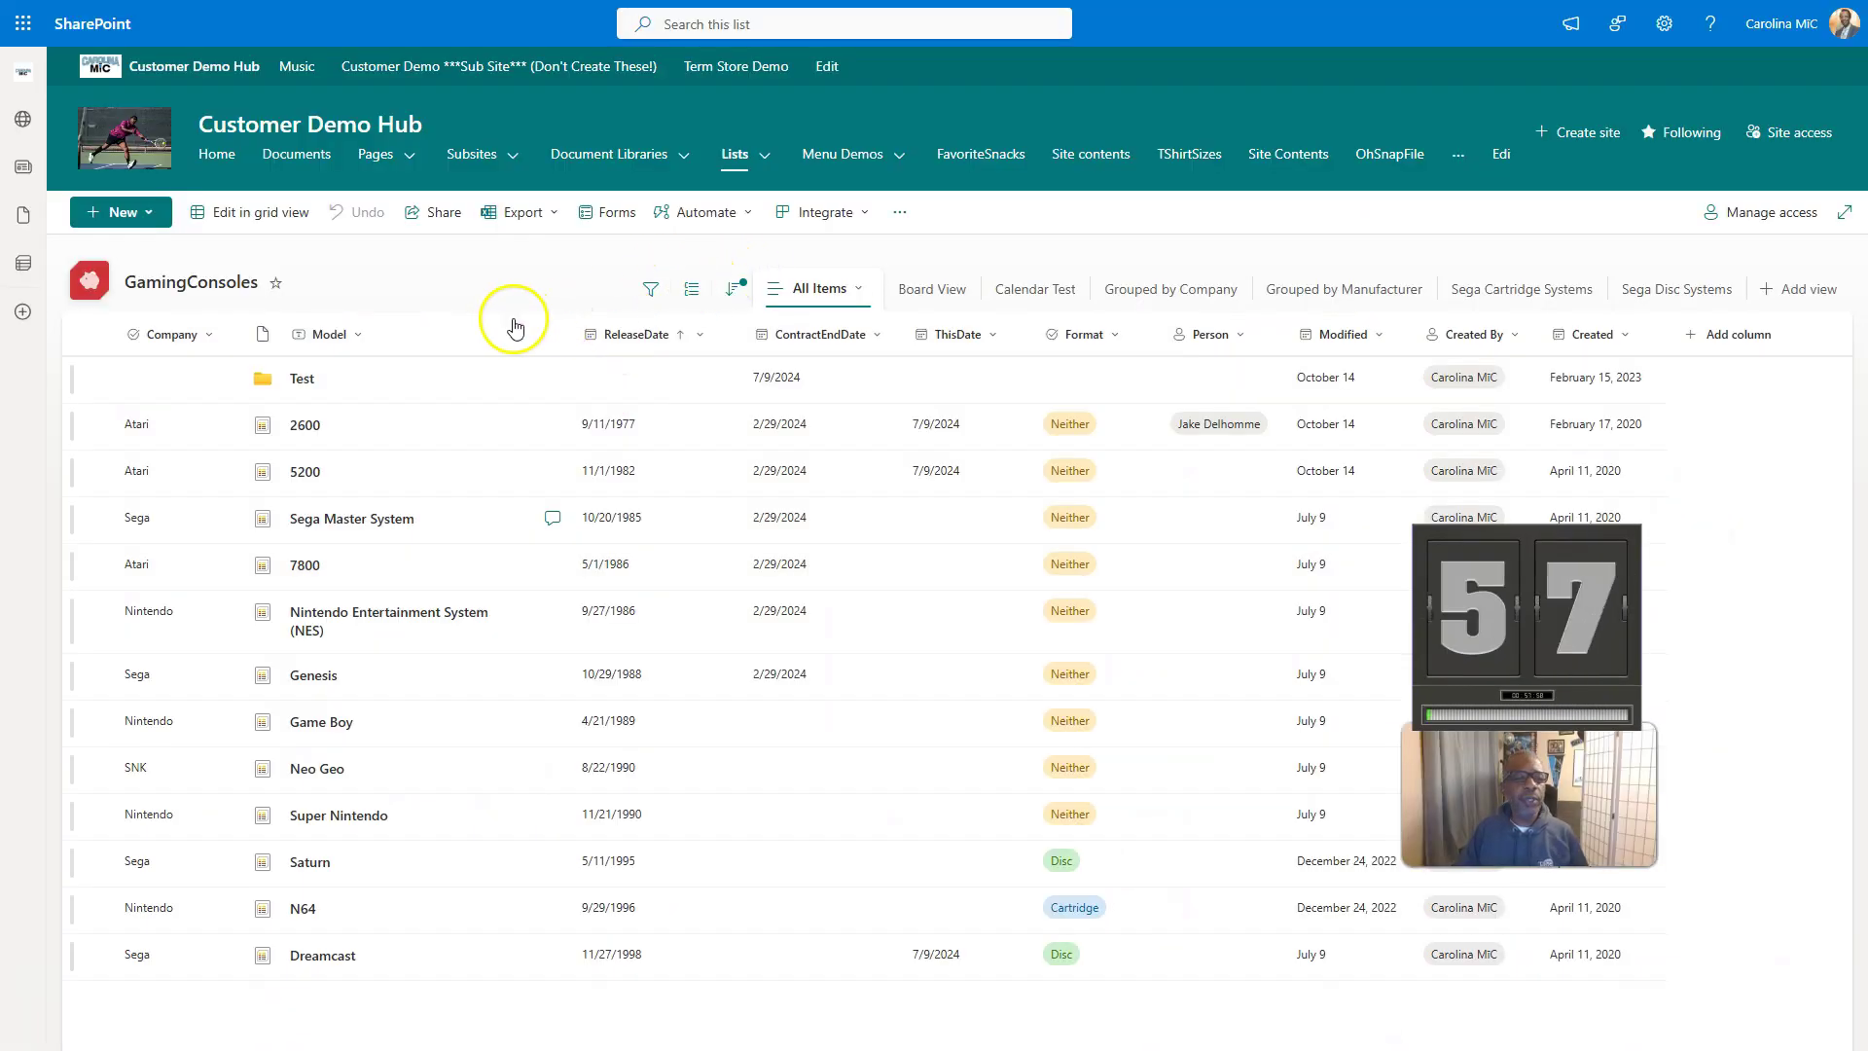
Switch to the GamingConsoles form in Power Apps Studio and close its list of fields.
{"action": "left_click", "coordinate": [825, 212]}
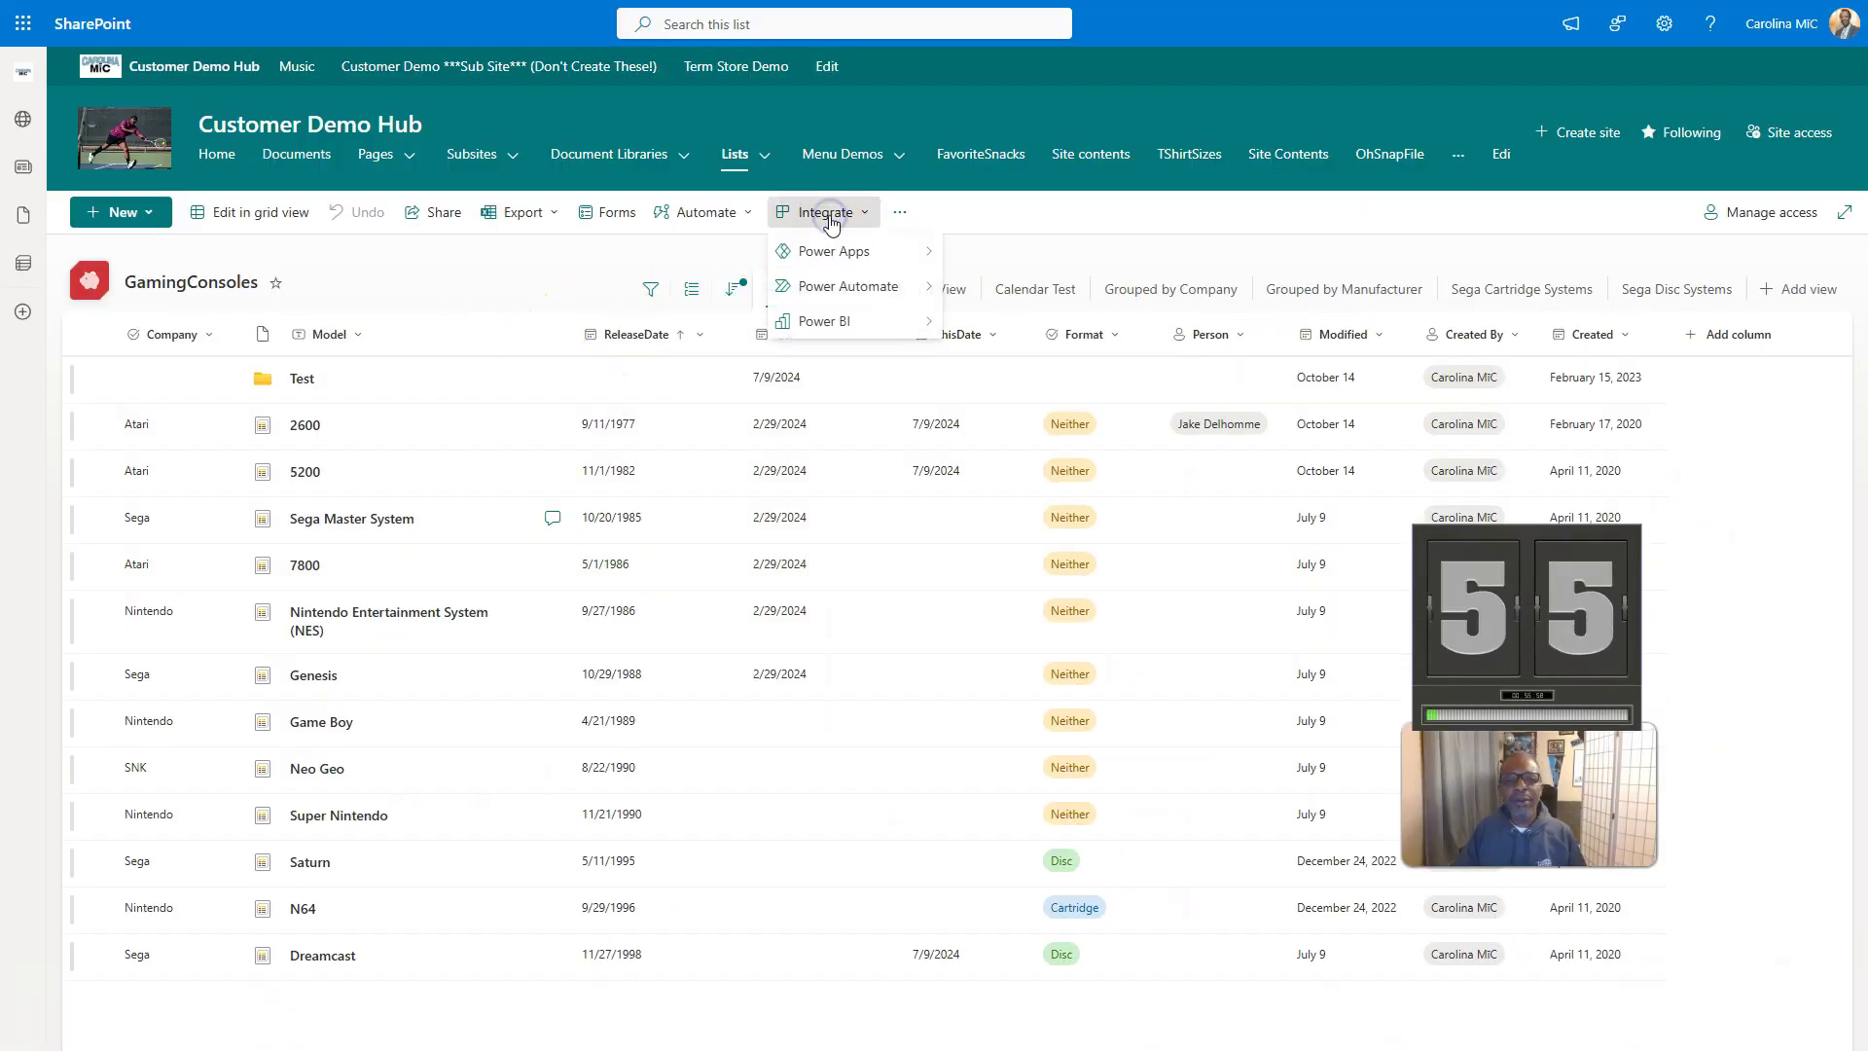
{"action": "mouse_move", "coordinate": [826, 255]}
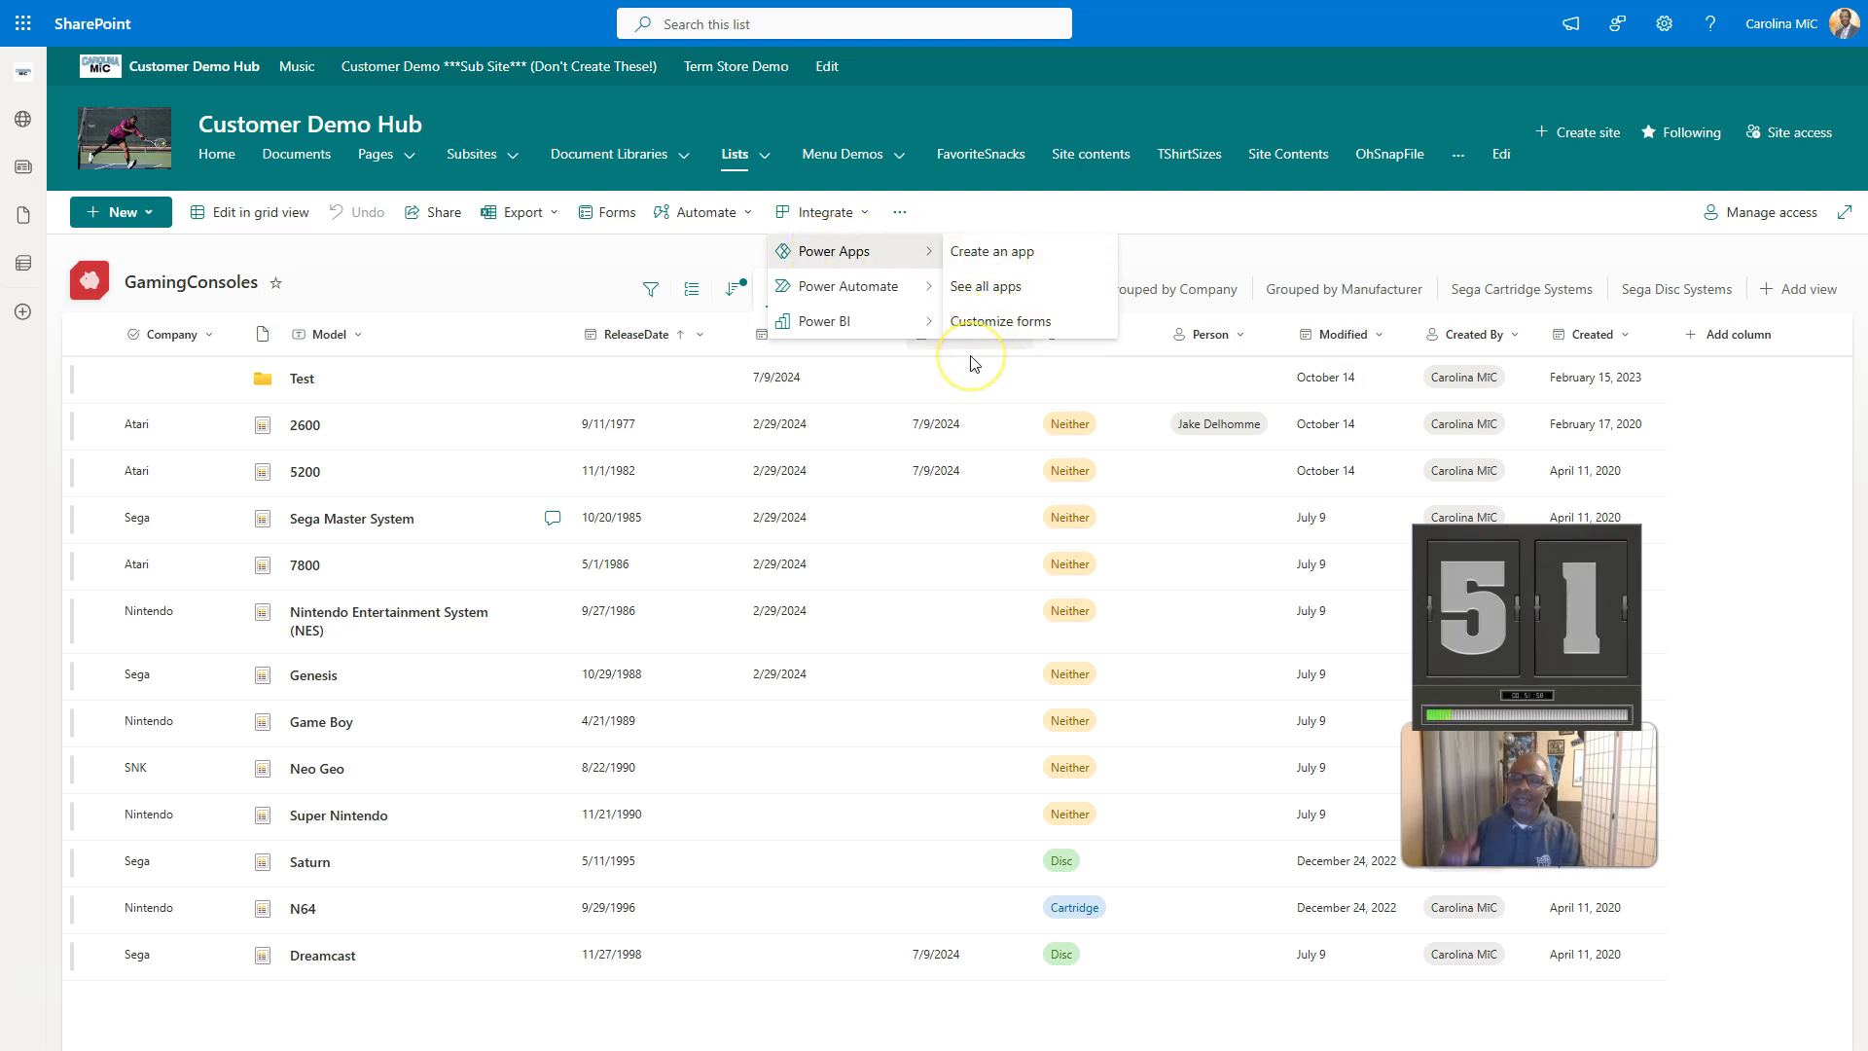
{"action": "key", "text": "alt+Tab"}
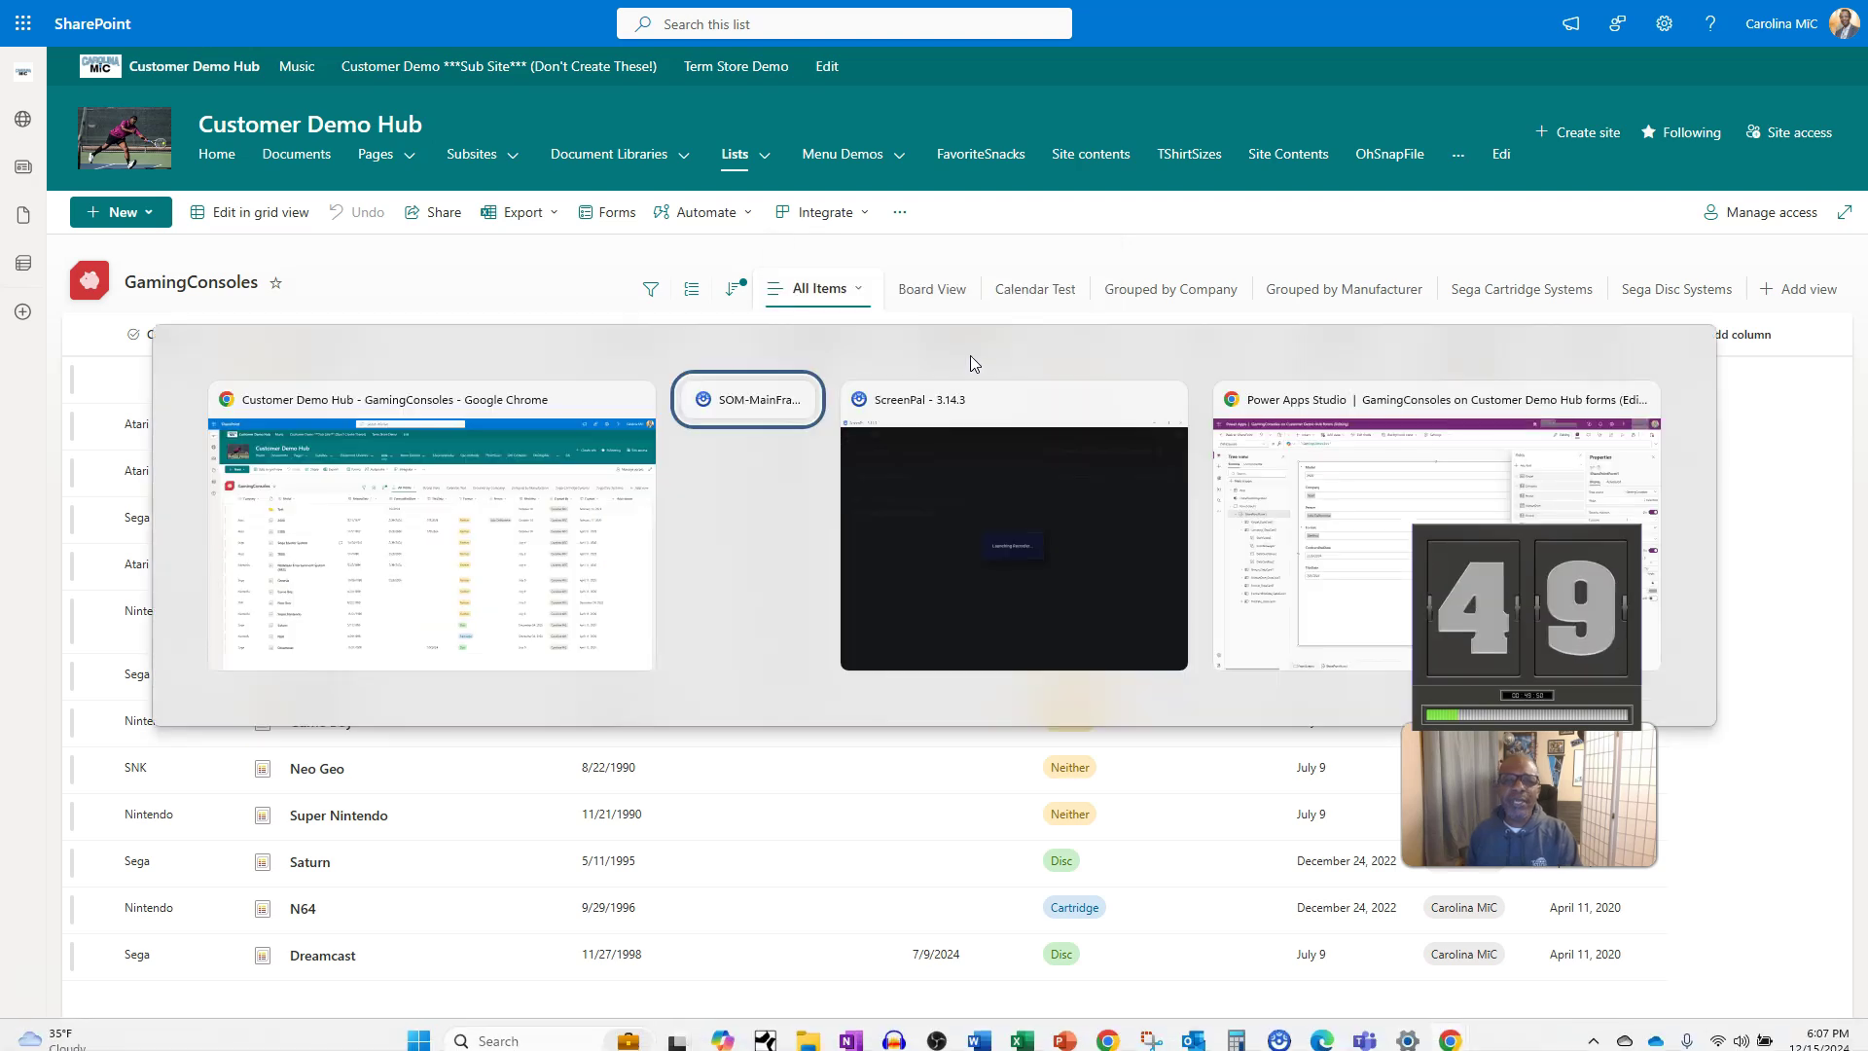
{"action": "key", "text": "alt+Tab"}
{"action": "key", "text": "alt+Tab"}
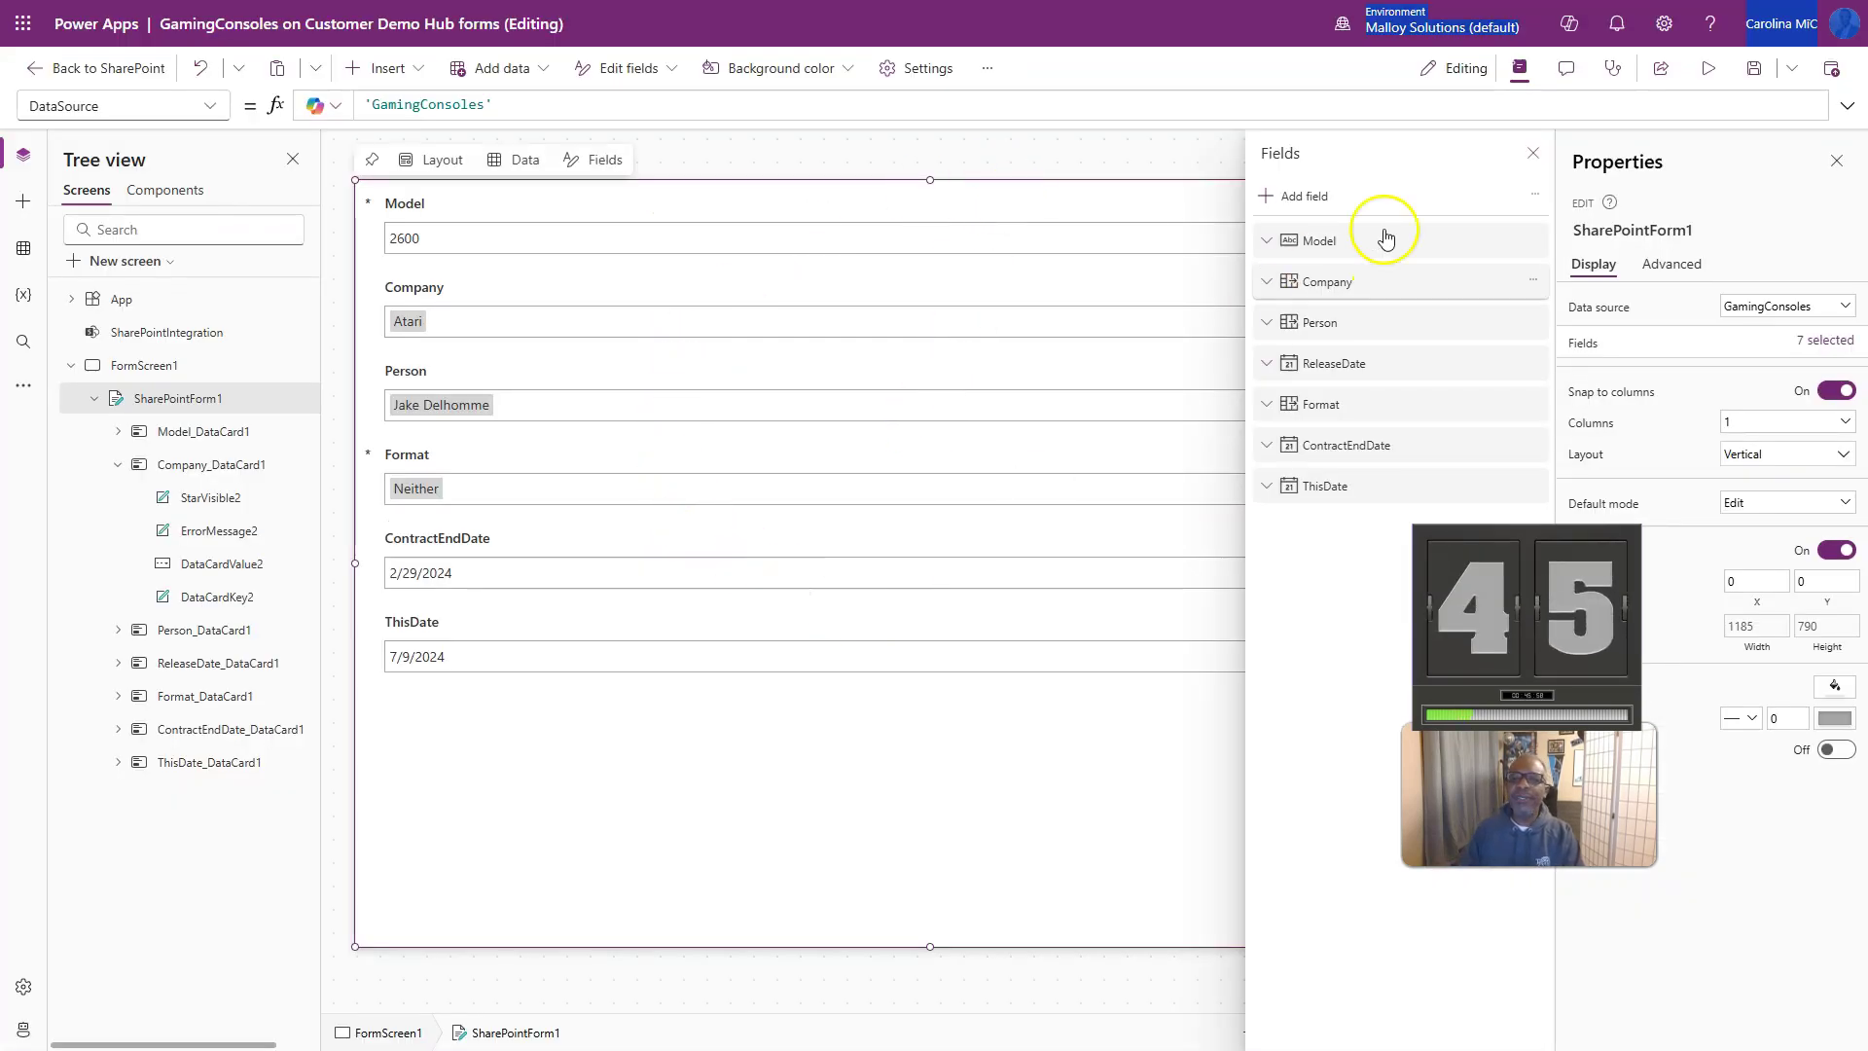
{"action": "left_click", "coordinate": [1531, 159]}
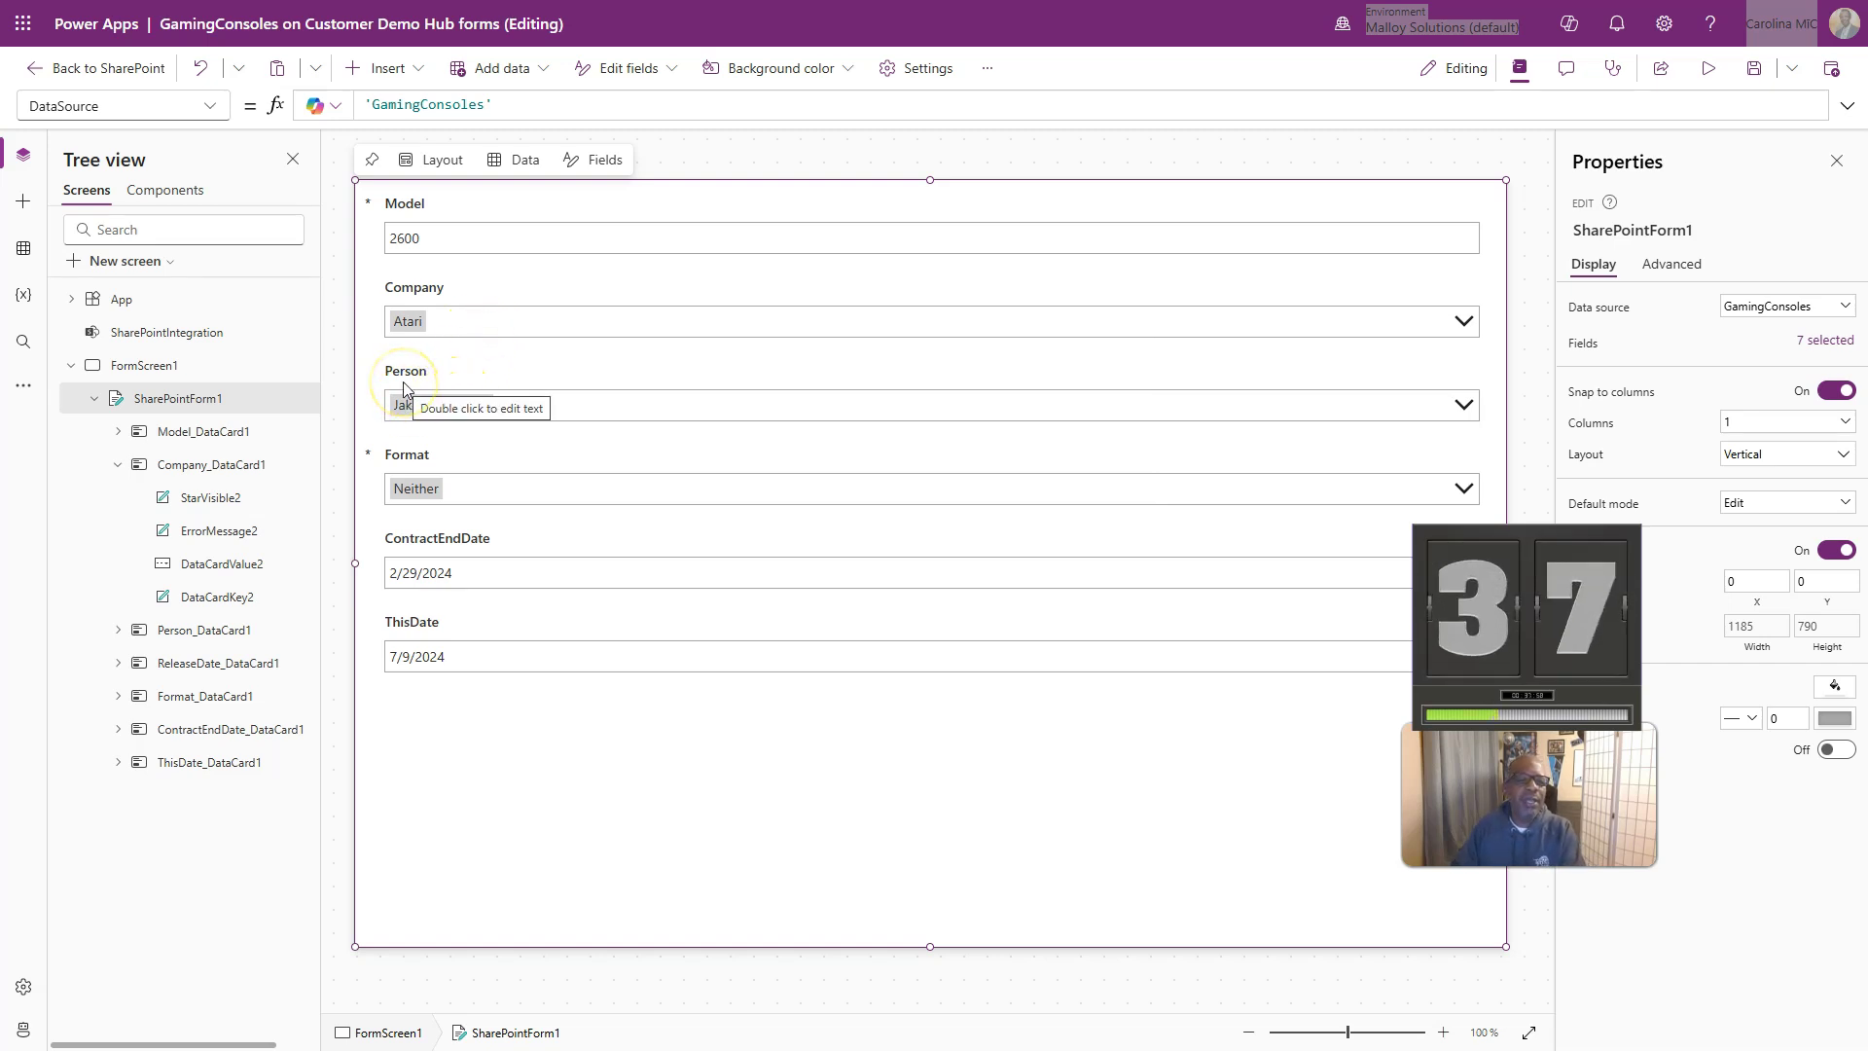
Start an If formula for the Person card's Visible property that references DataCardValue2.
{"action": "left_click", "coordinate": [174, 634]}
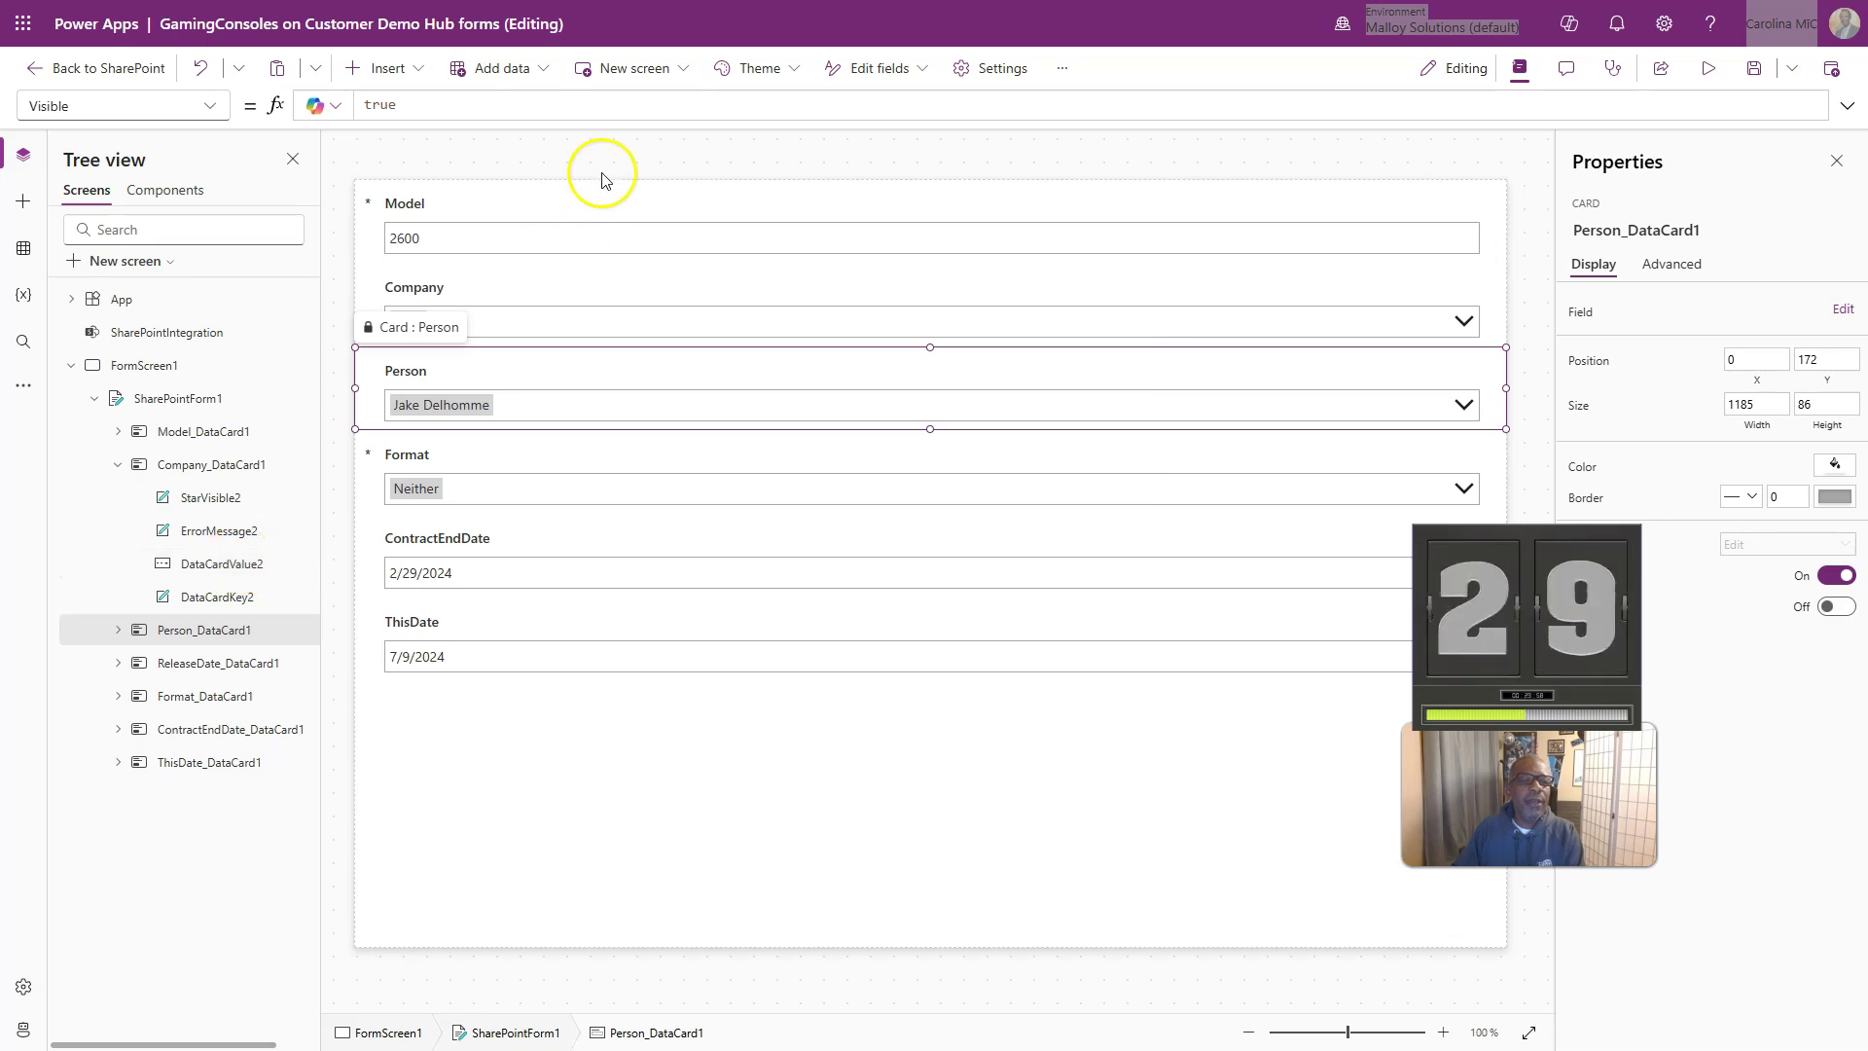
{"action": "left_click", "coordinate": [450, 96]}
{"action": "type", "text": "If"}
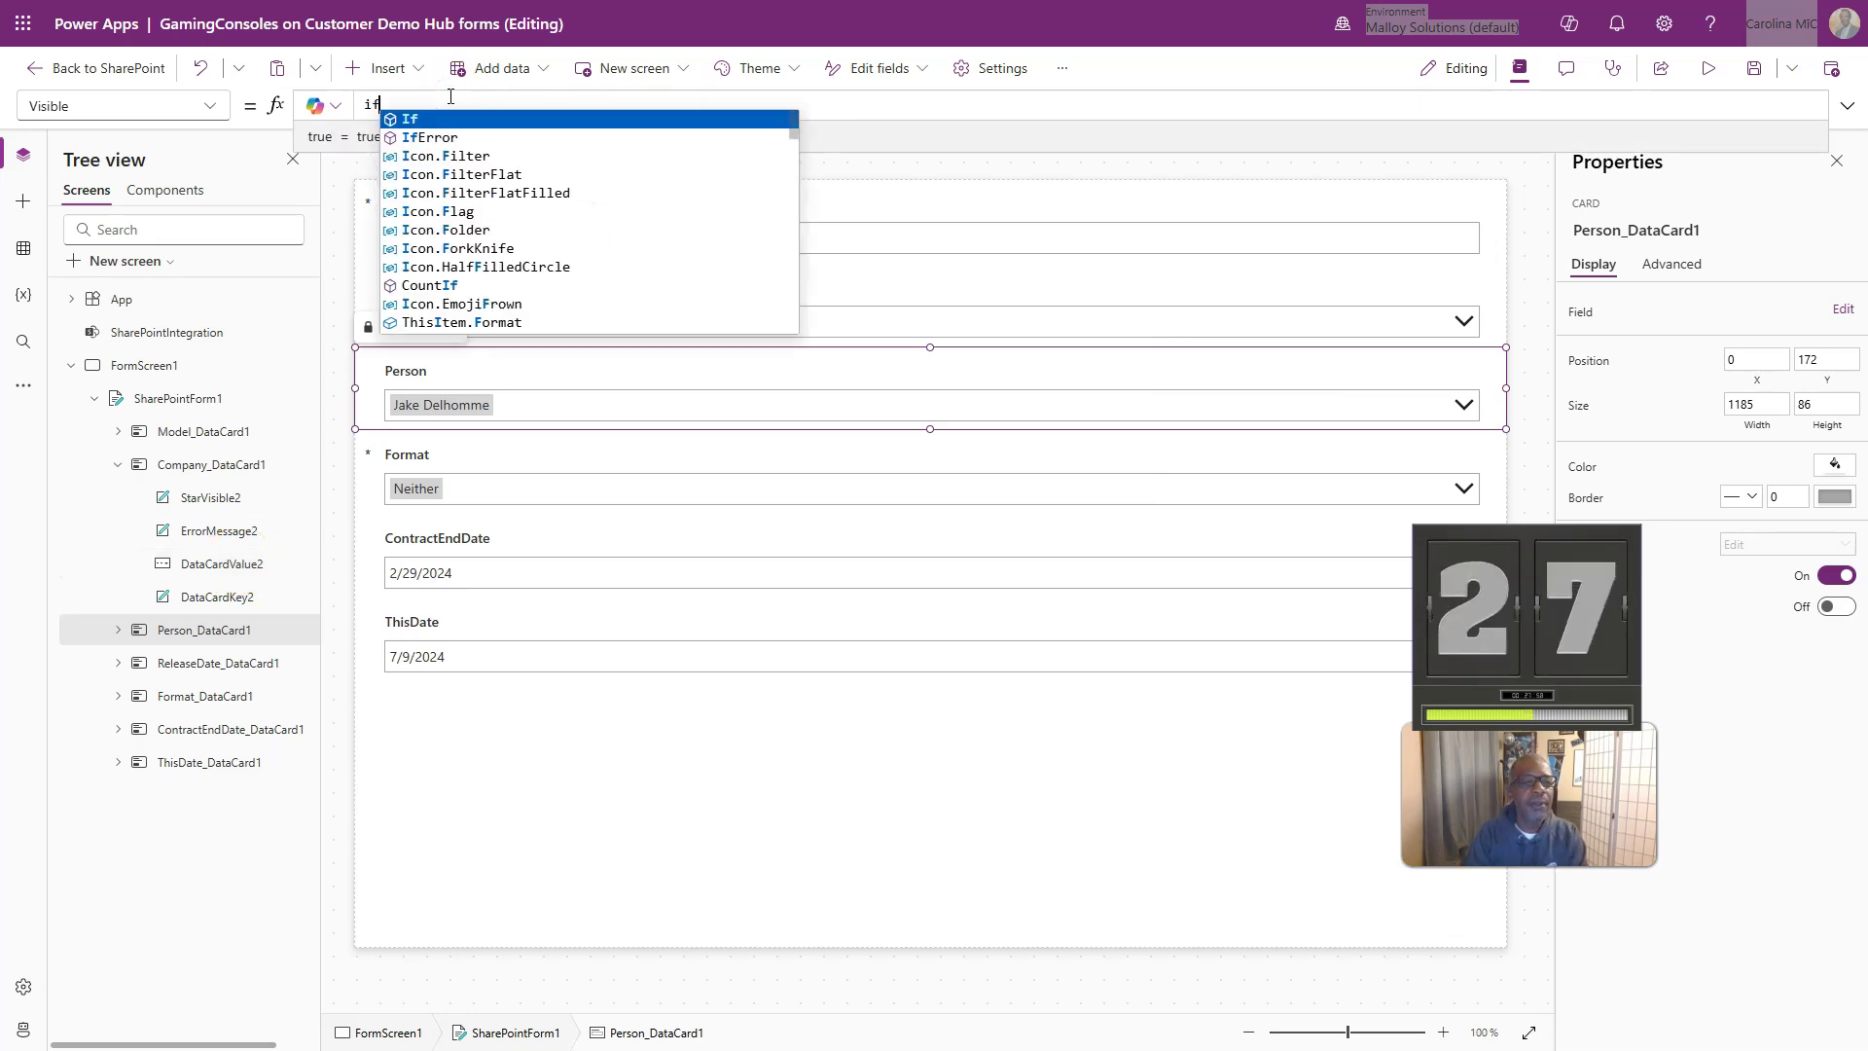
{"action": "type", "text": "(data"}
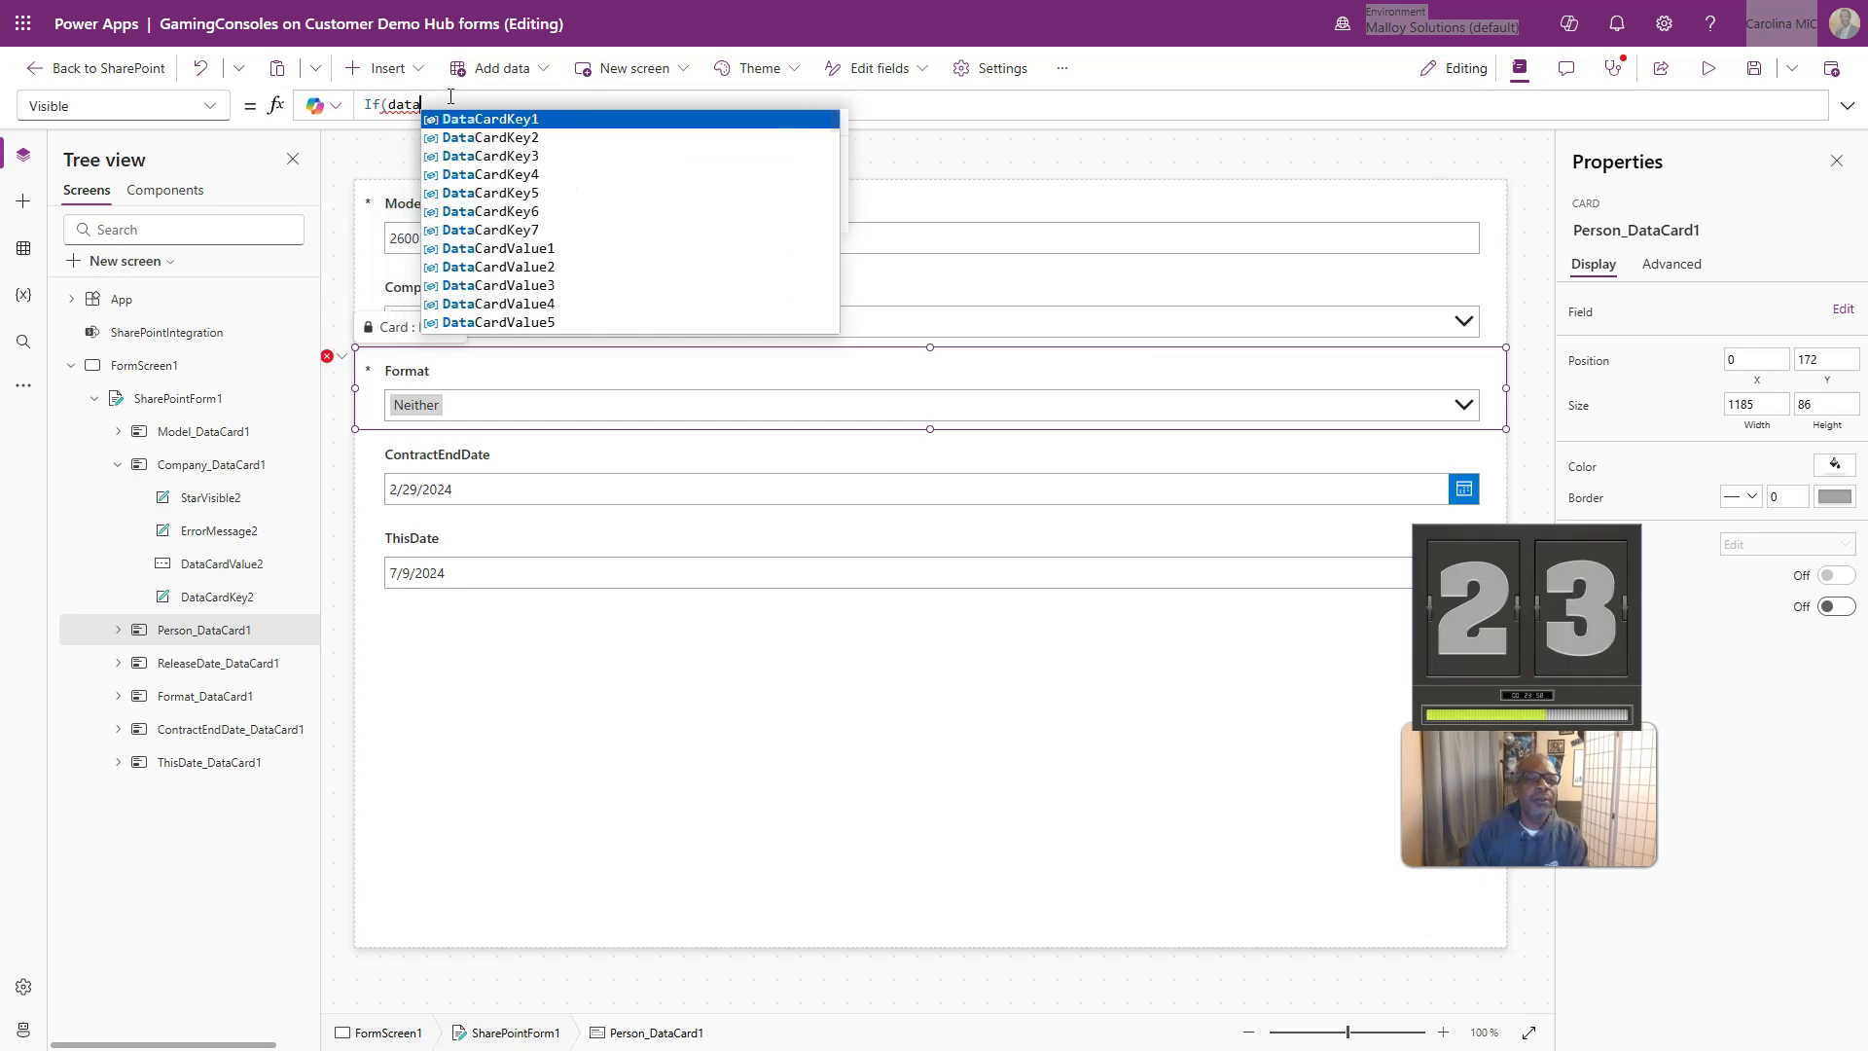
{"action": "key", "text": "Down"}
{"action": "key", "text": "Down"}
{"action": "key", "text": "Down"}
{"action": "key", "text": "Down"}
{"action": "key", "text": "Down"}
{"action": "key", "text": "Down"}
{"action": "key", "text": "Down"}
{"action": "key", "text": "Down"}
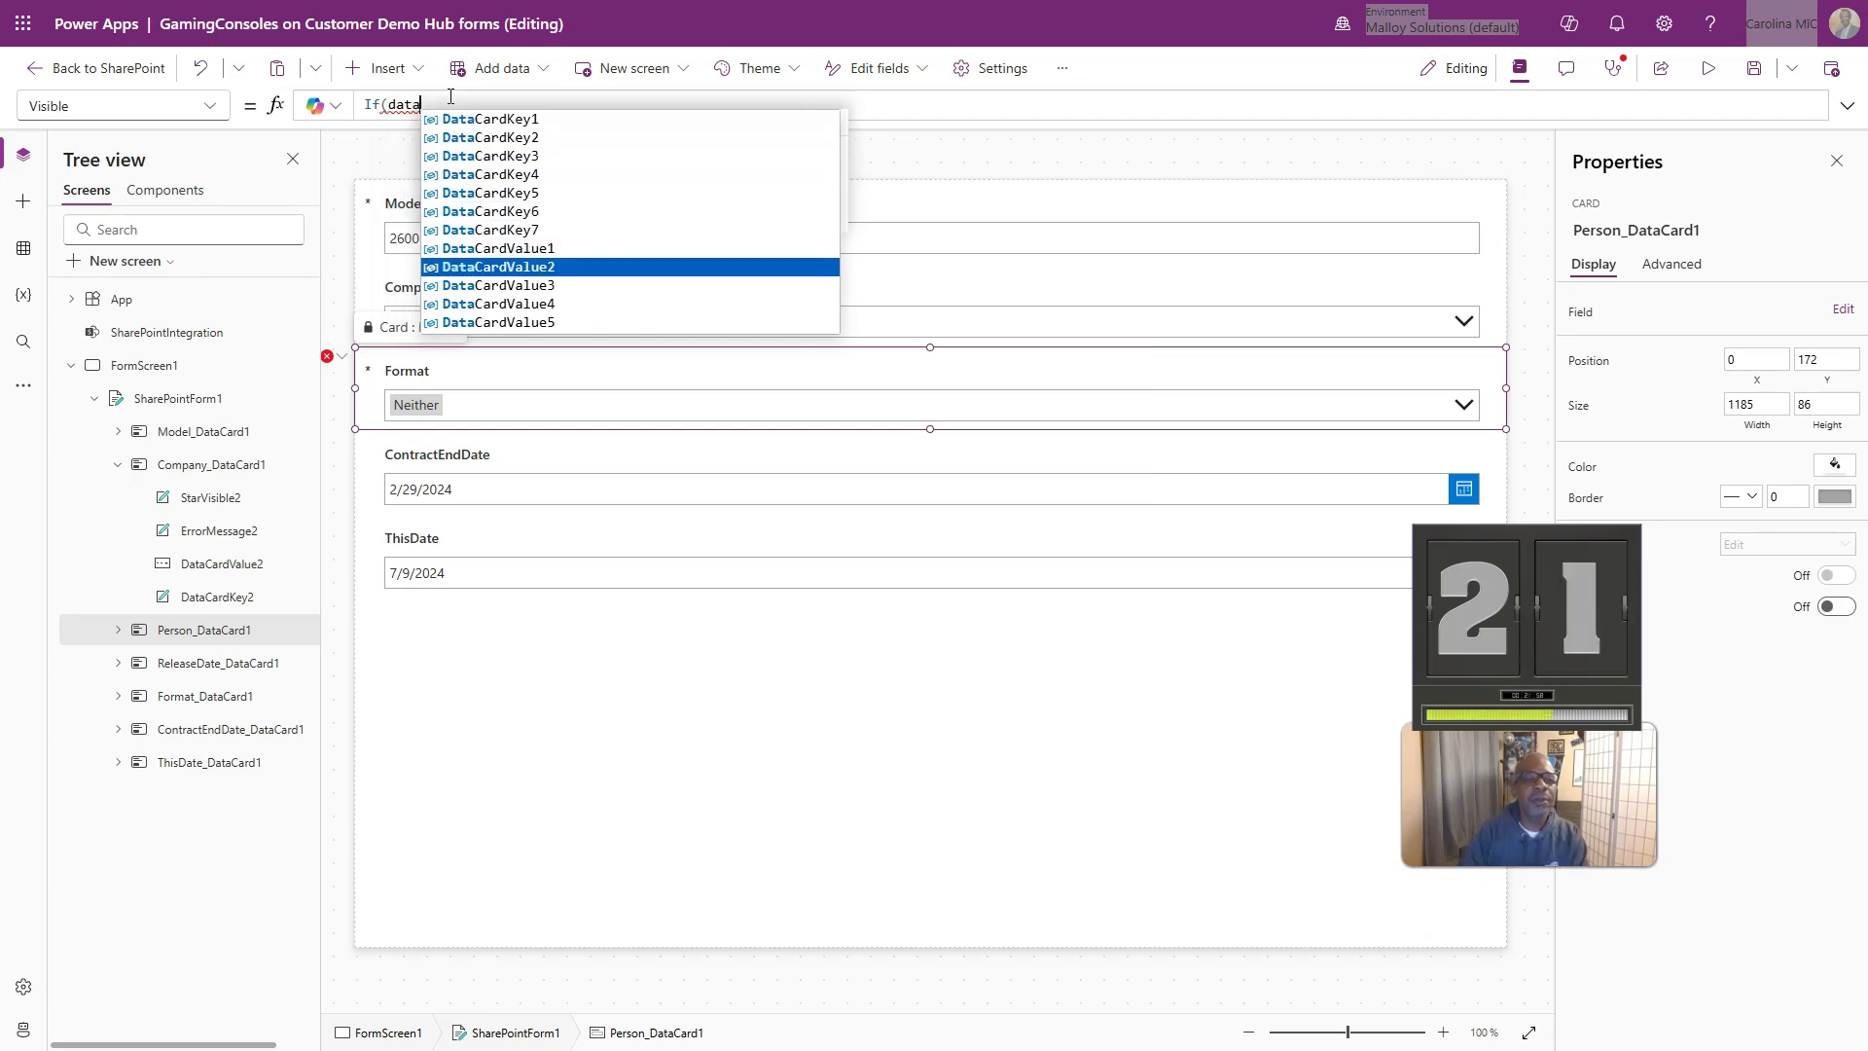
{"action": "key", "text": "Tab"}
Extend the DataCardValue2 reference with .Selected.Value and add an equals sign to build the condition.
{"action": "type", "text": ".se"}
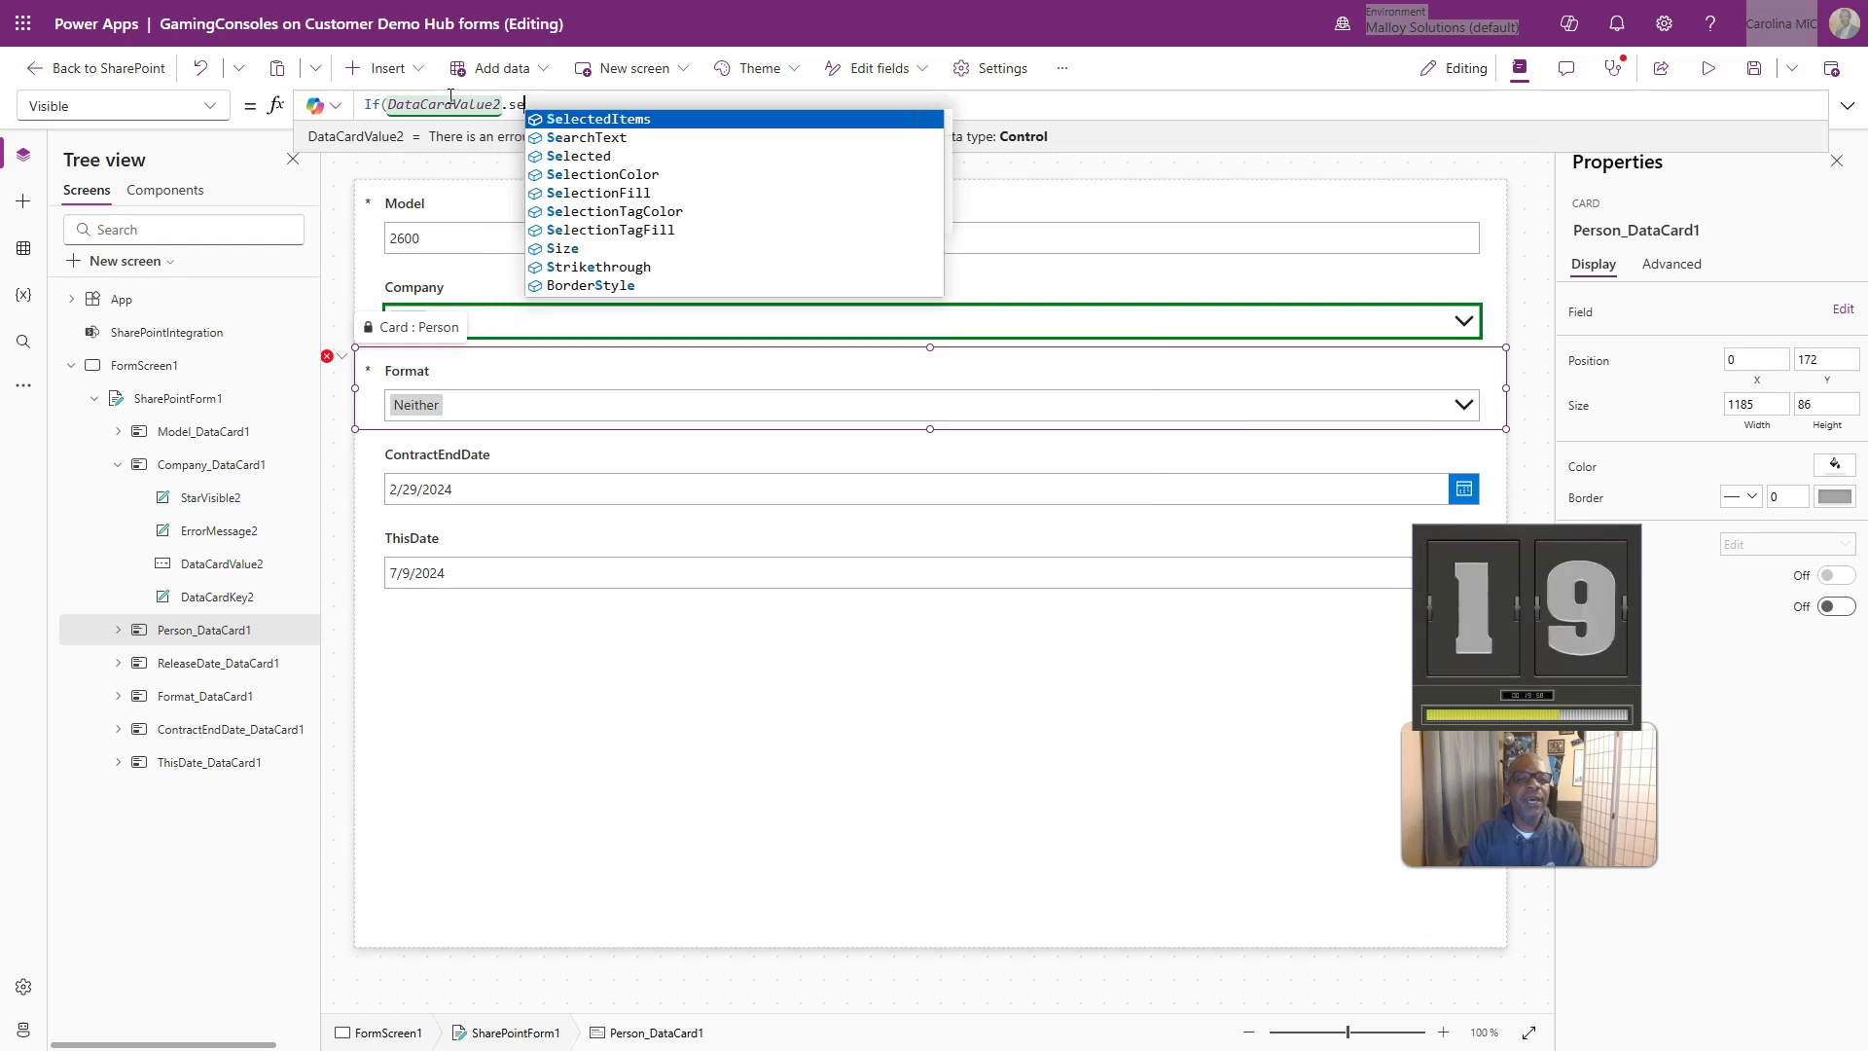
{"action": "key", "text": "Down"}
{"action": "key", "text": "Down"}
{"action": "key", "text": "Tab"}
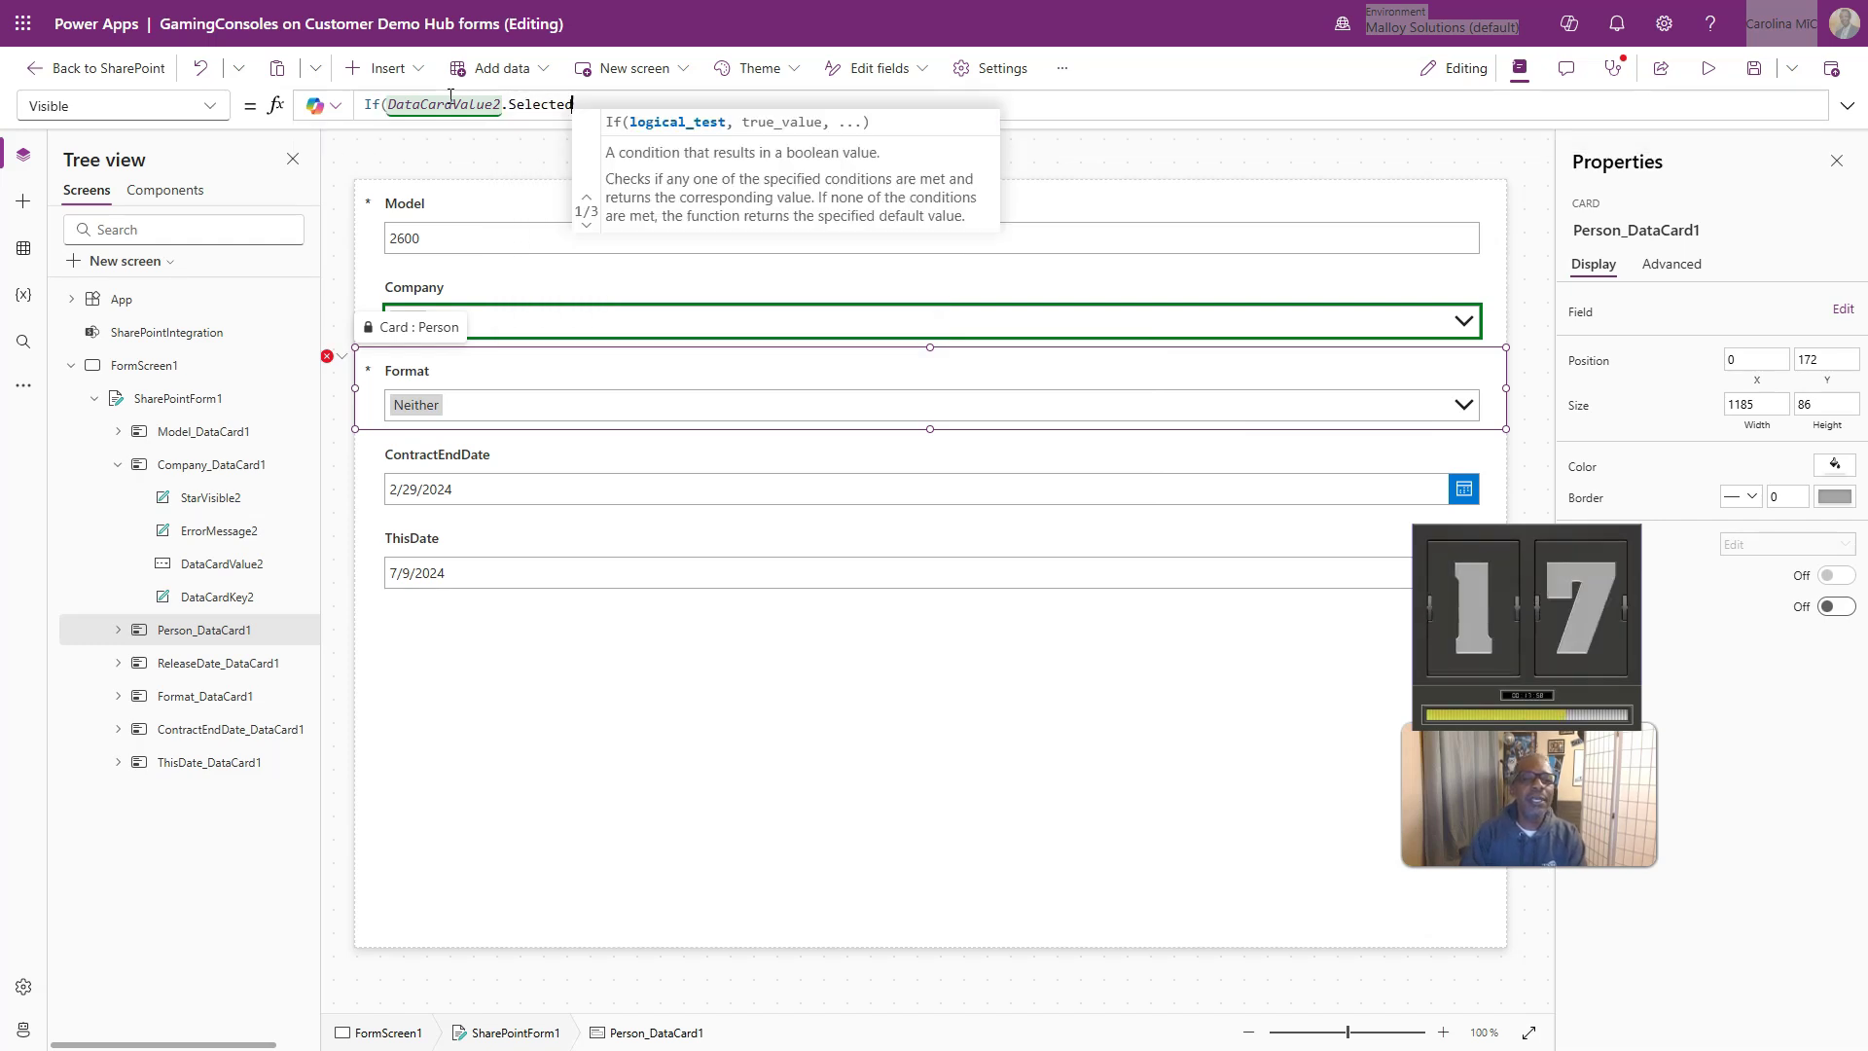
{"action": "type", "text": ".v"}
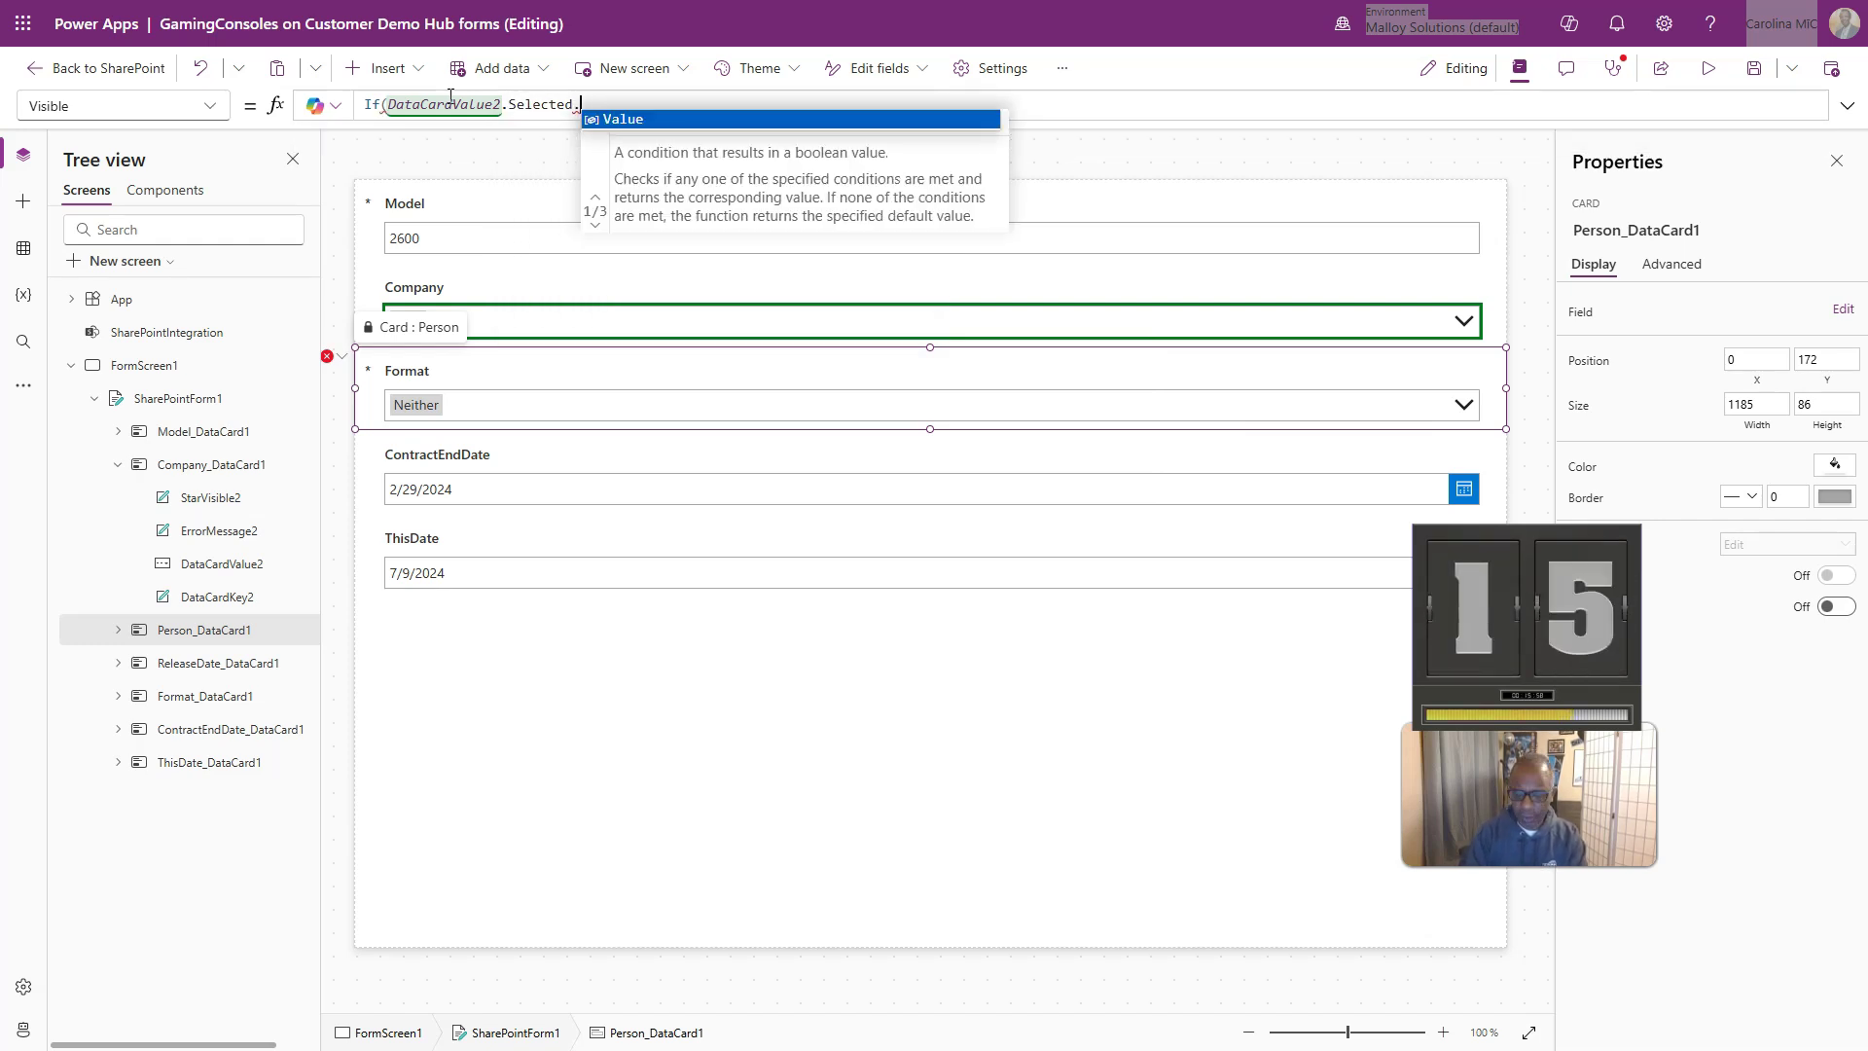
{"action": "key", "text": "Tab"}
{"action": "type", "text": "= "}
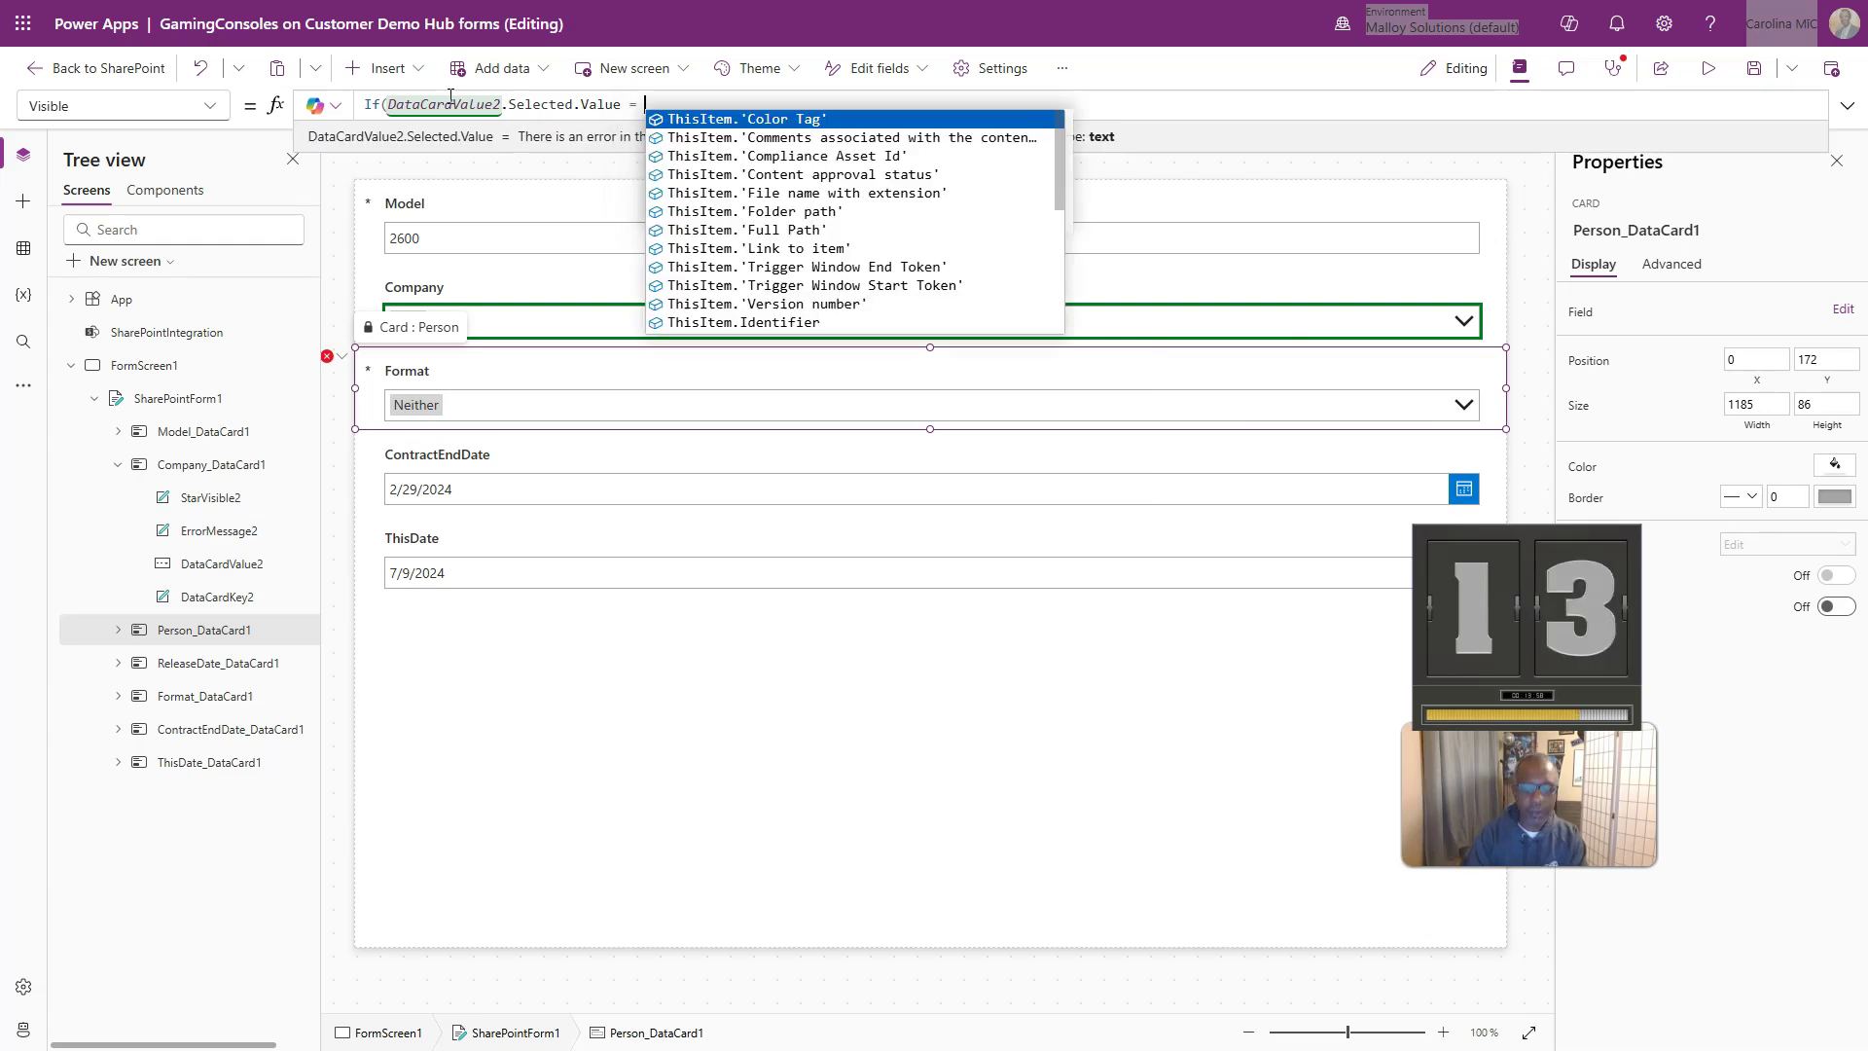
Complete the Visible formula by comparing with "Atari", returning false on a match and true otherwise.
{"action": "type", "text": "\"Atar"}
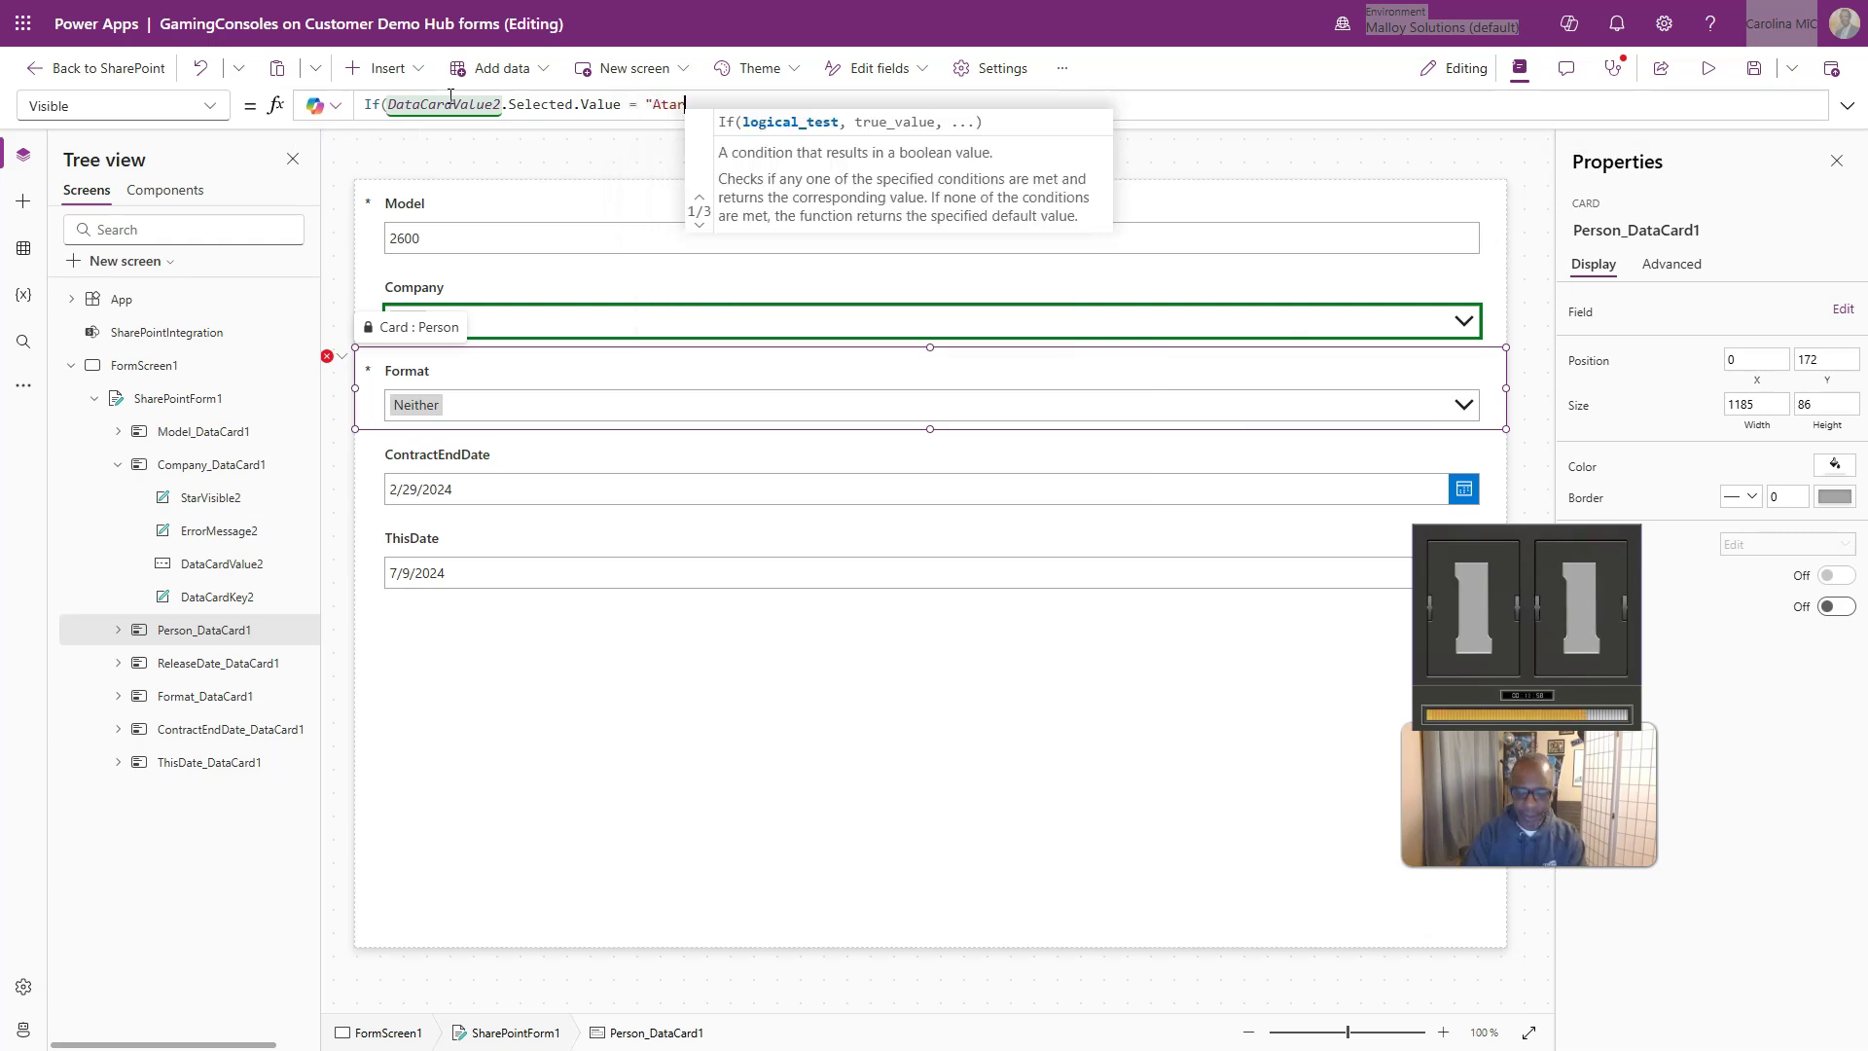
{"action": "type", "text": "i\", fa"}
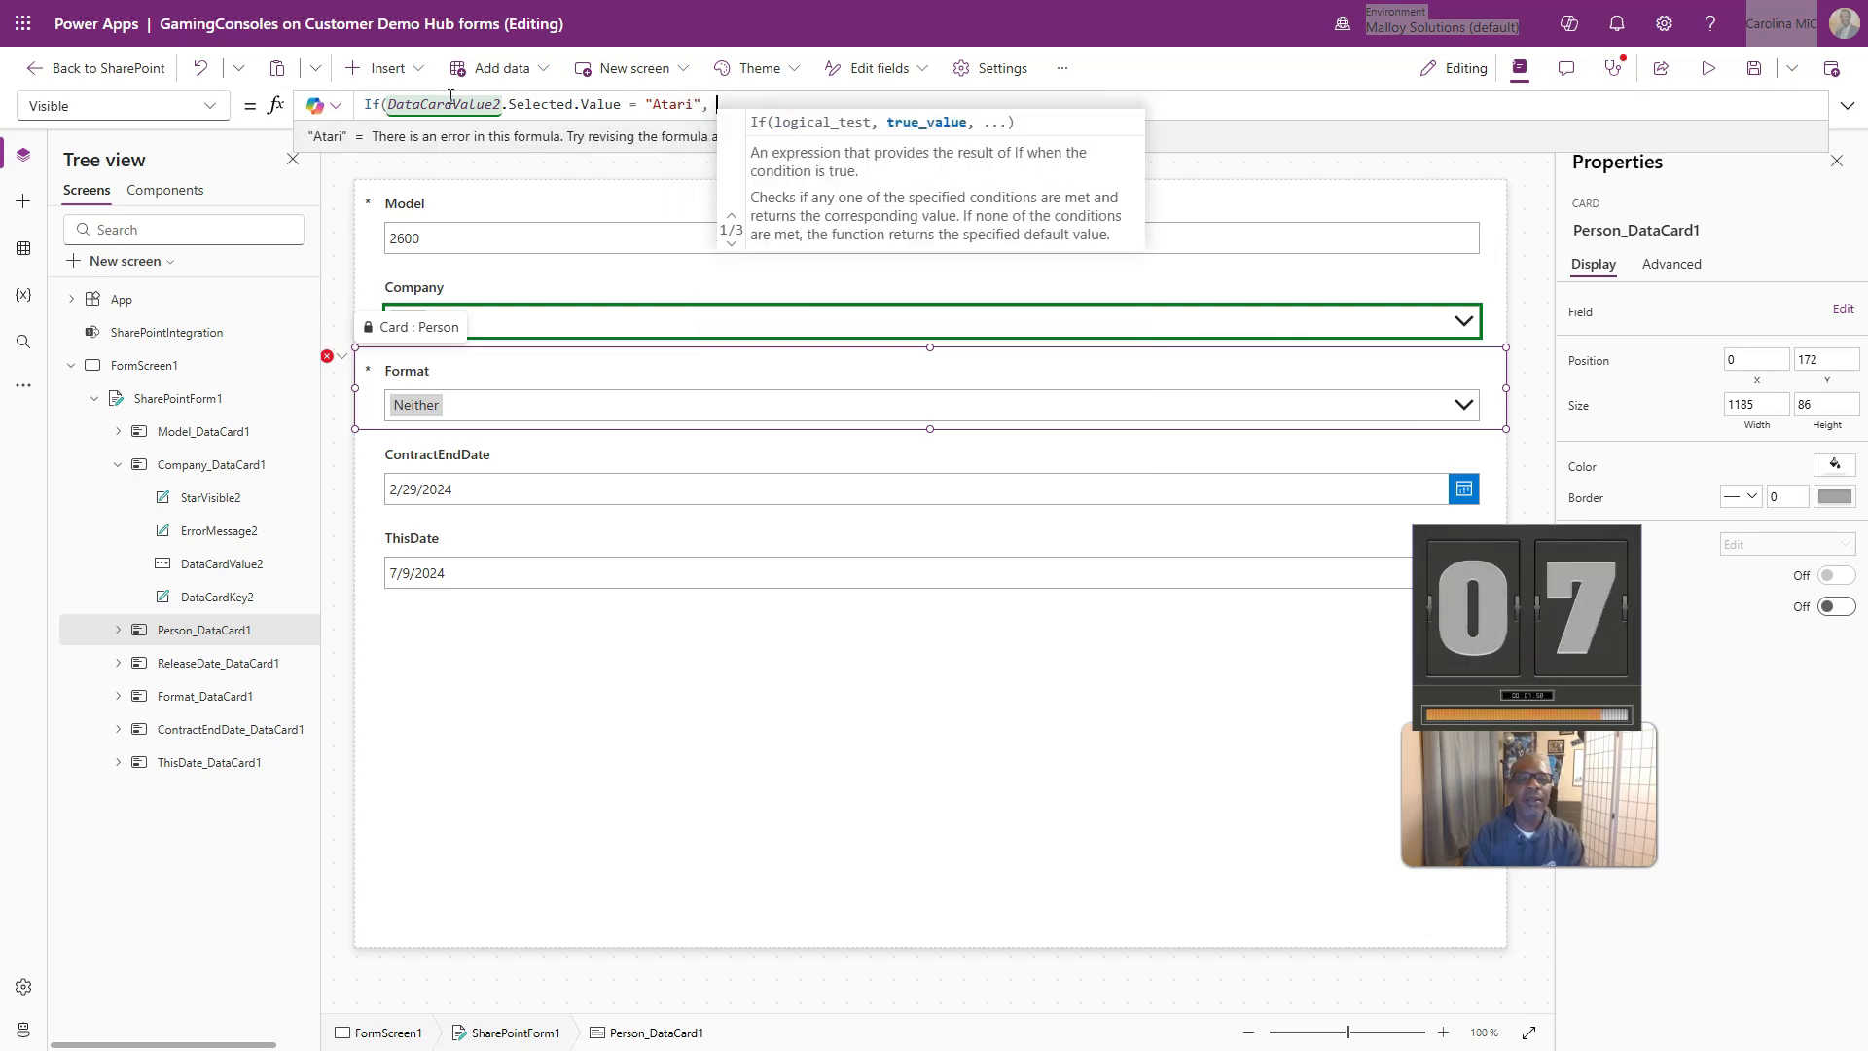
{"action": "type", "text": "l"}
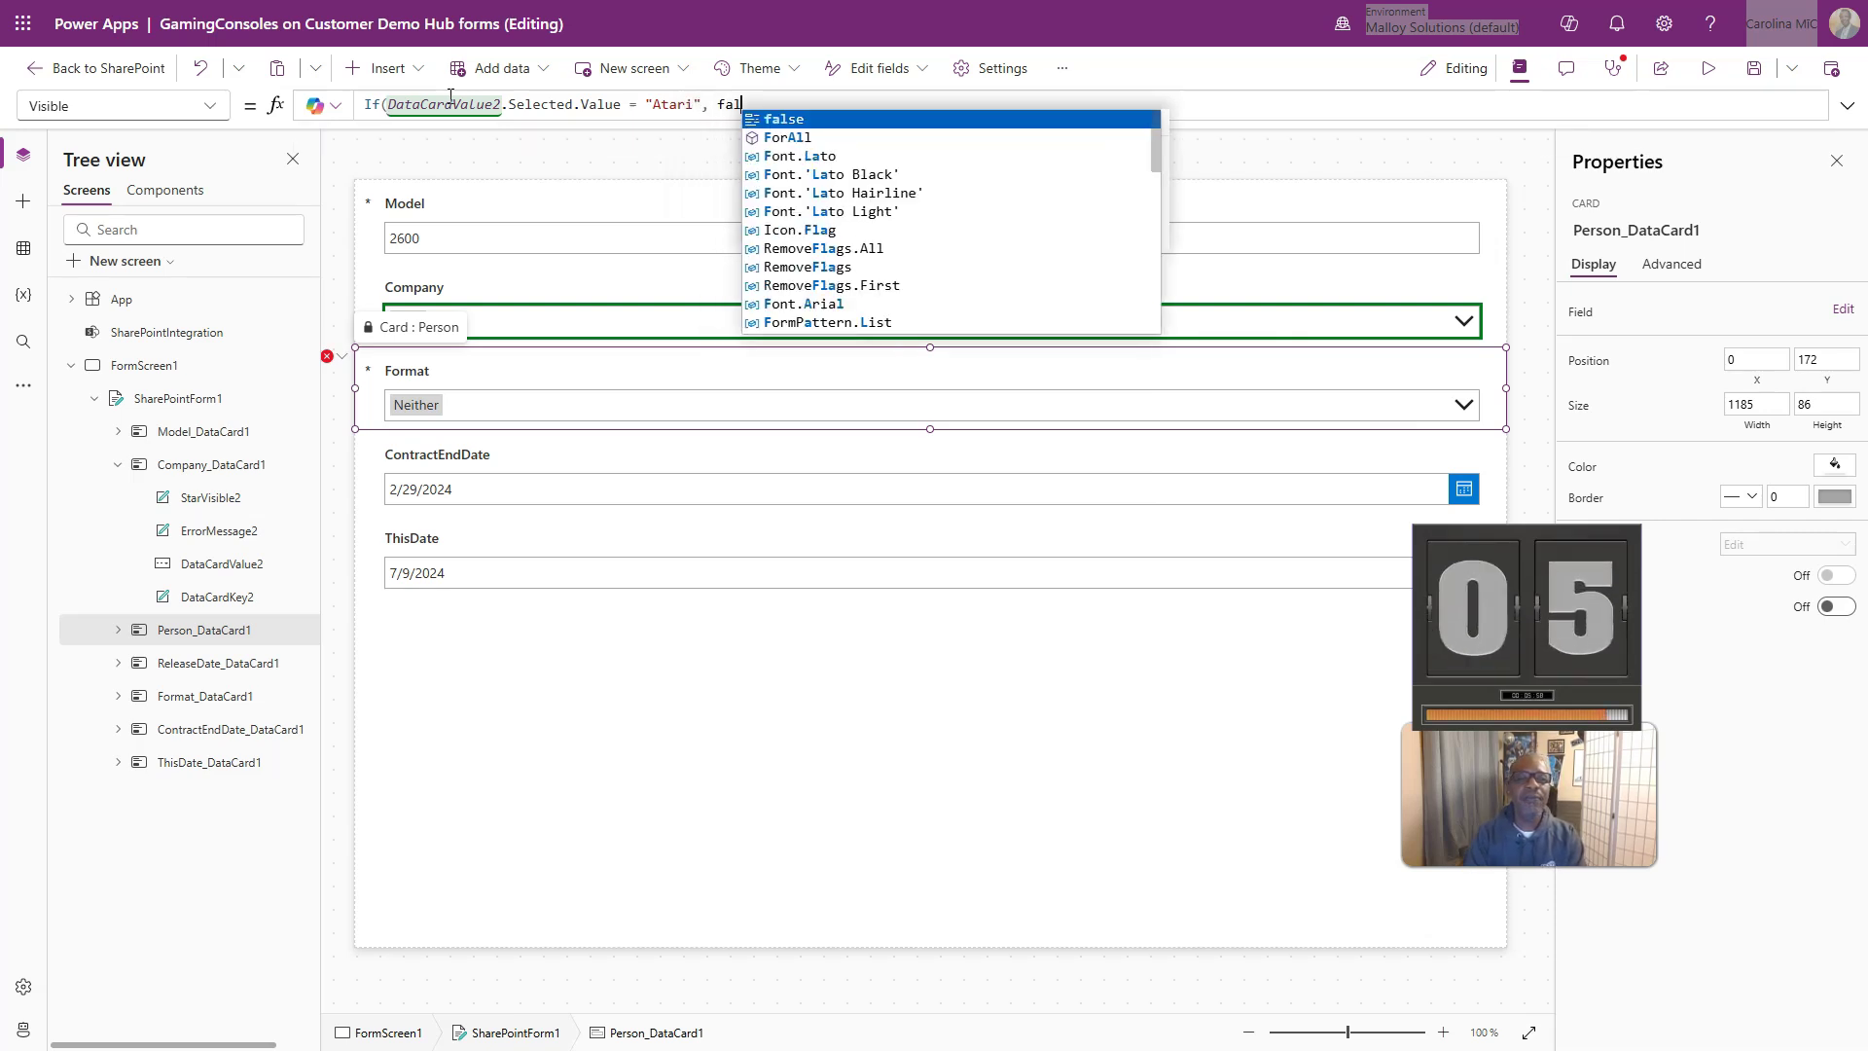
{"action": "type", "text": "se,"}
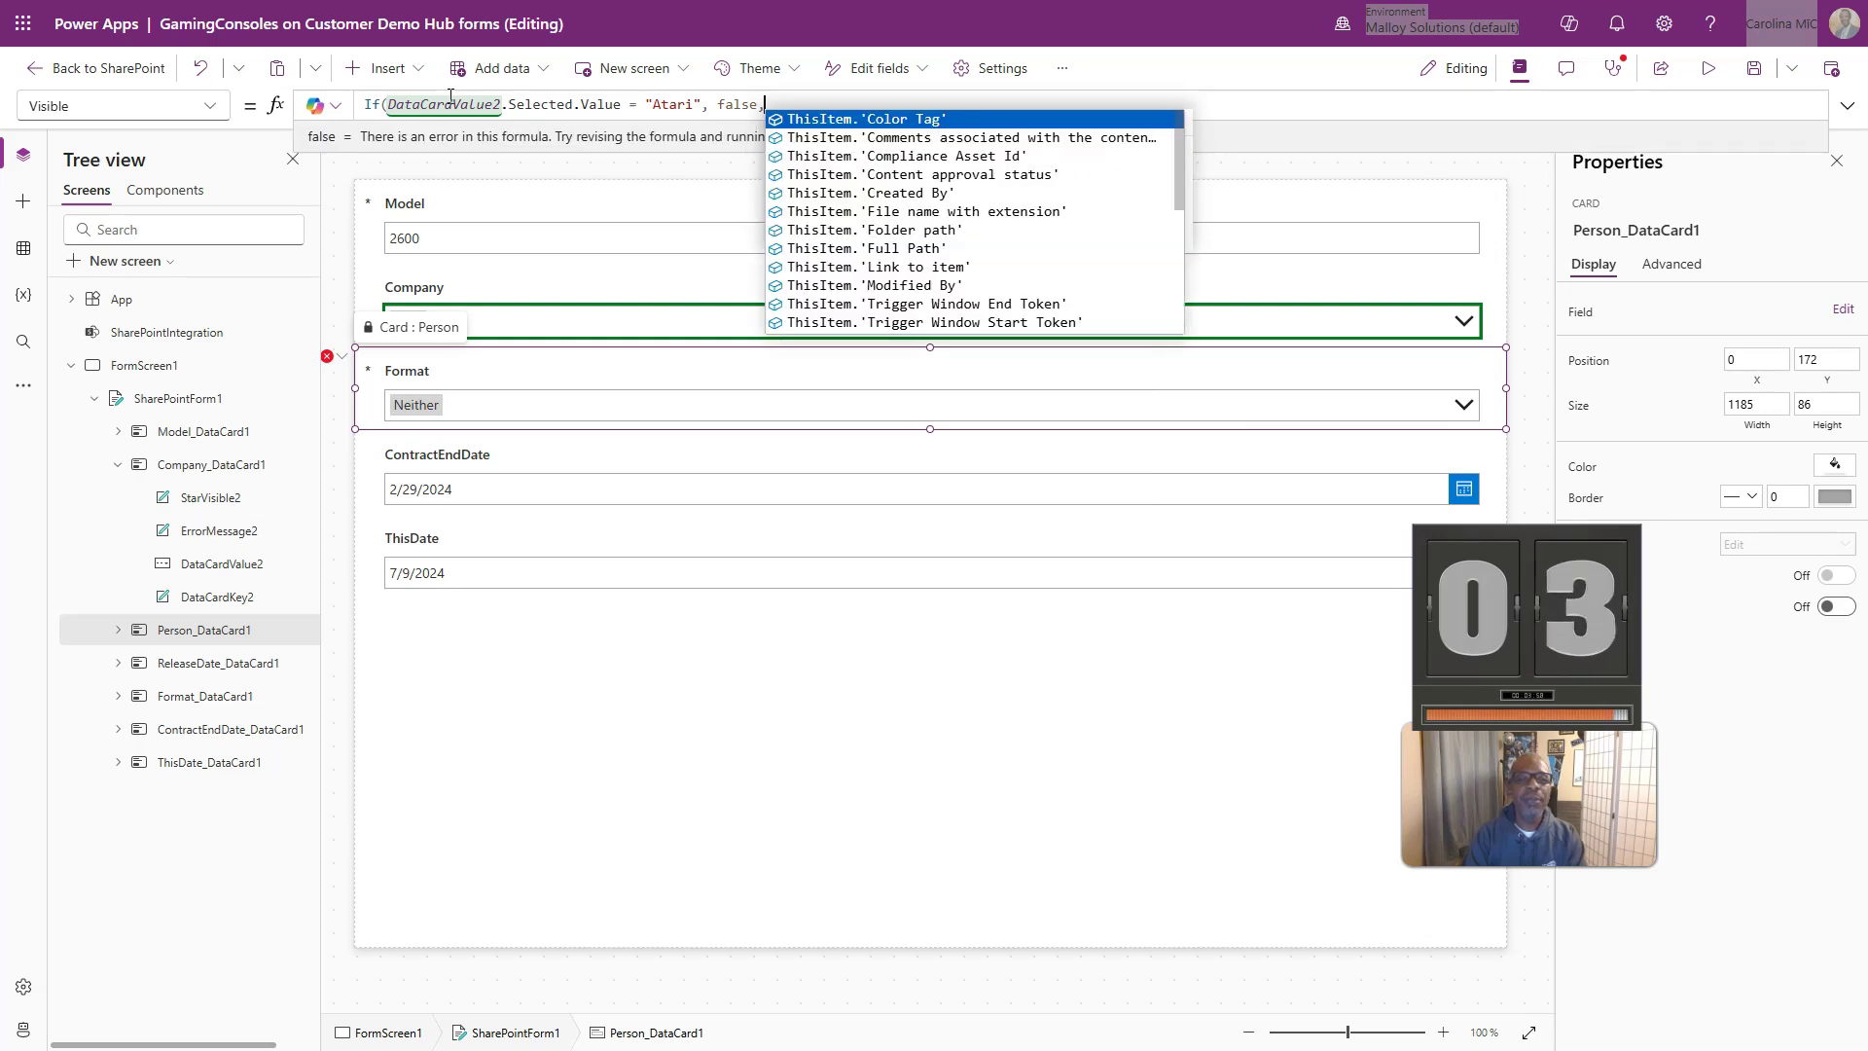
{"action": "type", "text": " true)"}
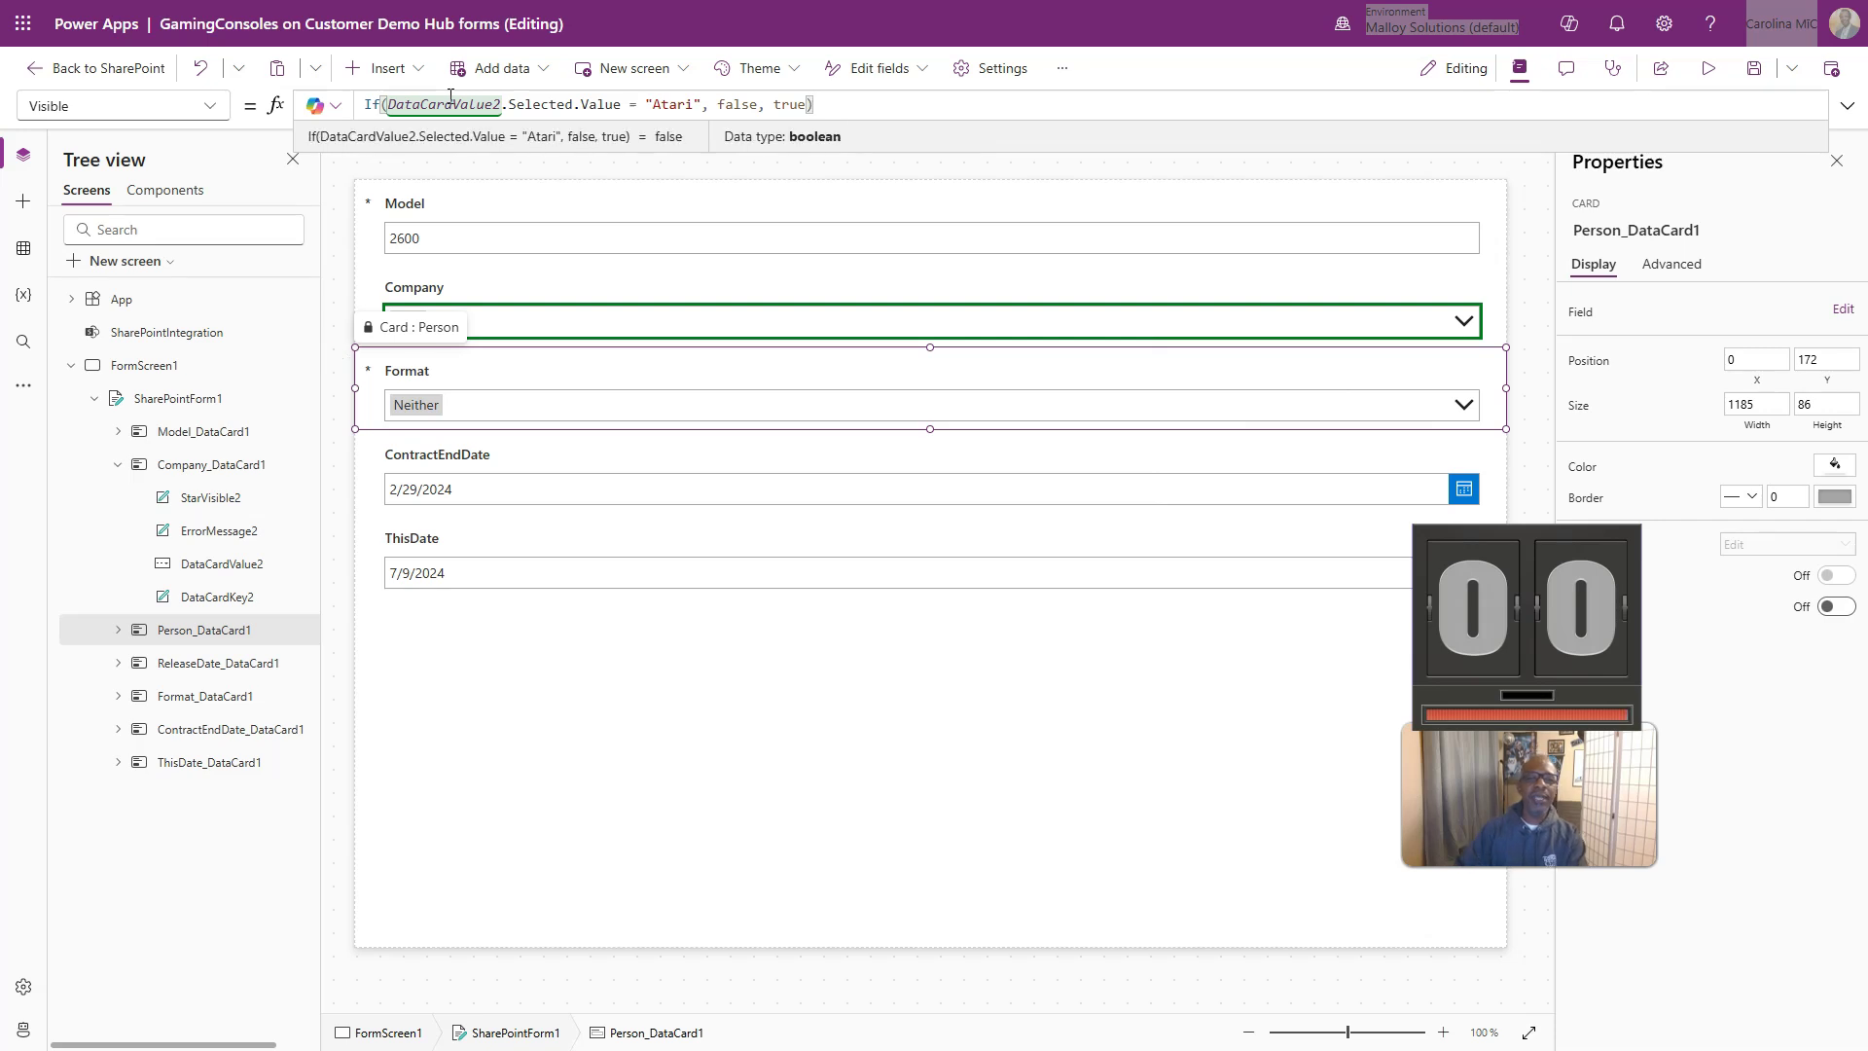
{"action": "left_click", "coordinate": [555, 700]}
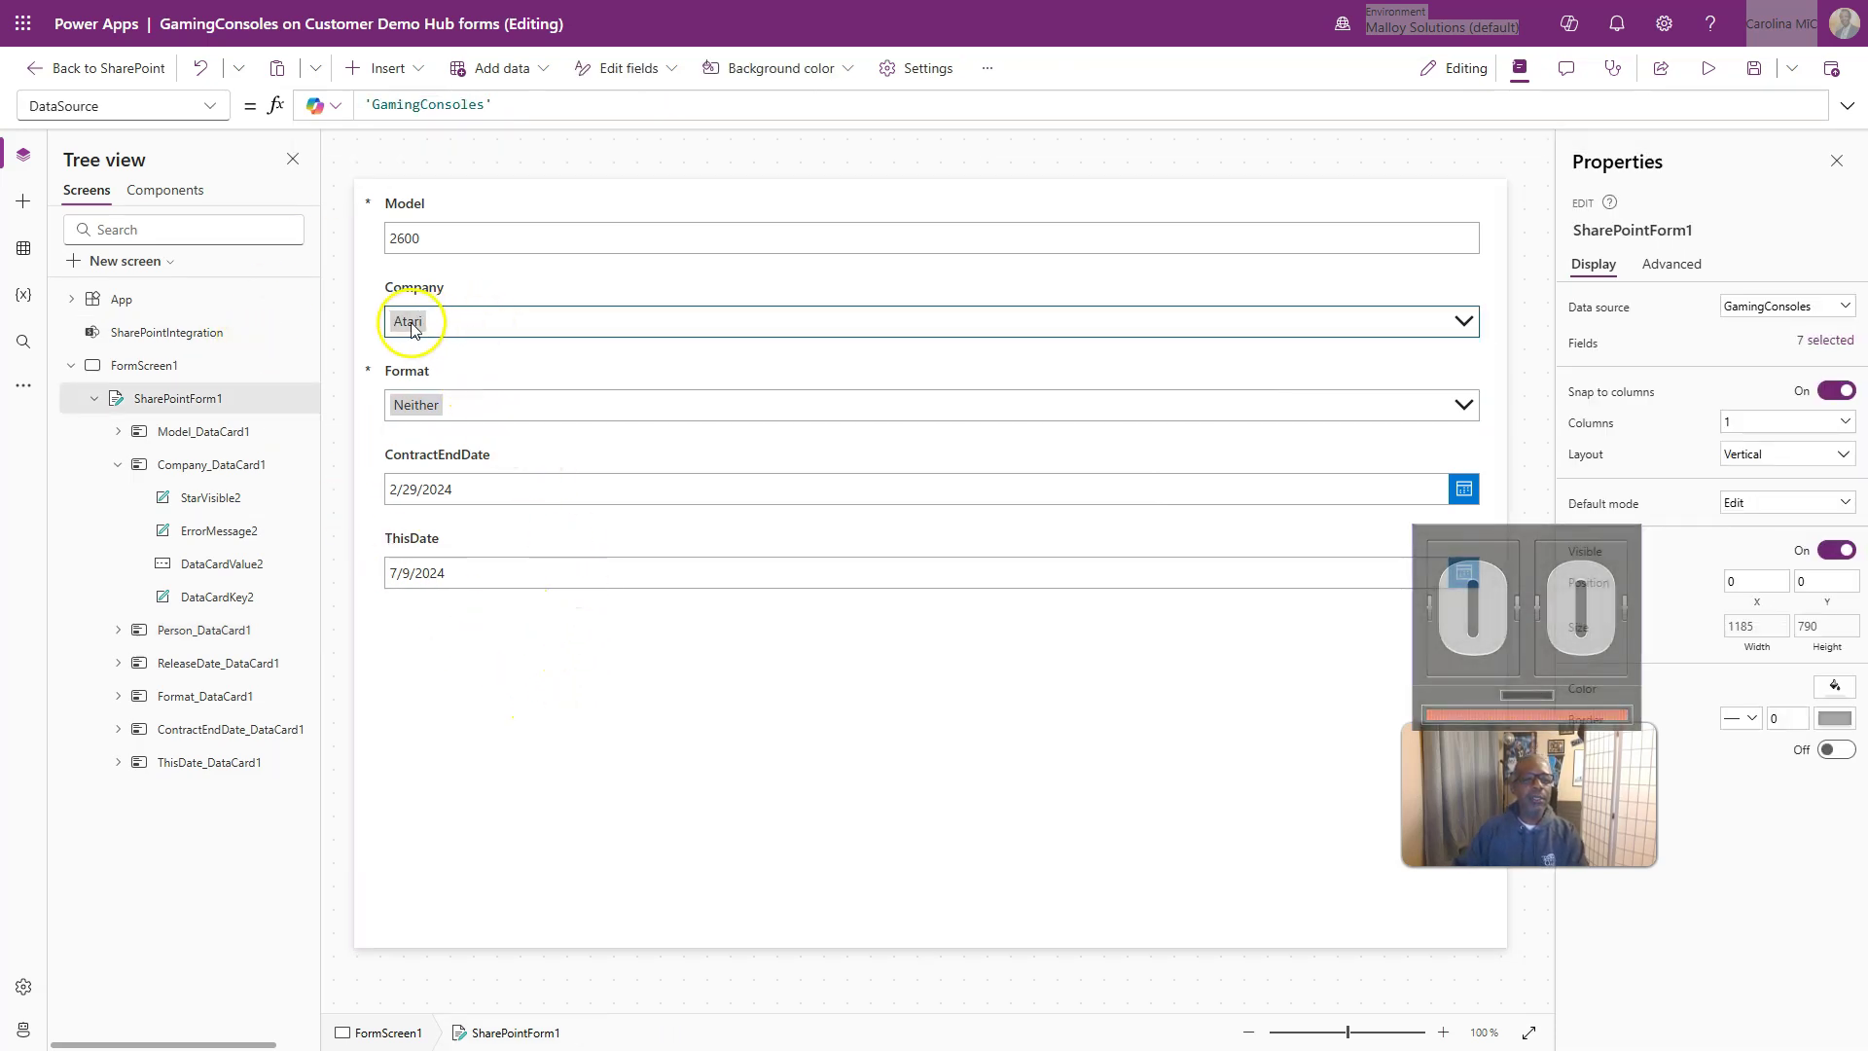
Test the Person card's visibility rule by choosing Nintendo as the Company in the form.
{"action": "left_click", "coordinate": [469, 318]}
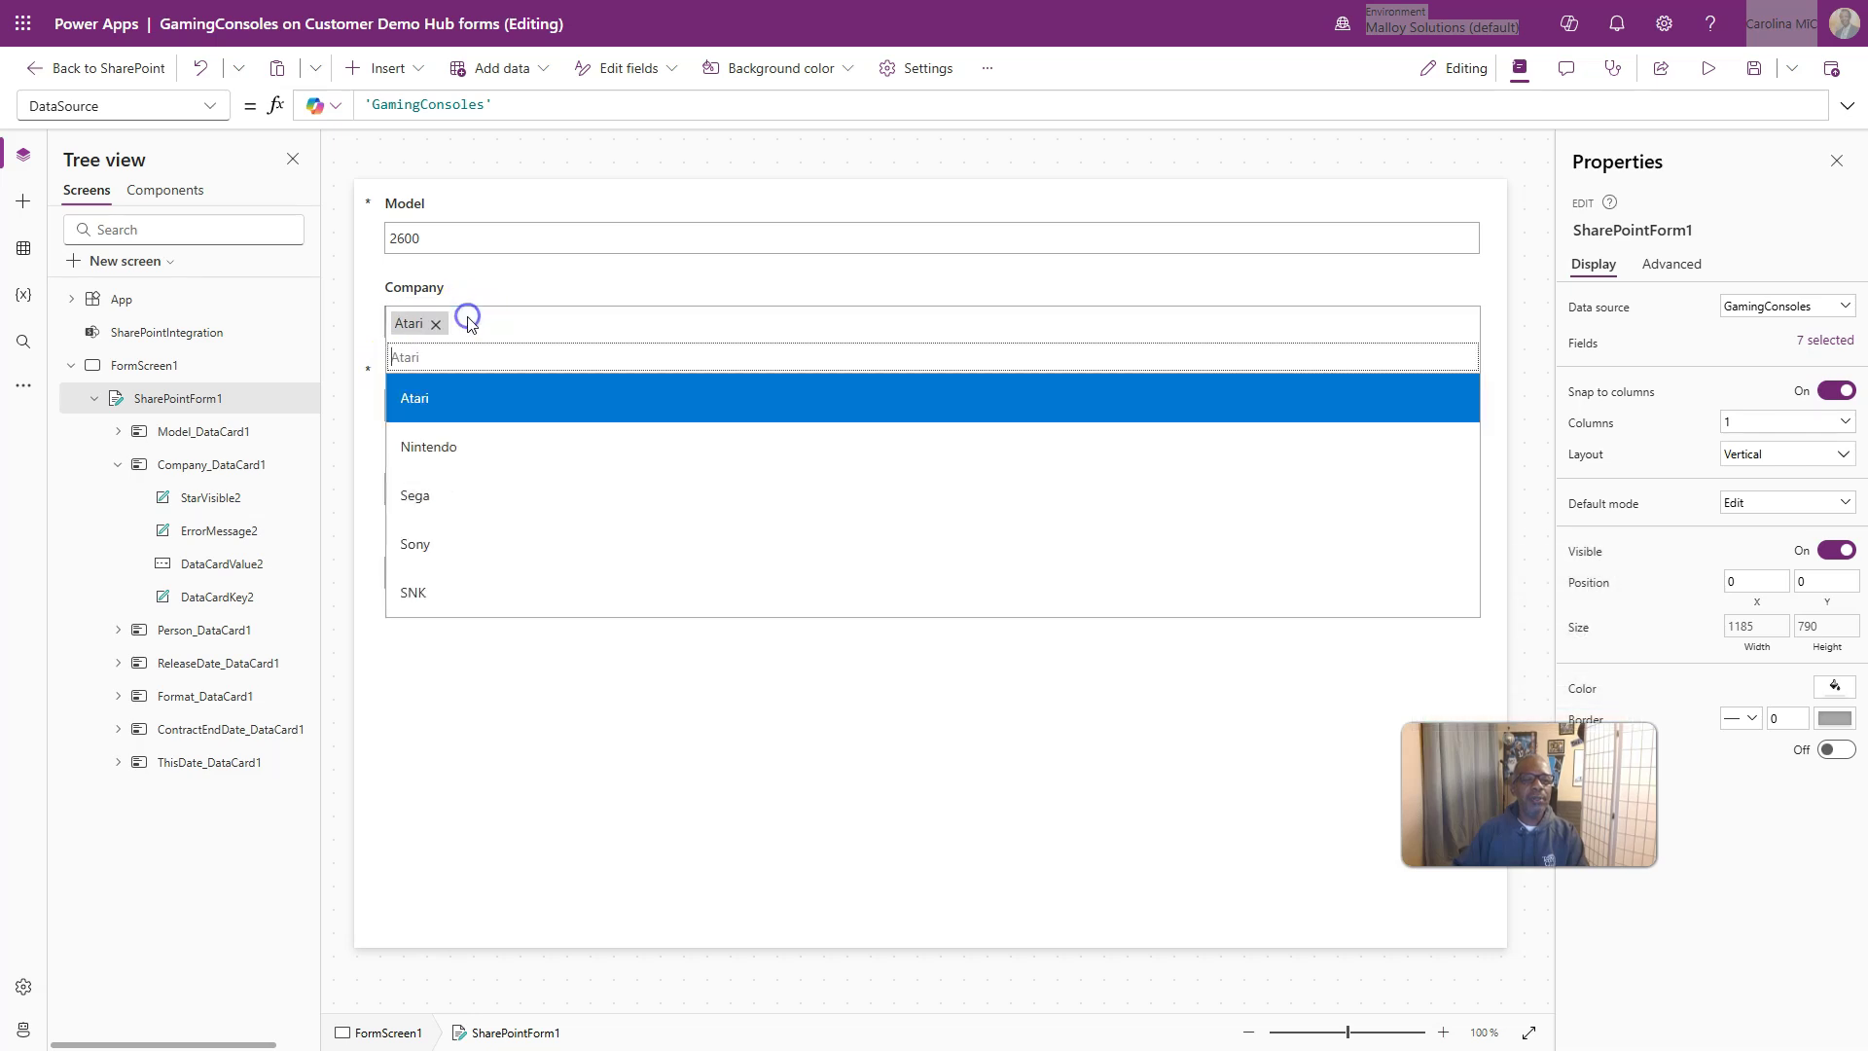
{"action": "left_click", "coordinate": [429, 447]}
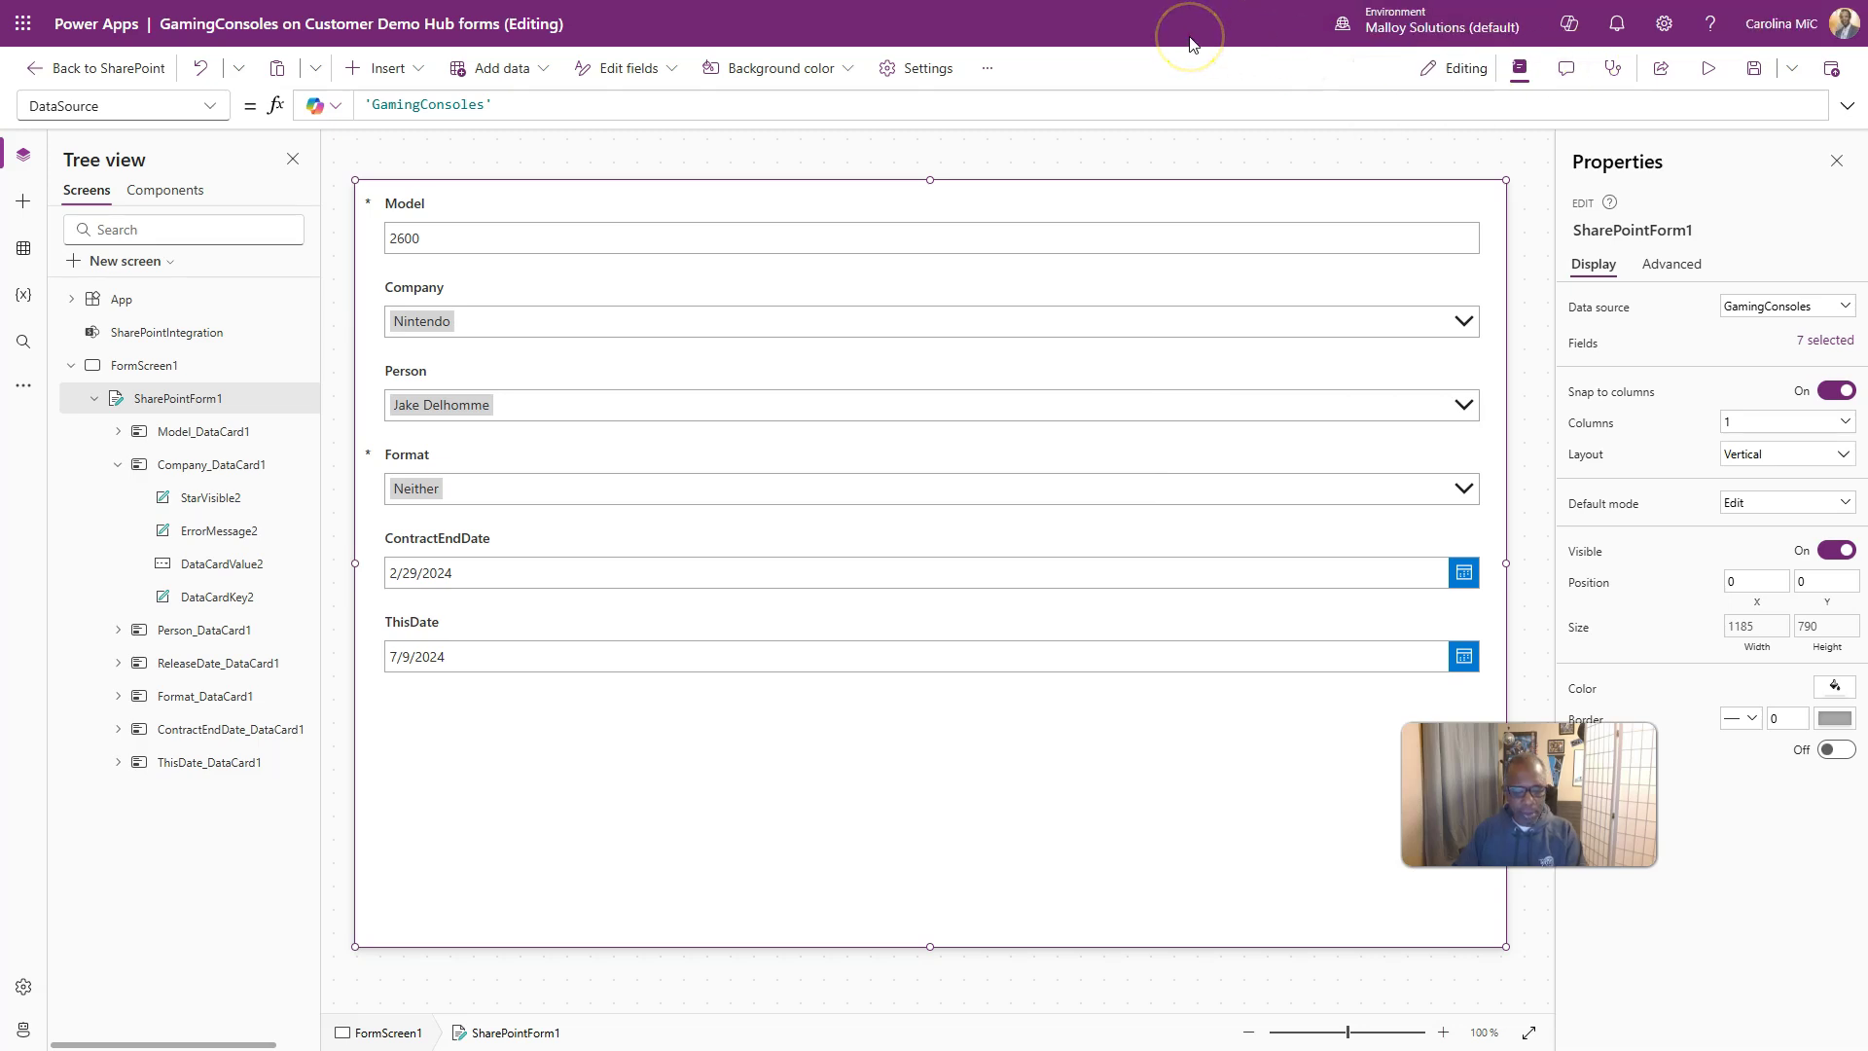
{"action": "key", "text": "alt+Tab"}
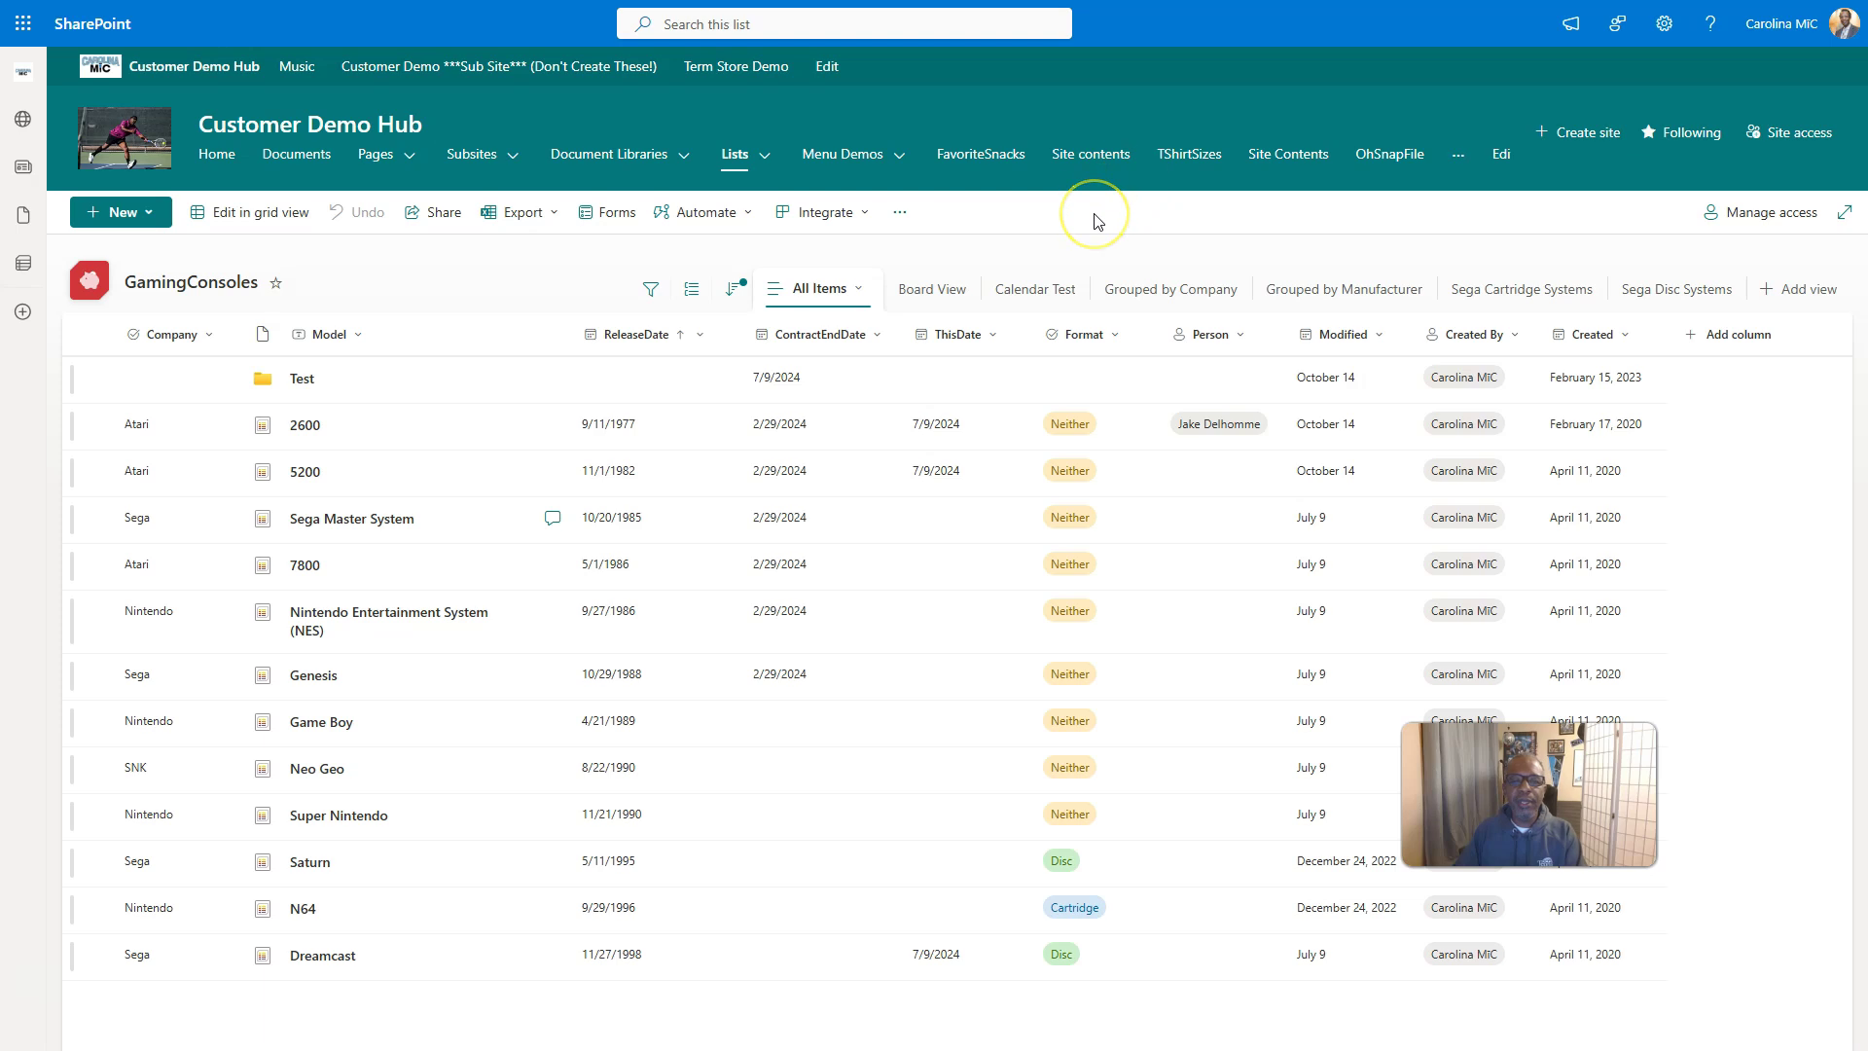
{"action": "key", "text": "alt+Tab"}
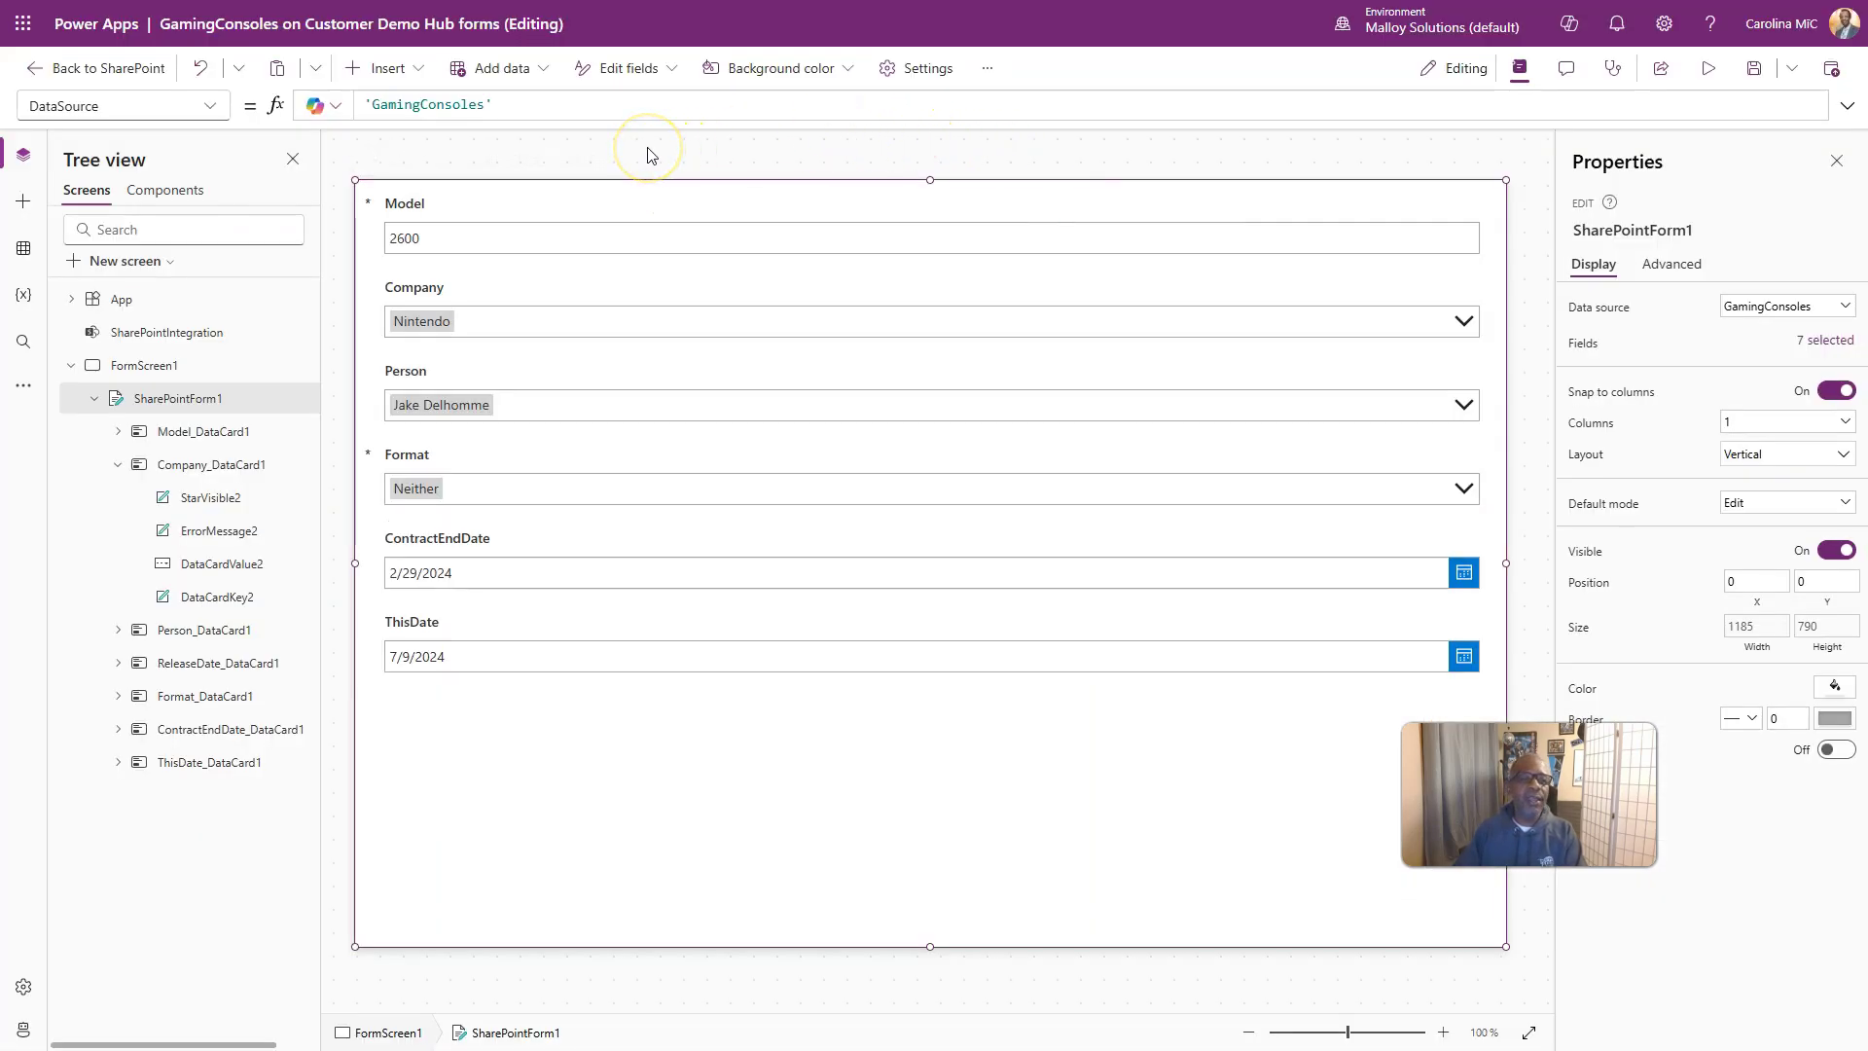
Leave the form editor and return to the SharePoint list without saving the changes.
{"action": "left_click", "coordinate": [60, 76]}
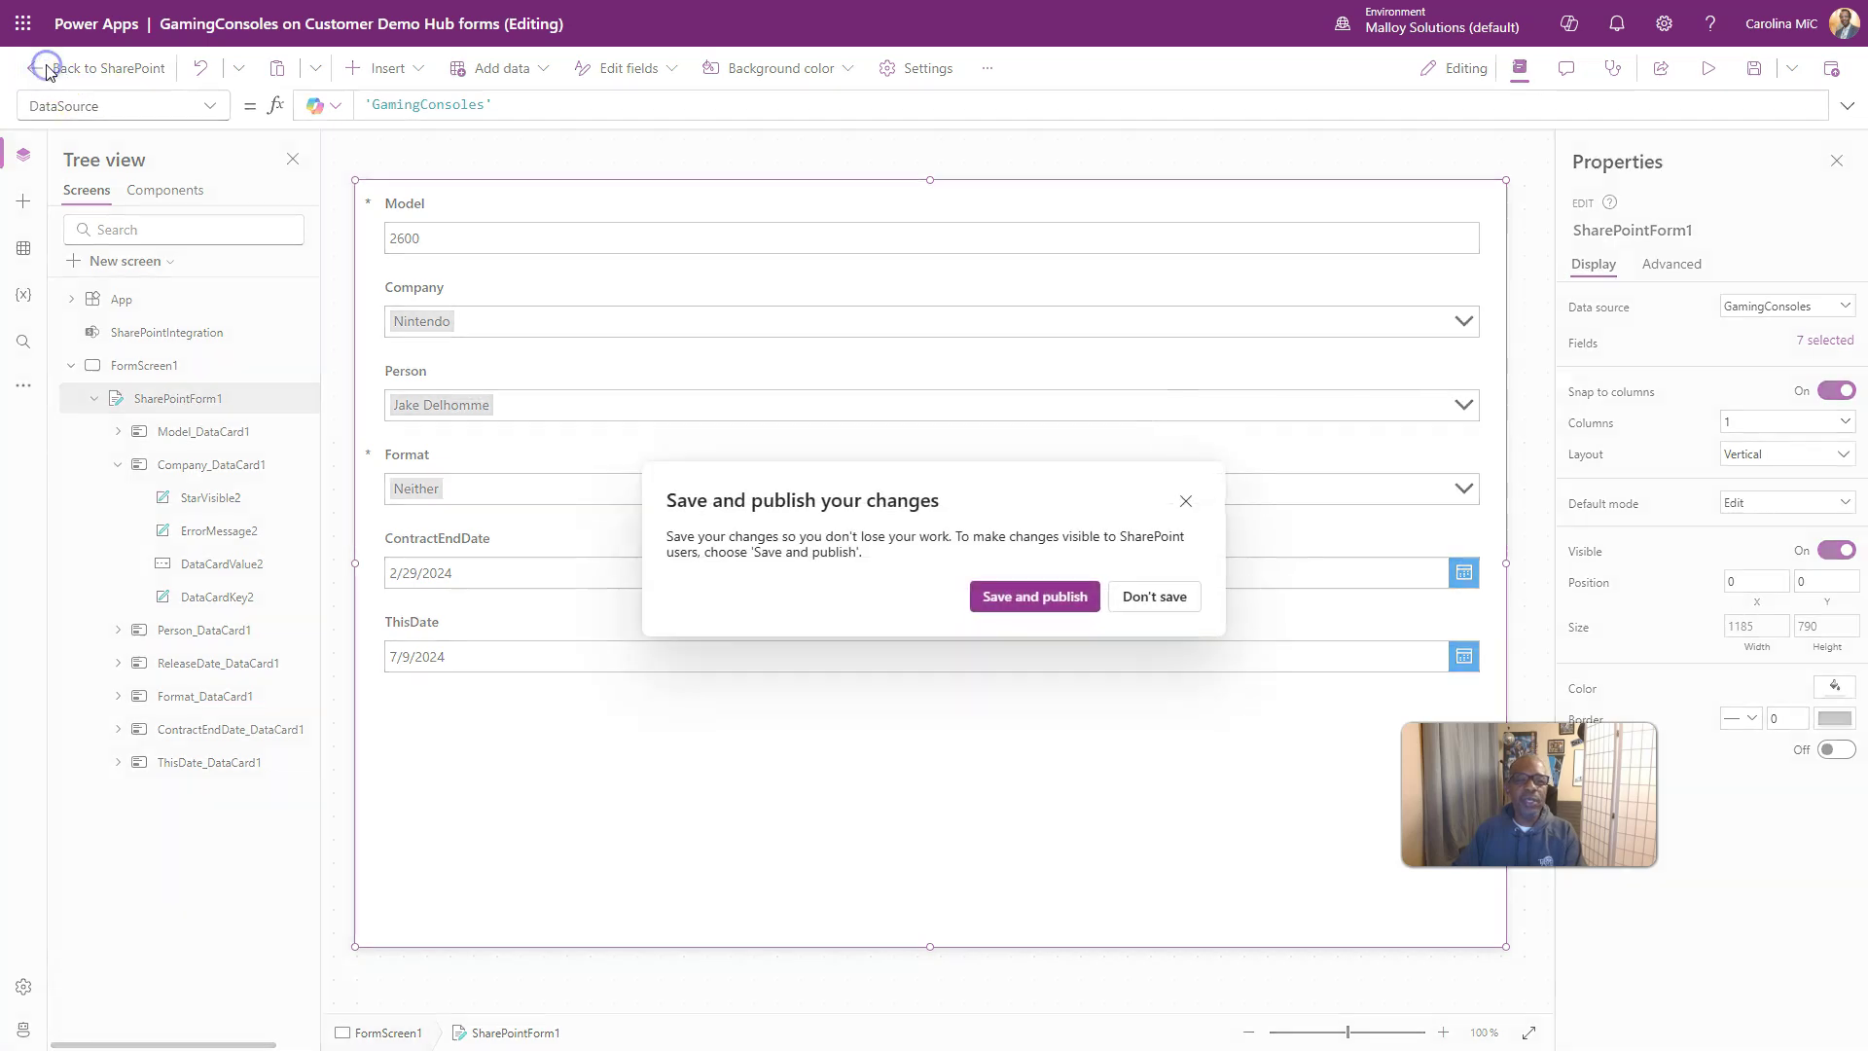
{"action": "left_click", "coordinate": [1029, 600]}
{"action": "left_click", "coordinate": [1150, 597]}
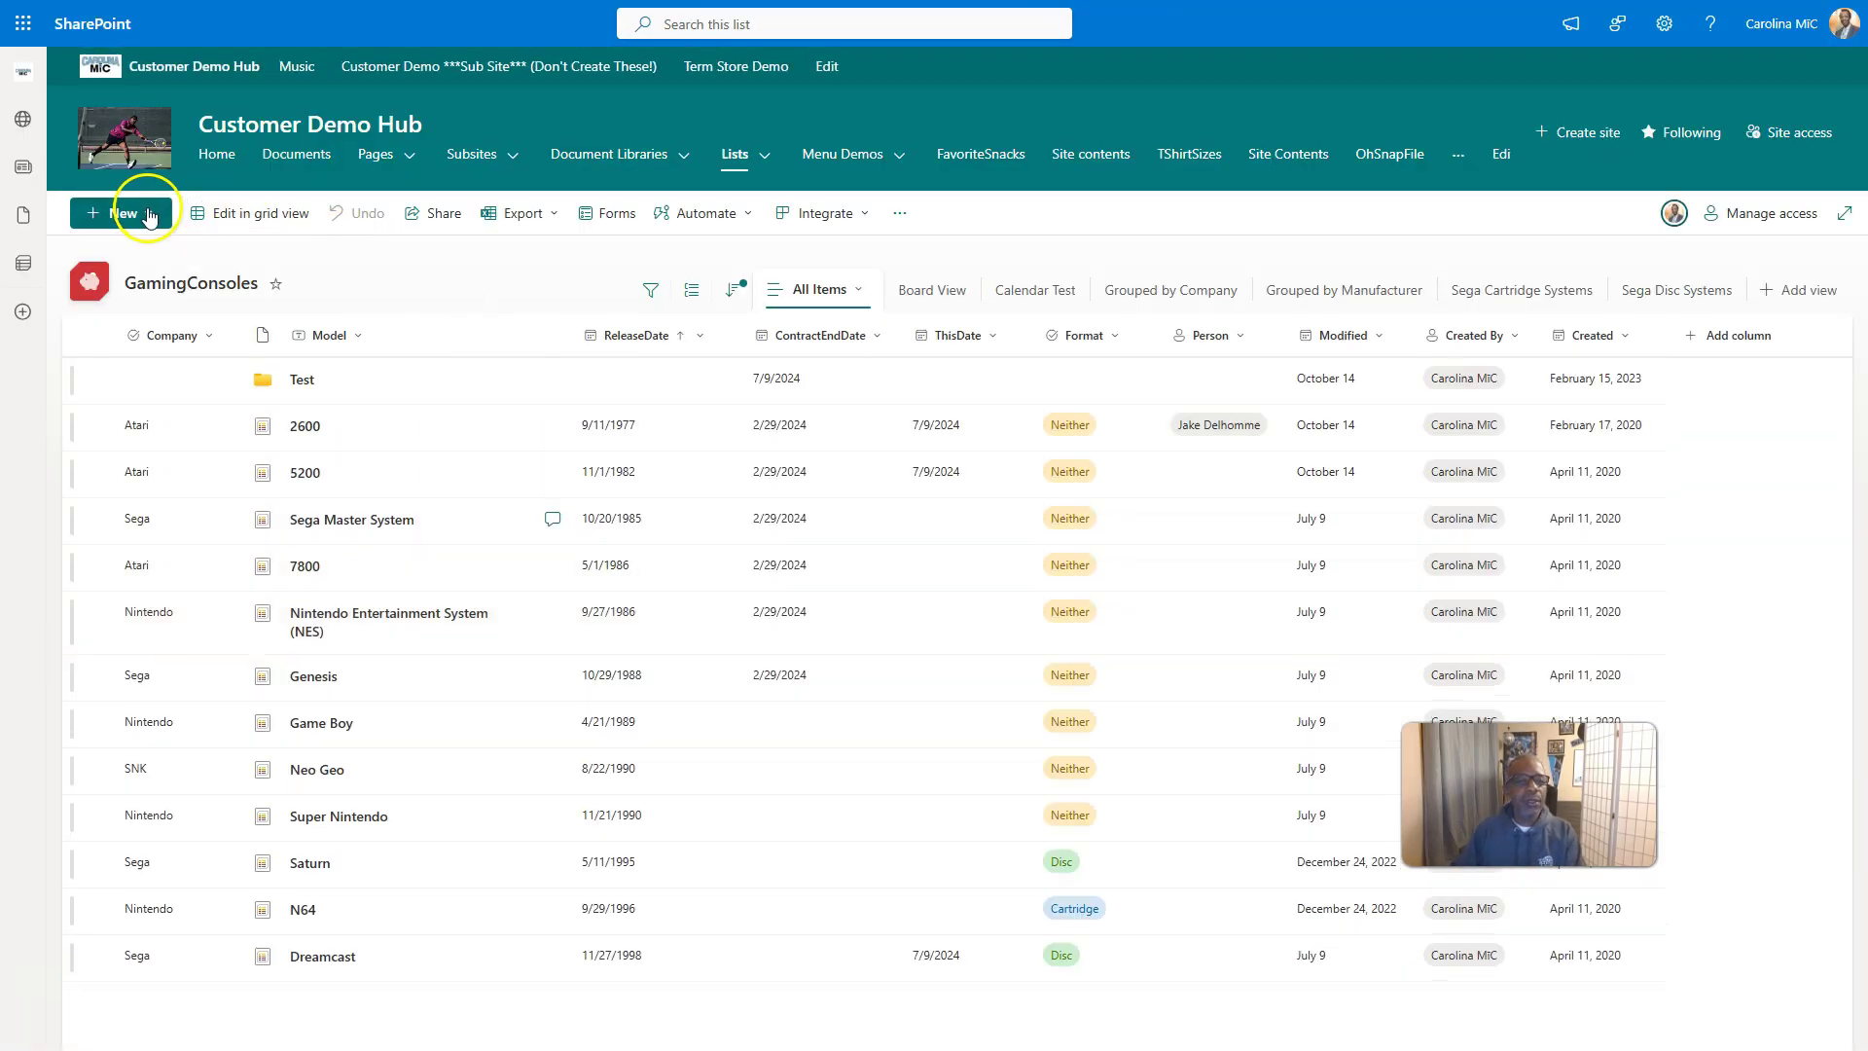
Start a new GamingConsoles item with the Model set to Test and the Company set to Atari.
{"action": "left_click", "coordinate": [119, 214]}
{"action": "left_click", "coordinate": [109, 288]}
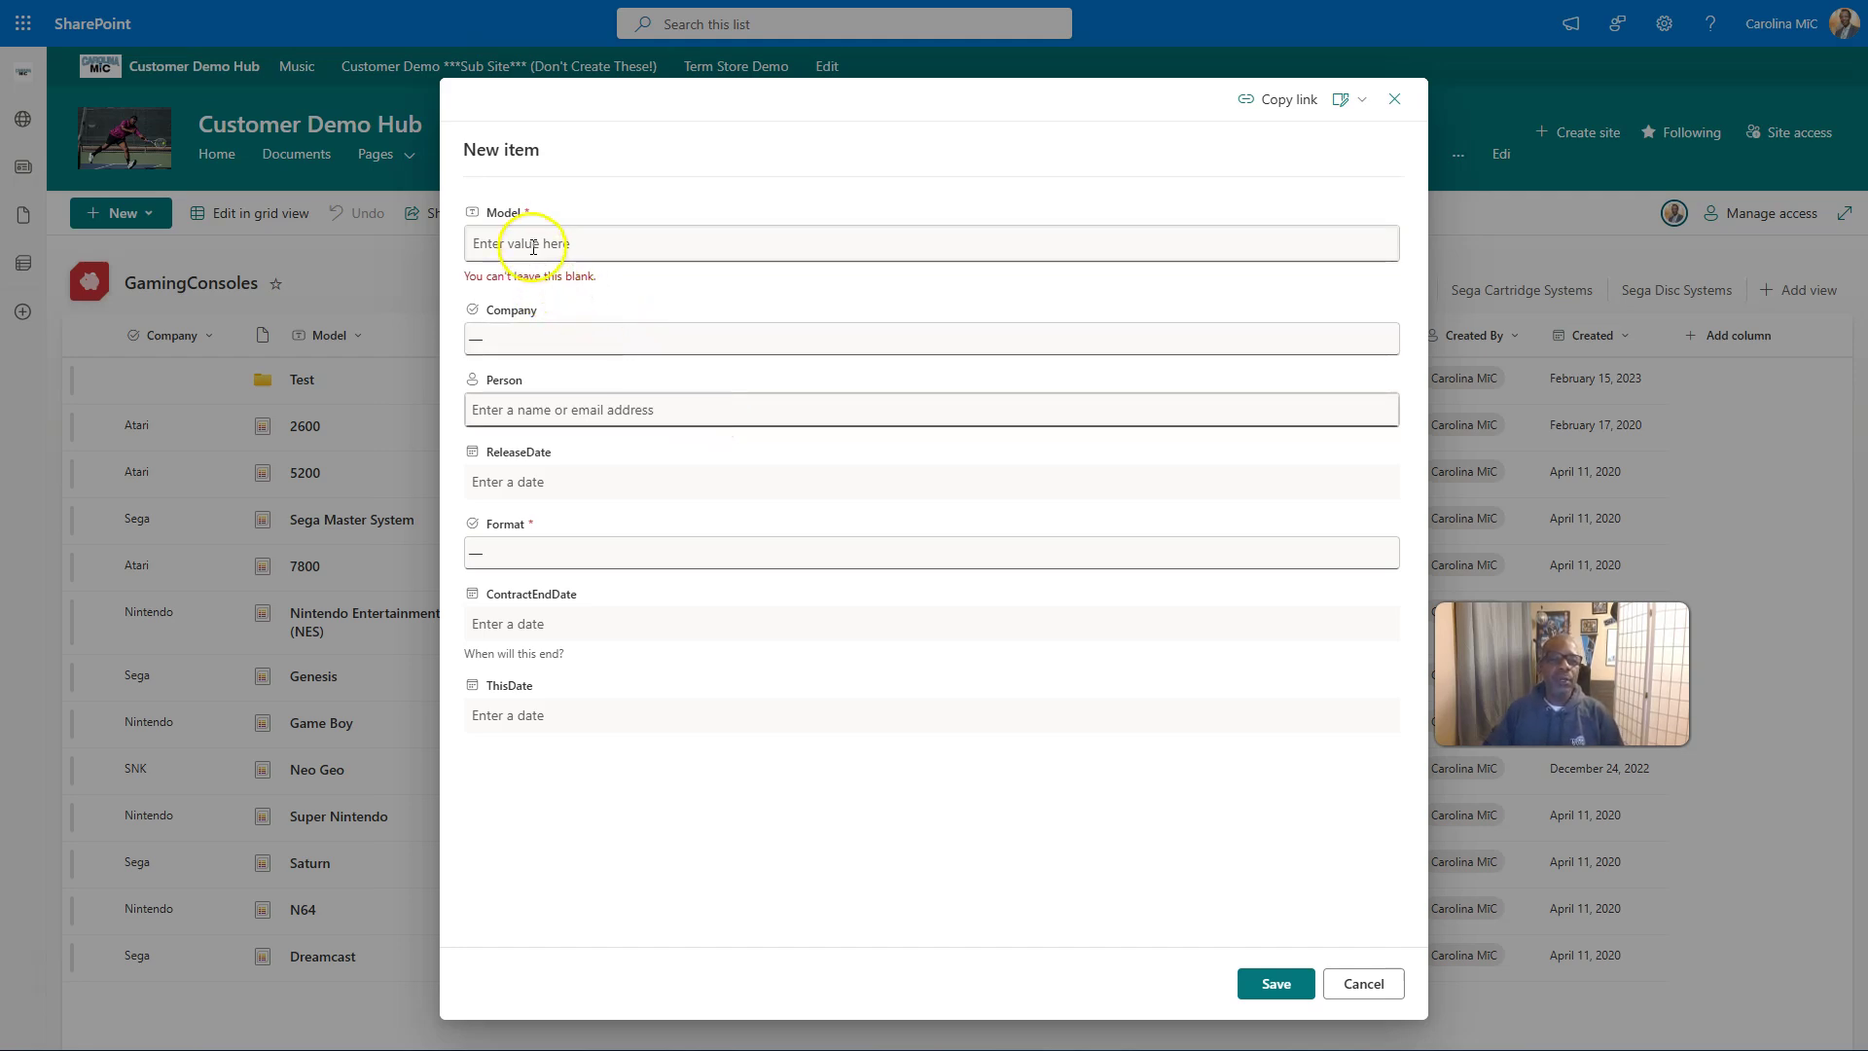
{"action": "left_click", "coordinate": [517, 338]}
{"action": "type", "text": "Test"}
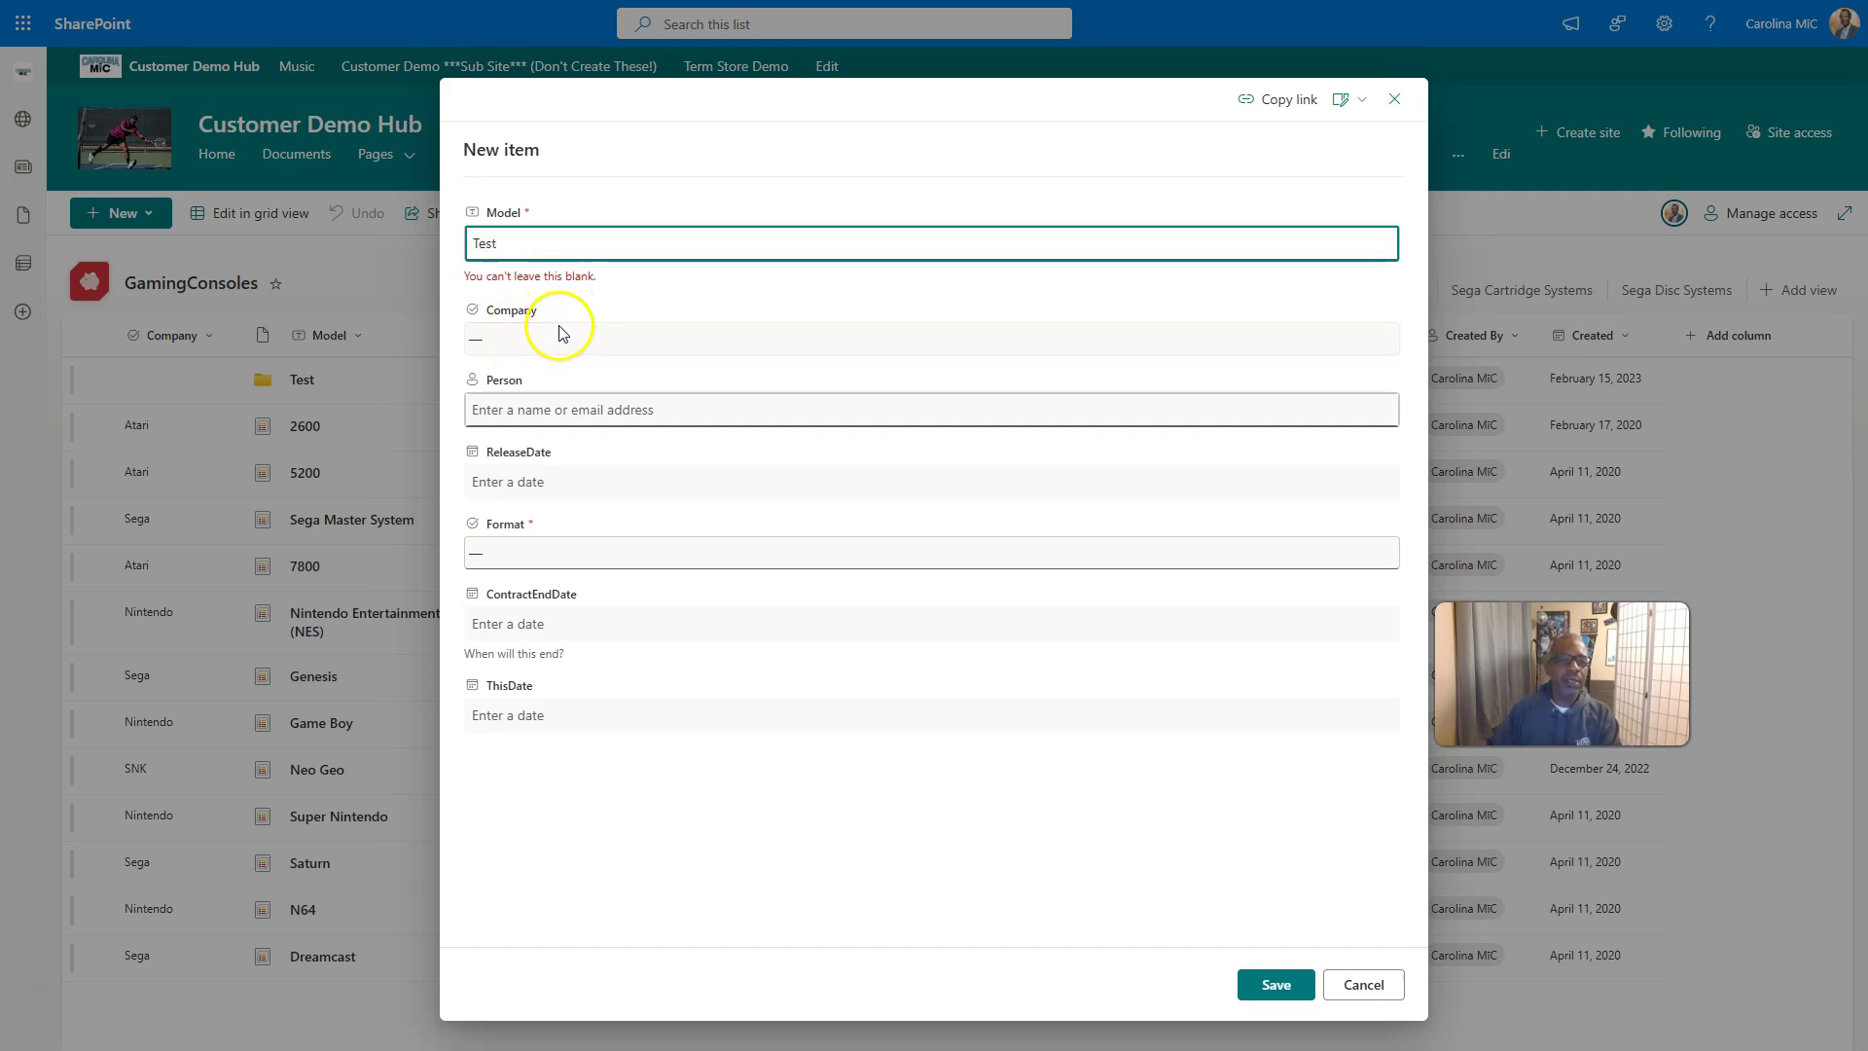
{"action": "left_click", "coordinate": [559, 328]}
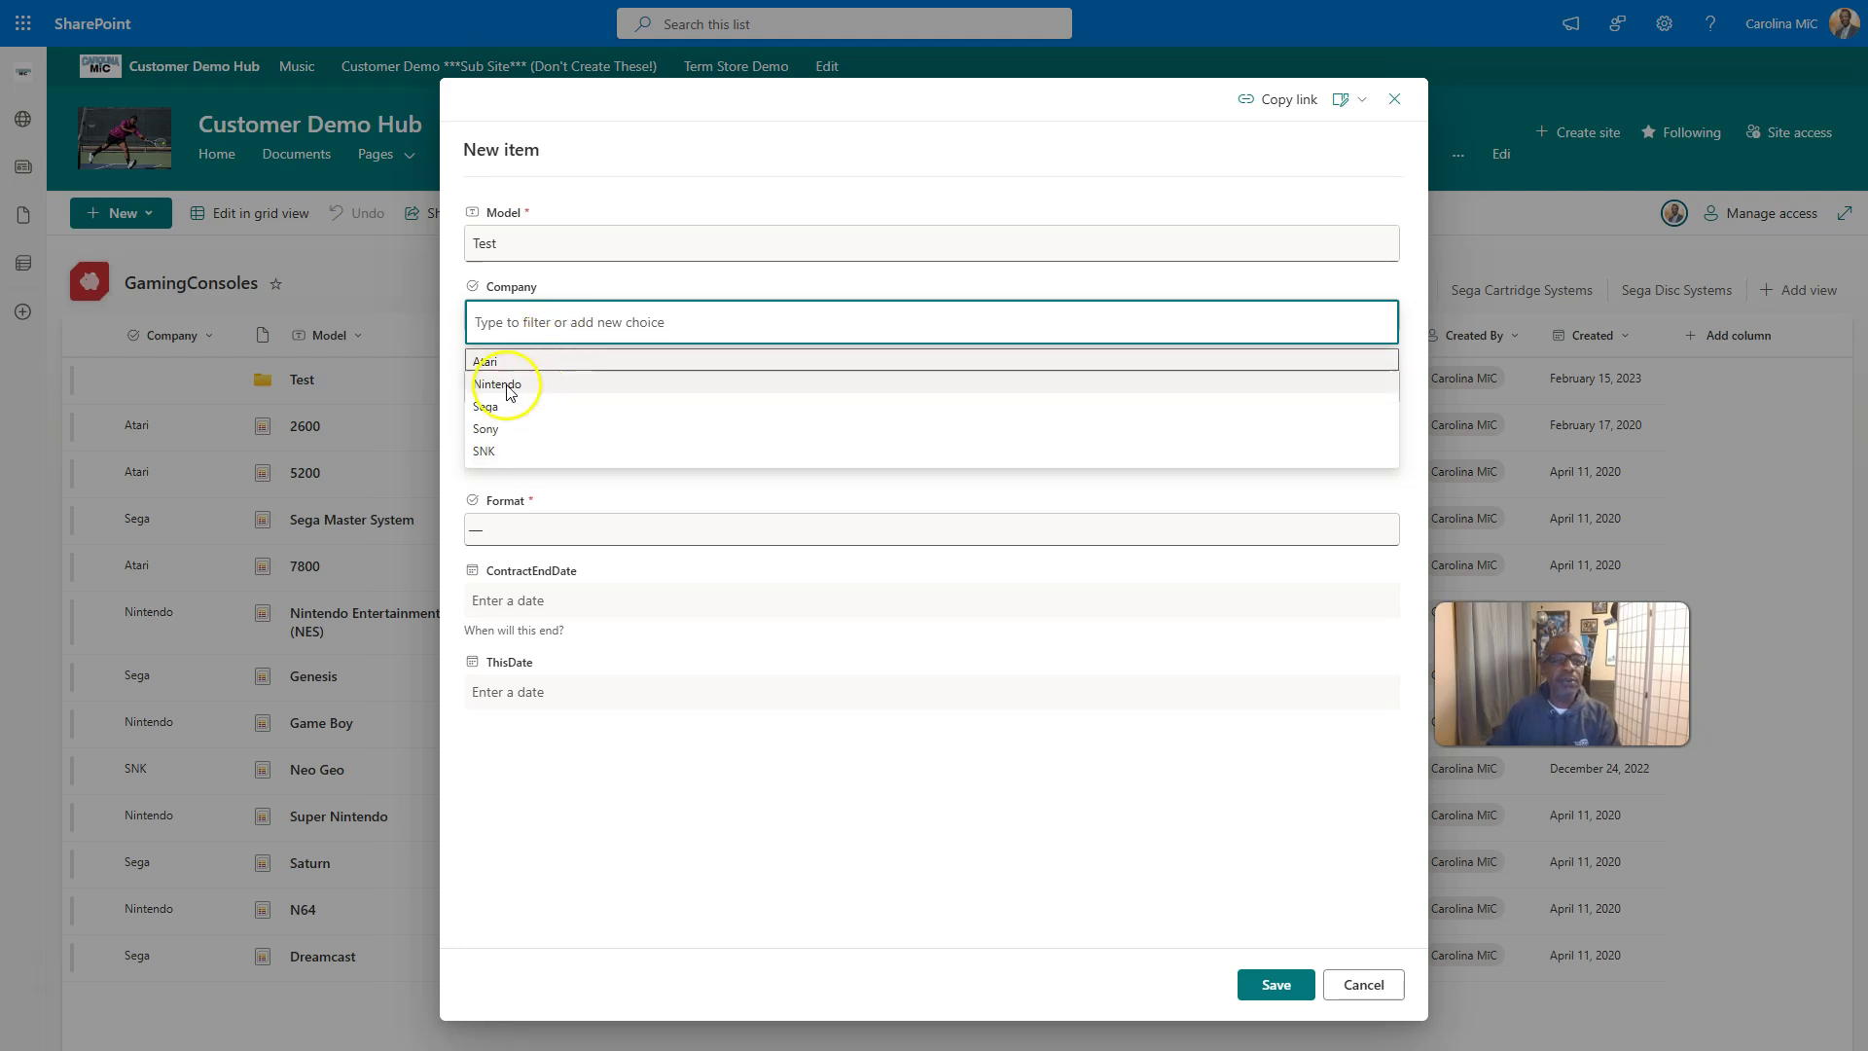
{"action": "left_click", "coordinate": [487, 362]}
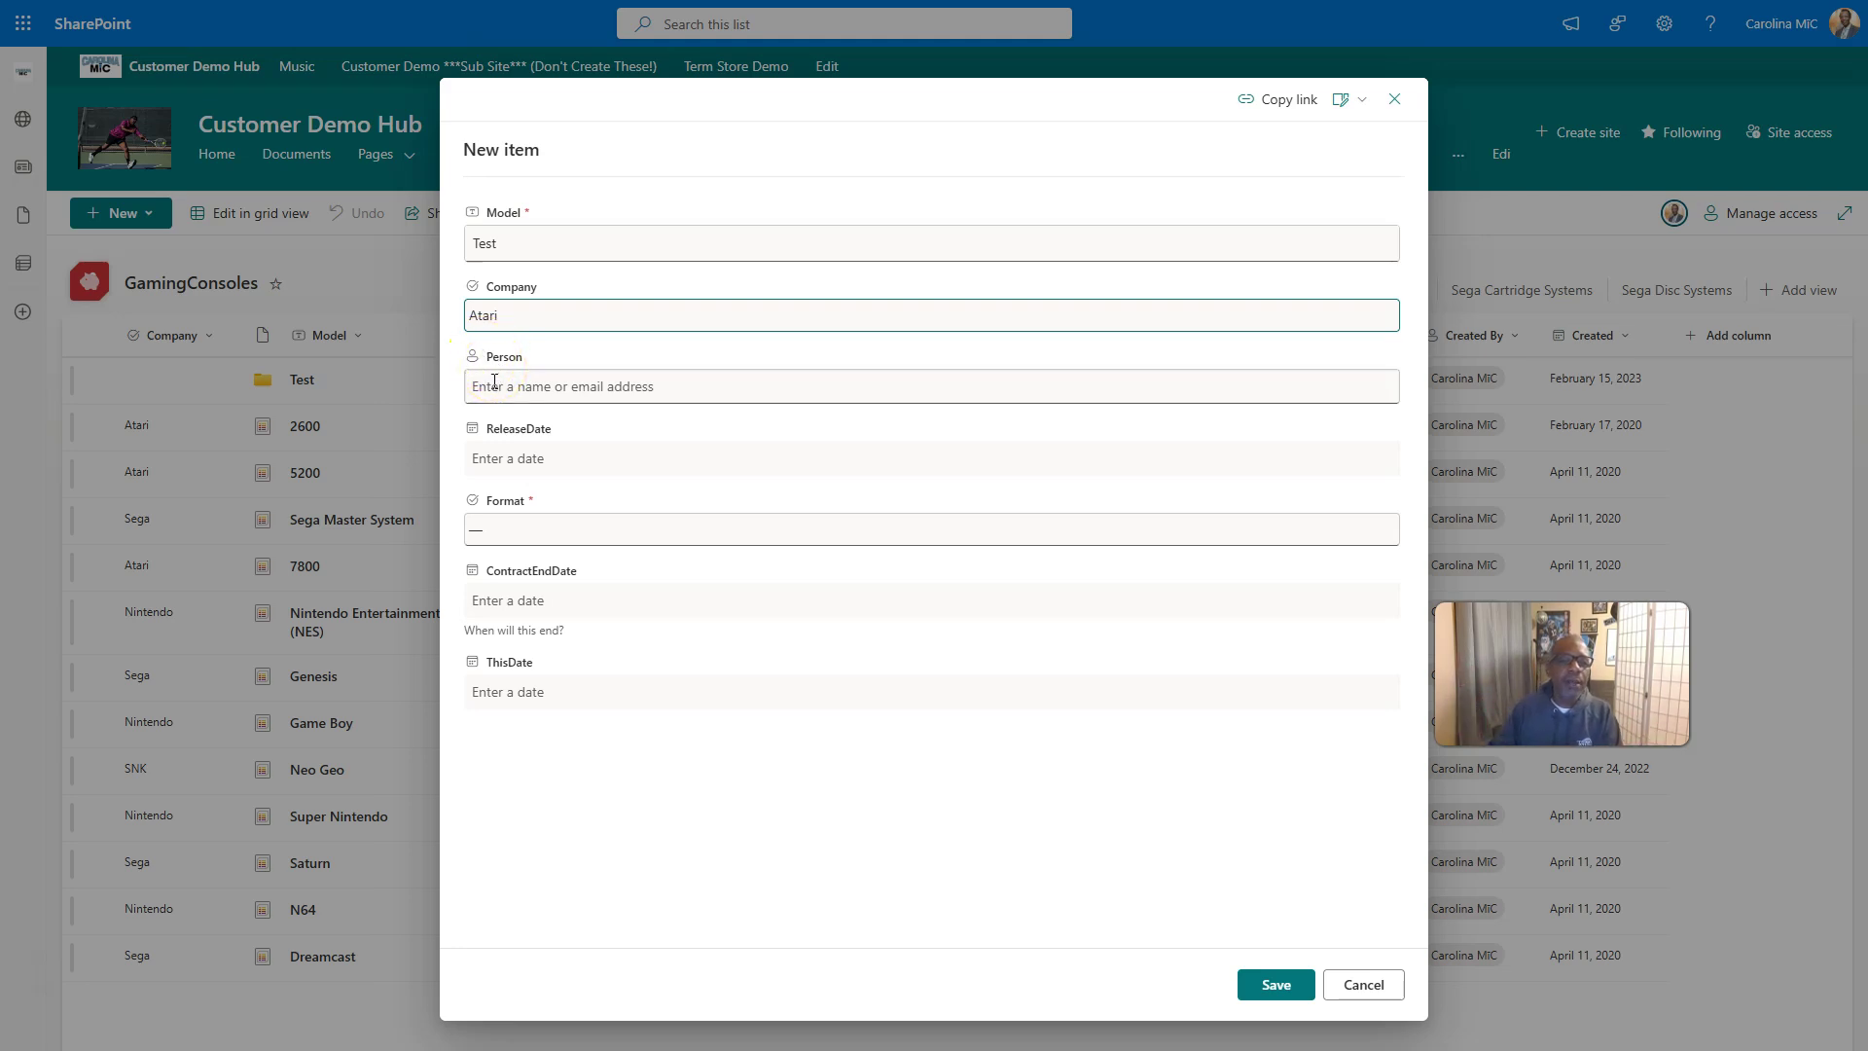
{"action": "left_click", "coordinate": [506, 374]}
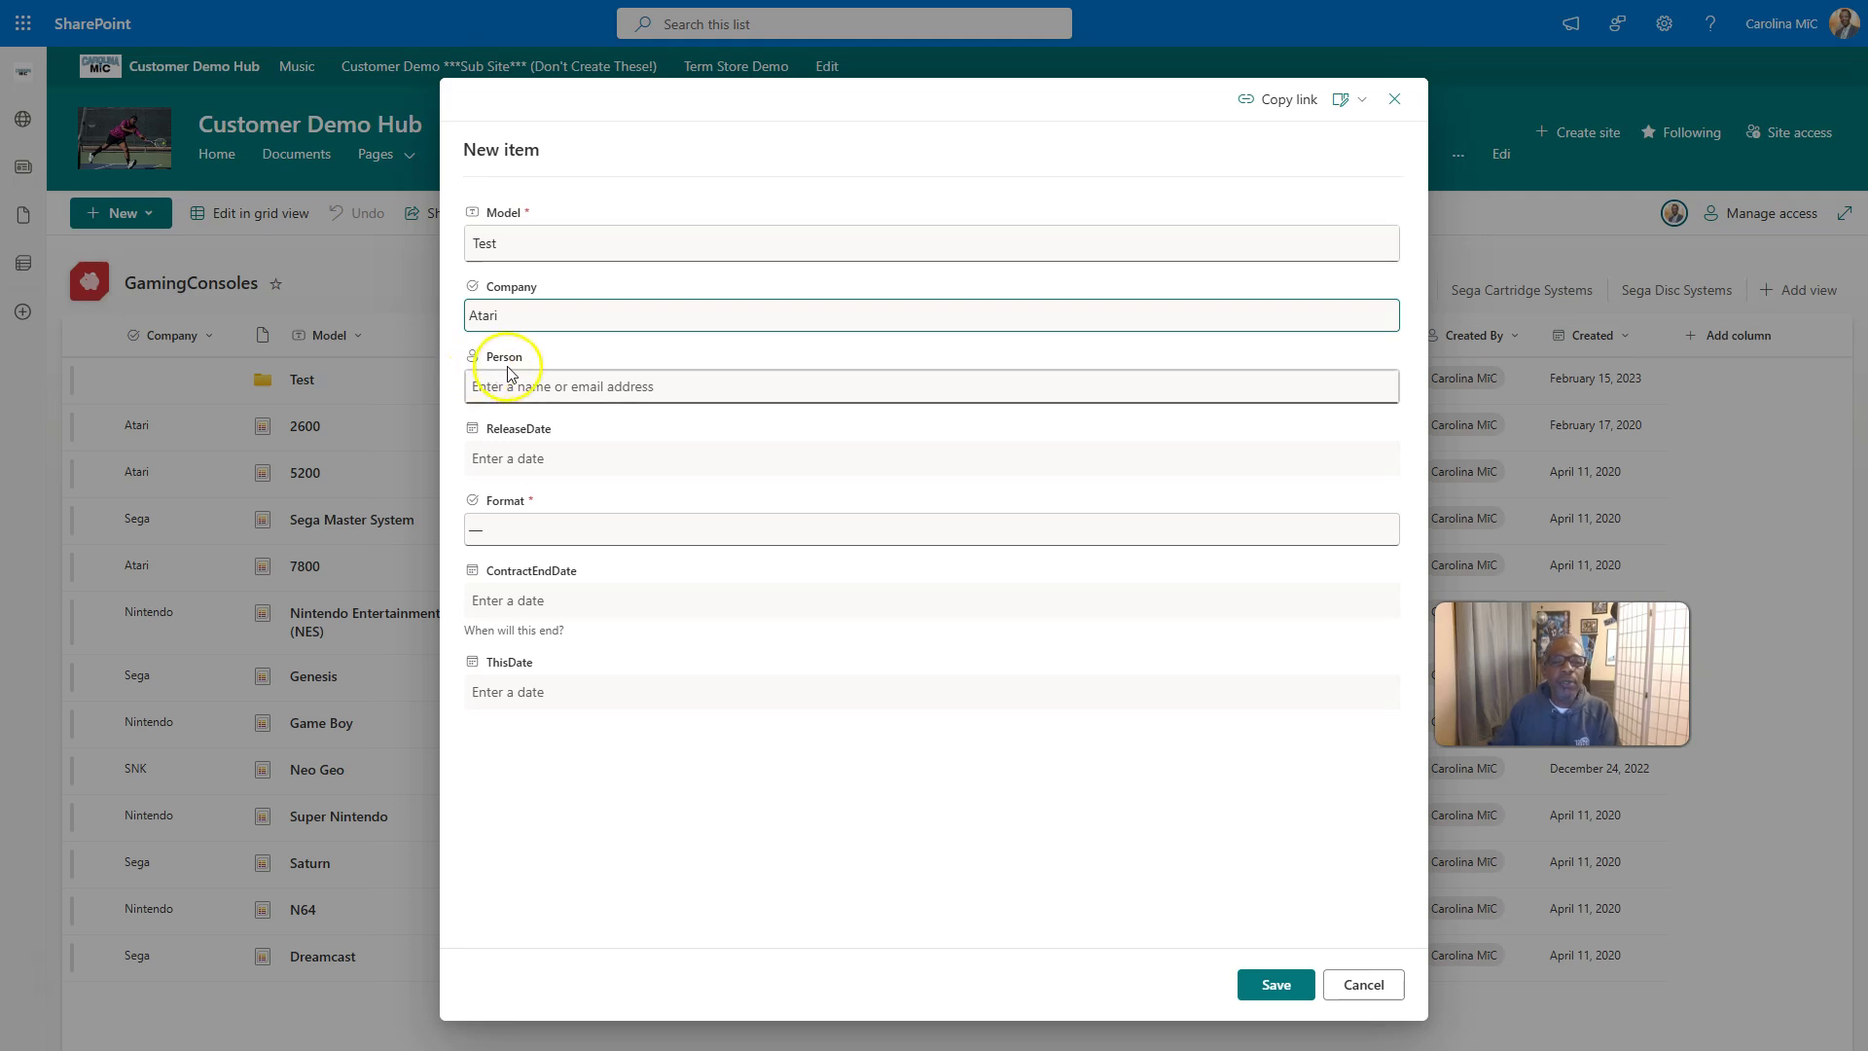
Change the new item's Company to Sega, then discard the item without saving it.
{"action": "left_click", "coordinate": [486, 323]}
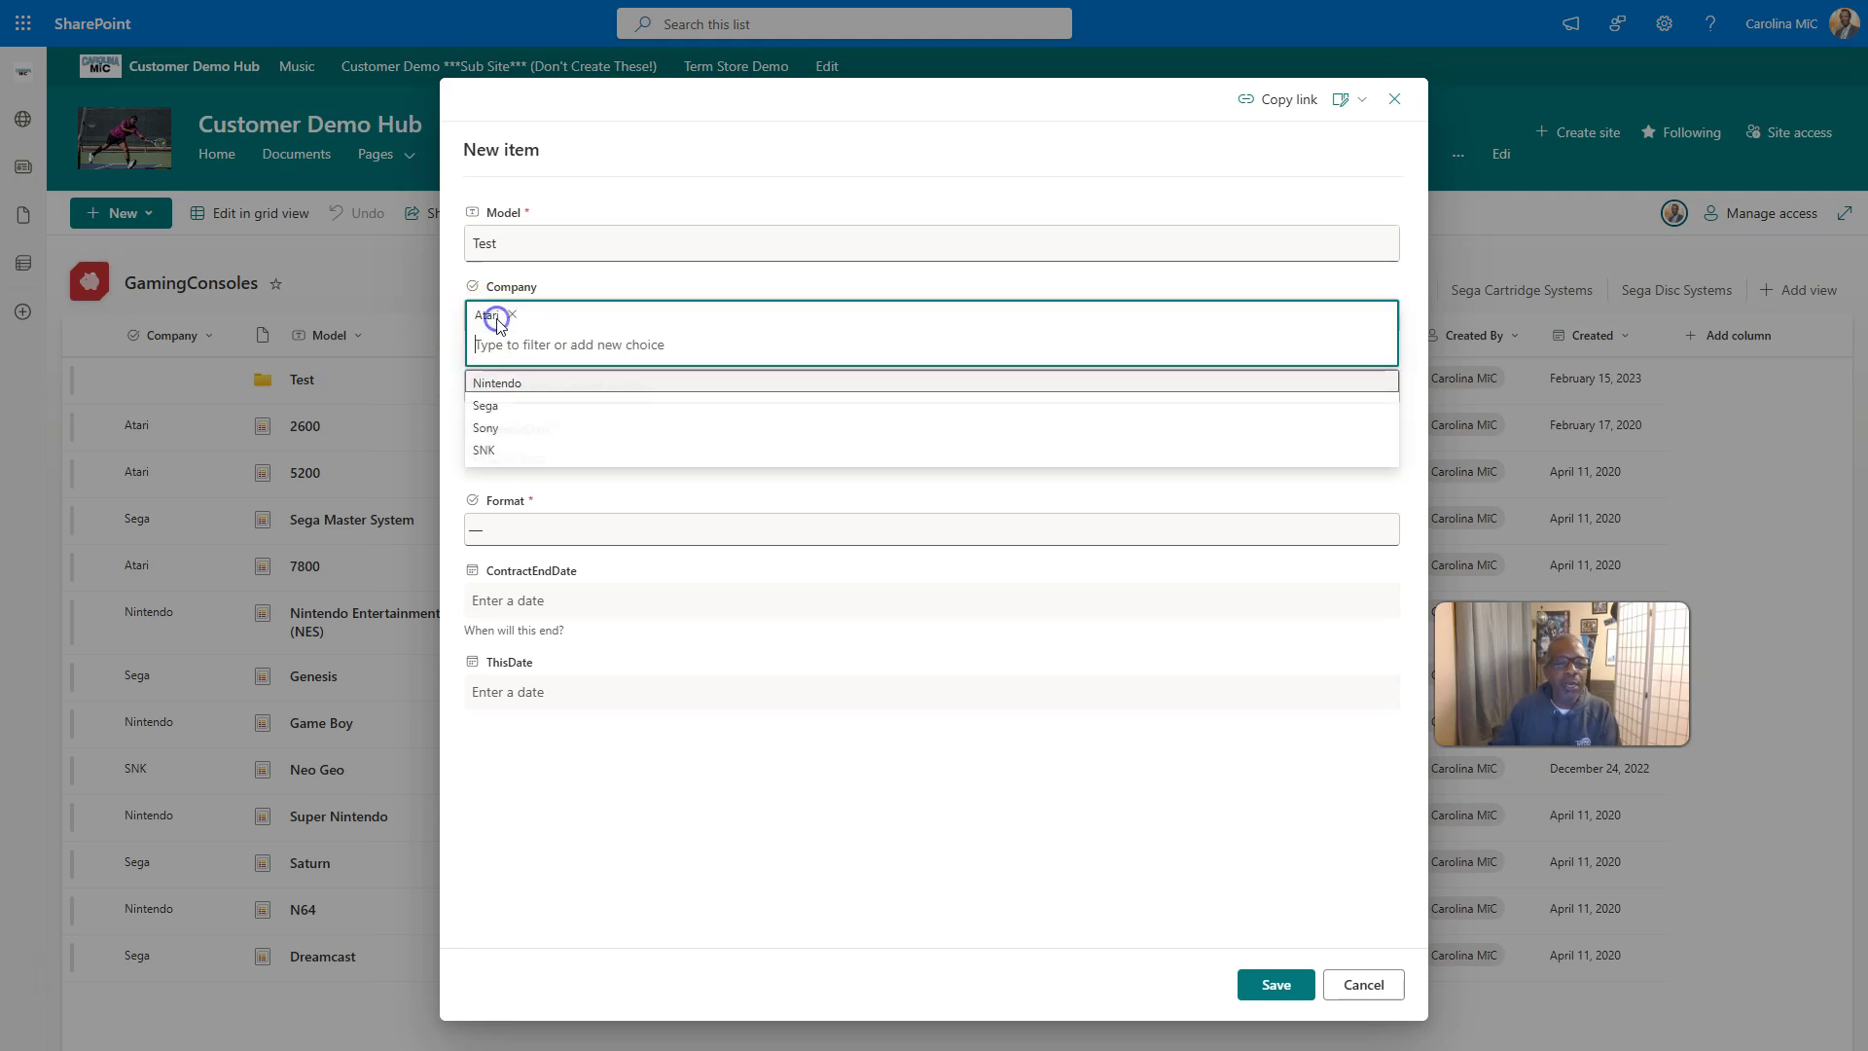
{"action": "left_click", "coordinate": [488, 410]}
{"action": "left_click", "coordinate": [555, 390]}
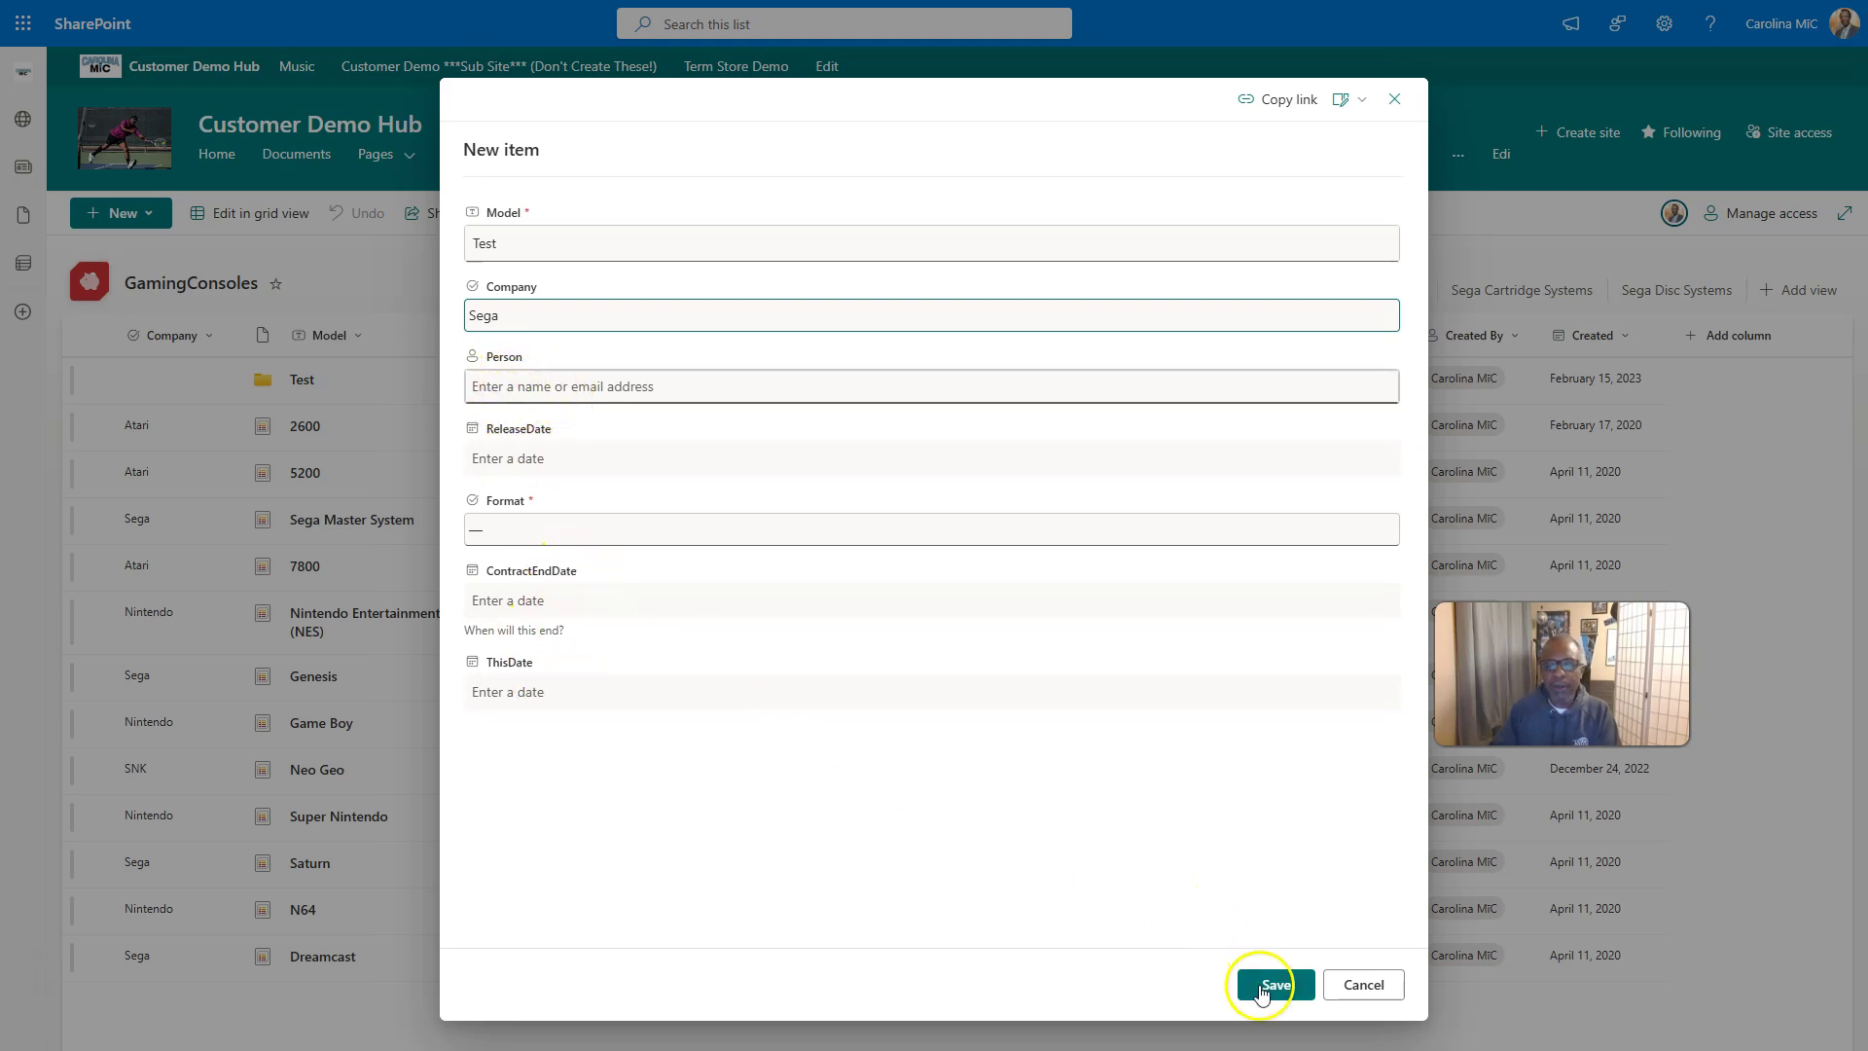
{"action": "left_click", "coordinate": [1363, 986]}
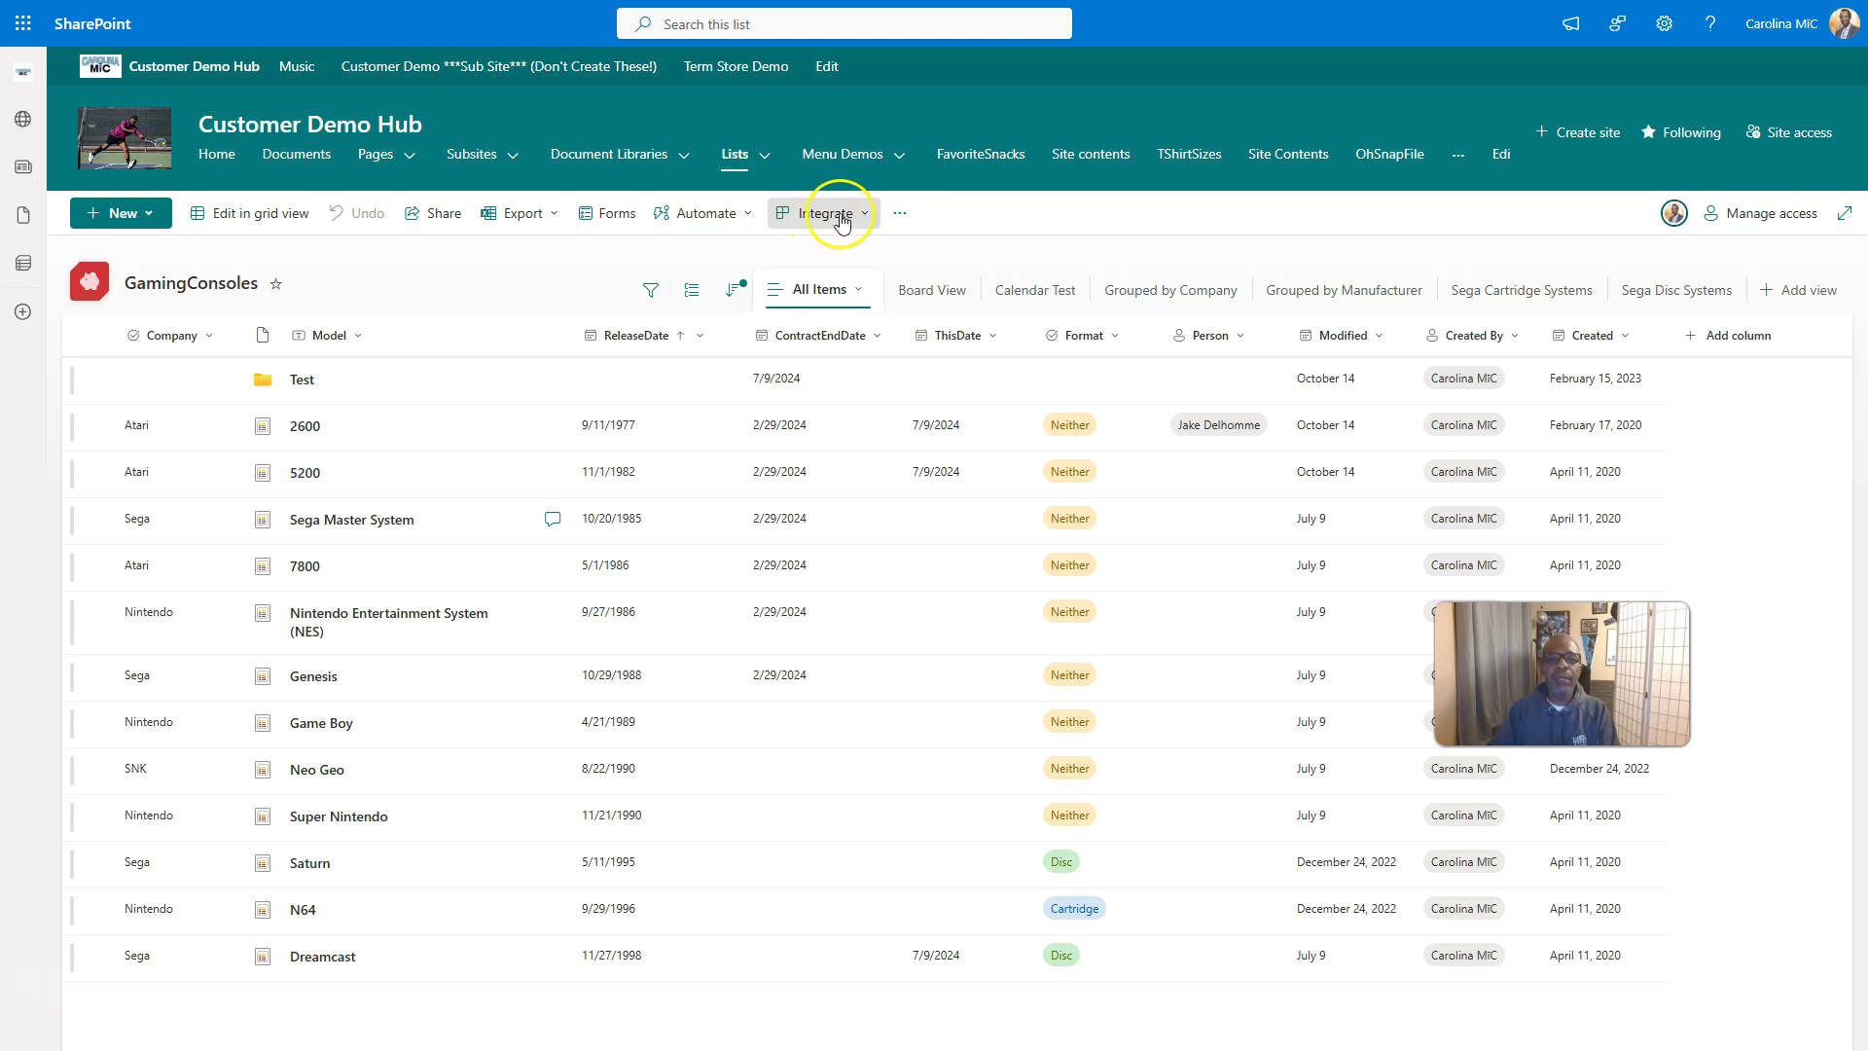
Open the GamingConsoles list form for customization in Power Apps, skip the welcome dialog and close the Fields pane.
{"action": "left_click", "coordinate": [862, 219]}
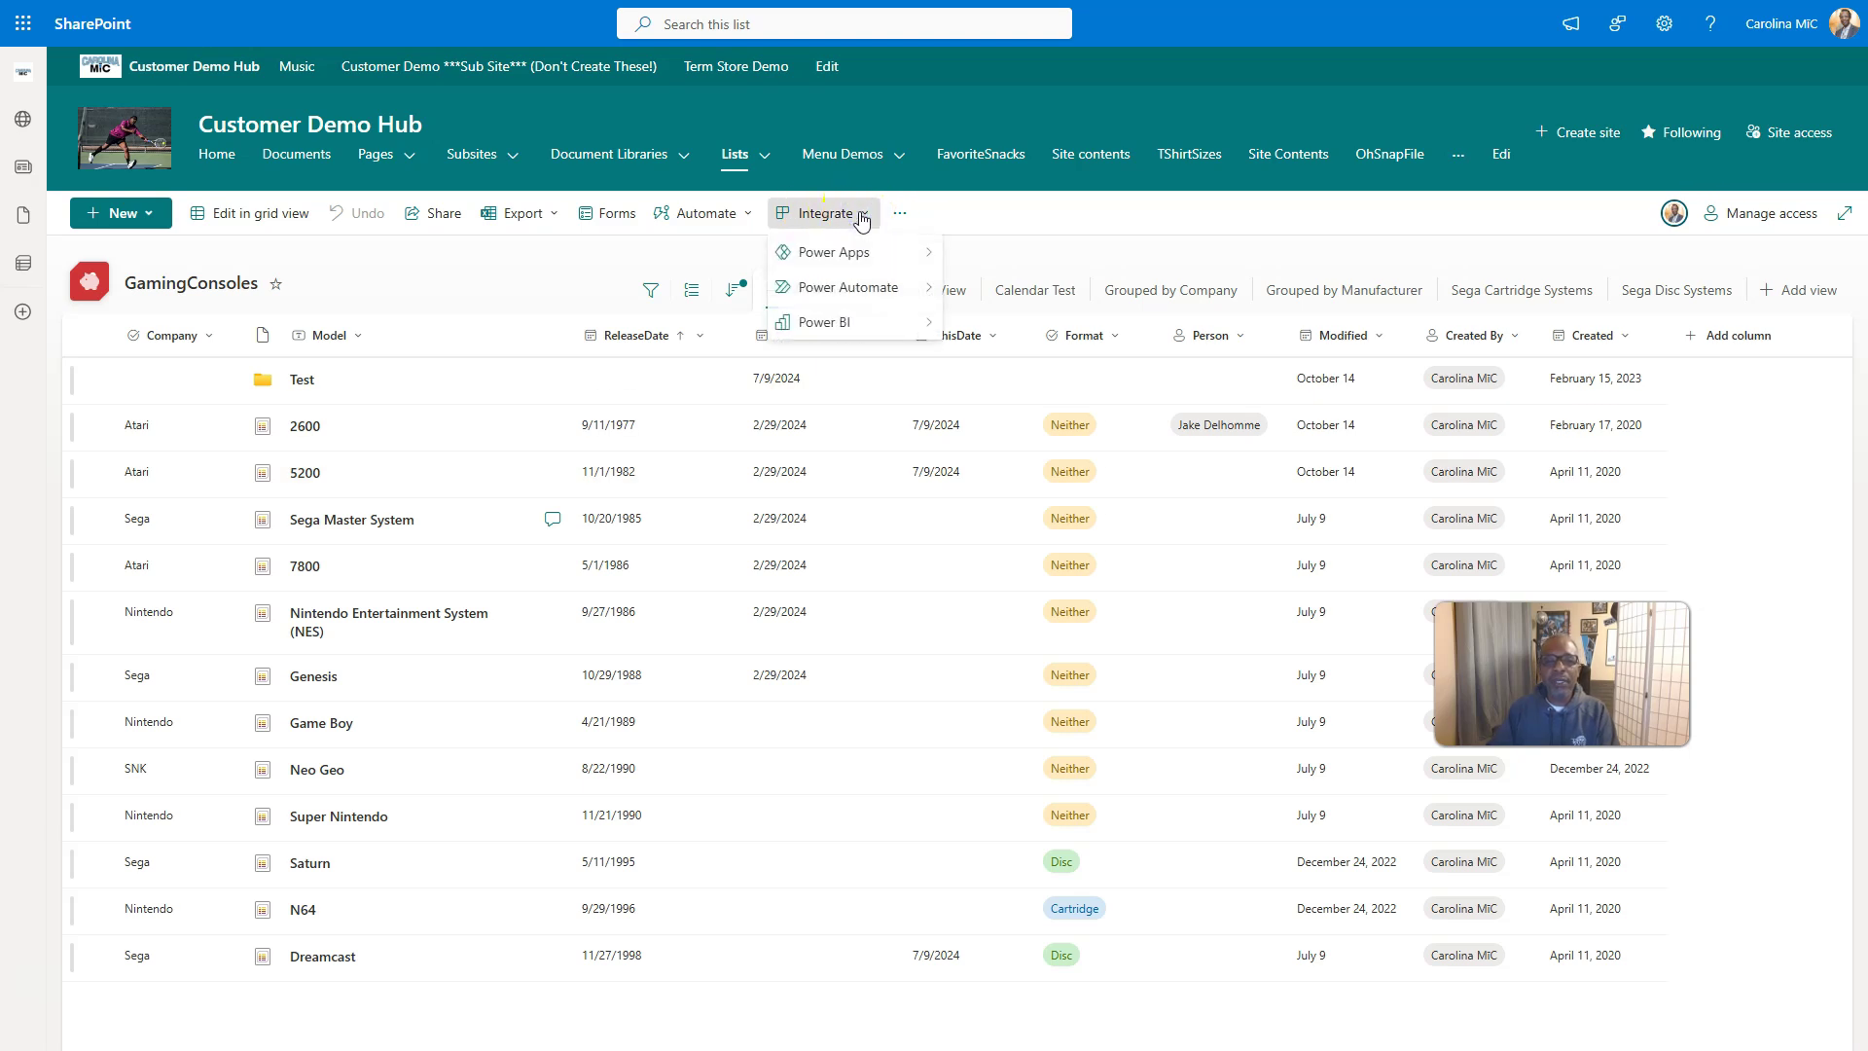
{"action": "mouse_move", "coordinate": [827, 255]}
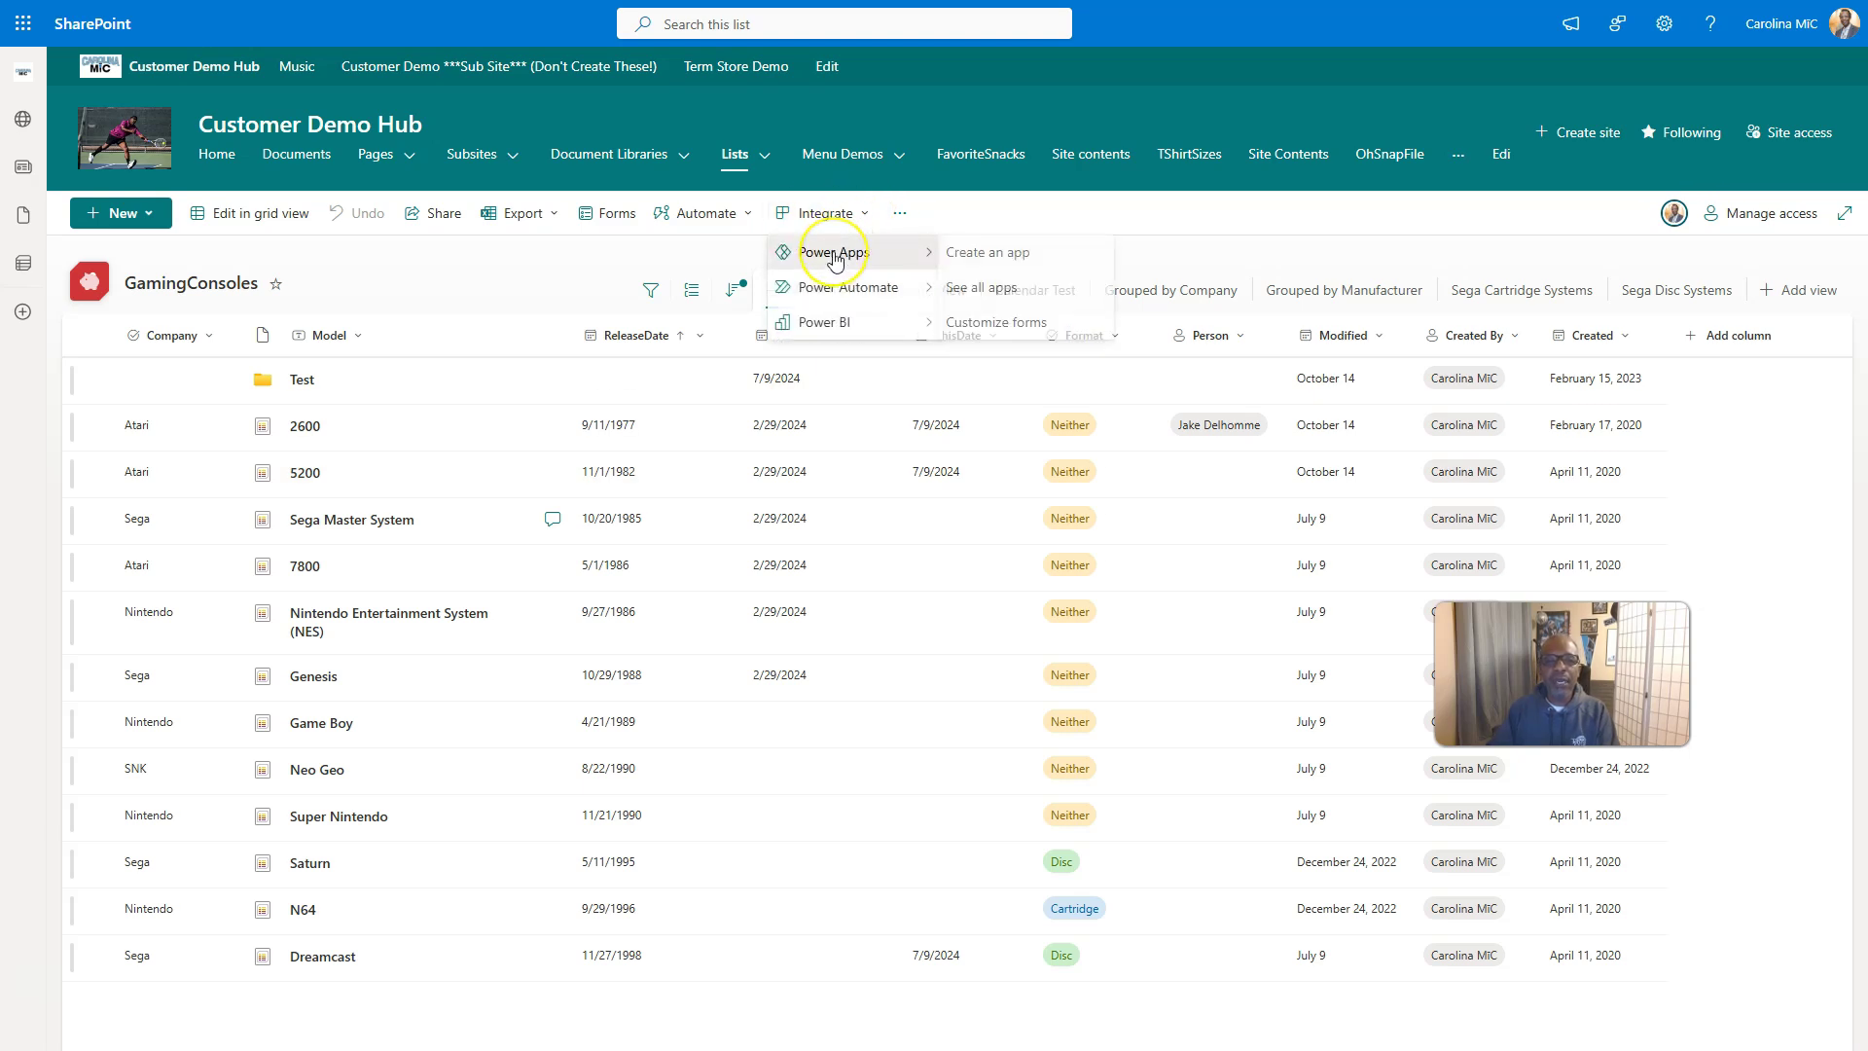
{"action": "left_click", "coordinate": [980, 331]}
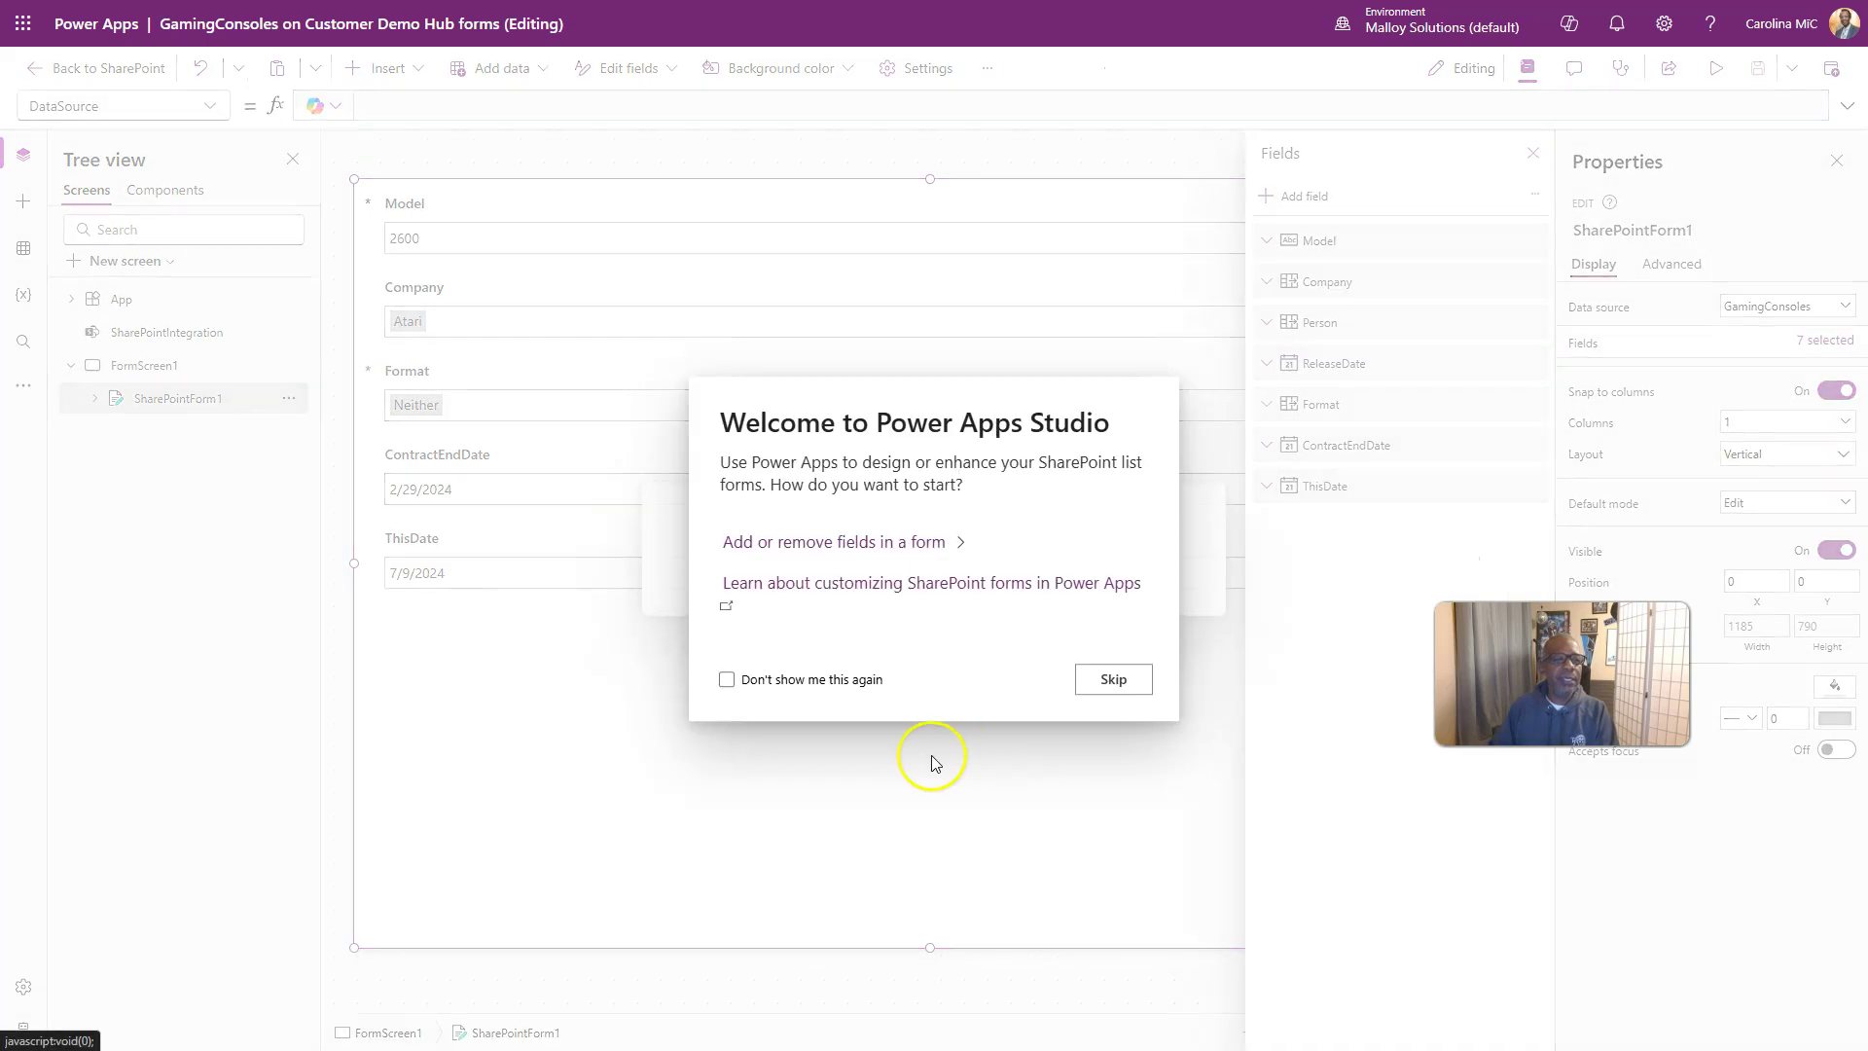
{"action": "left_click", "coordinate": [1112, 680]}
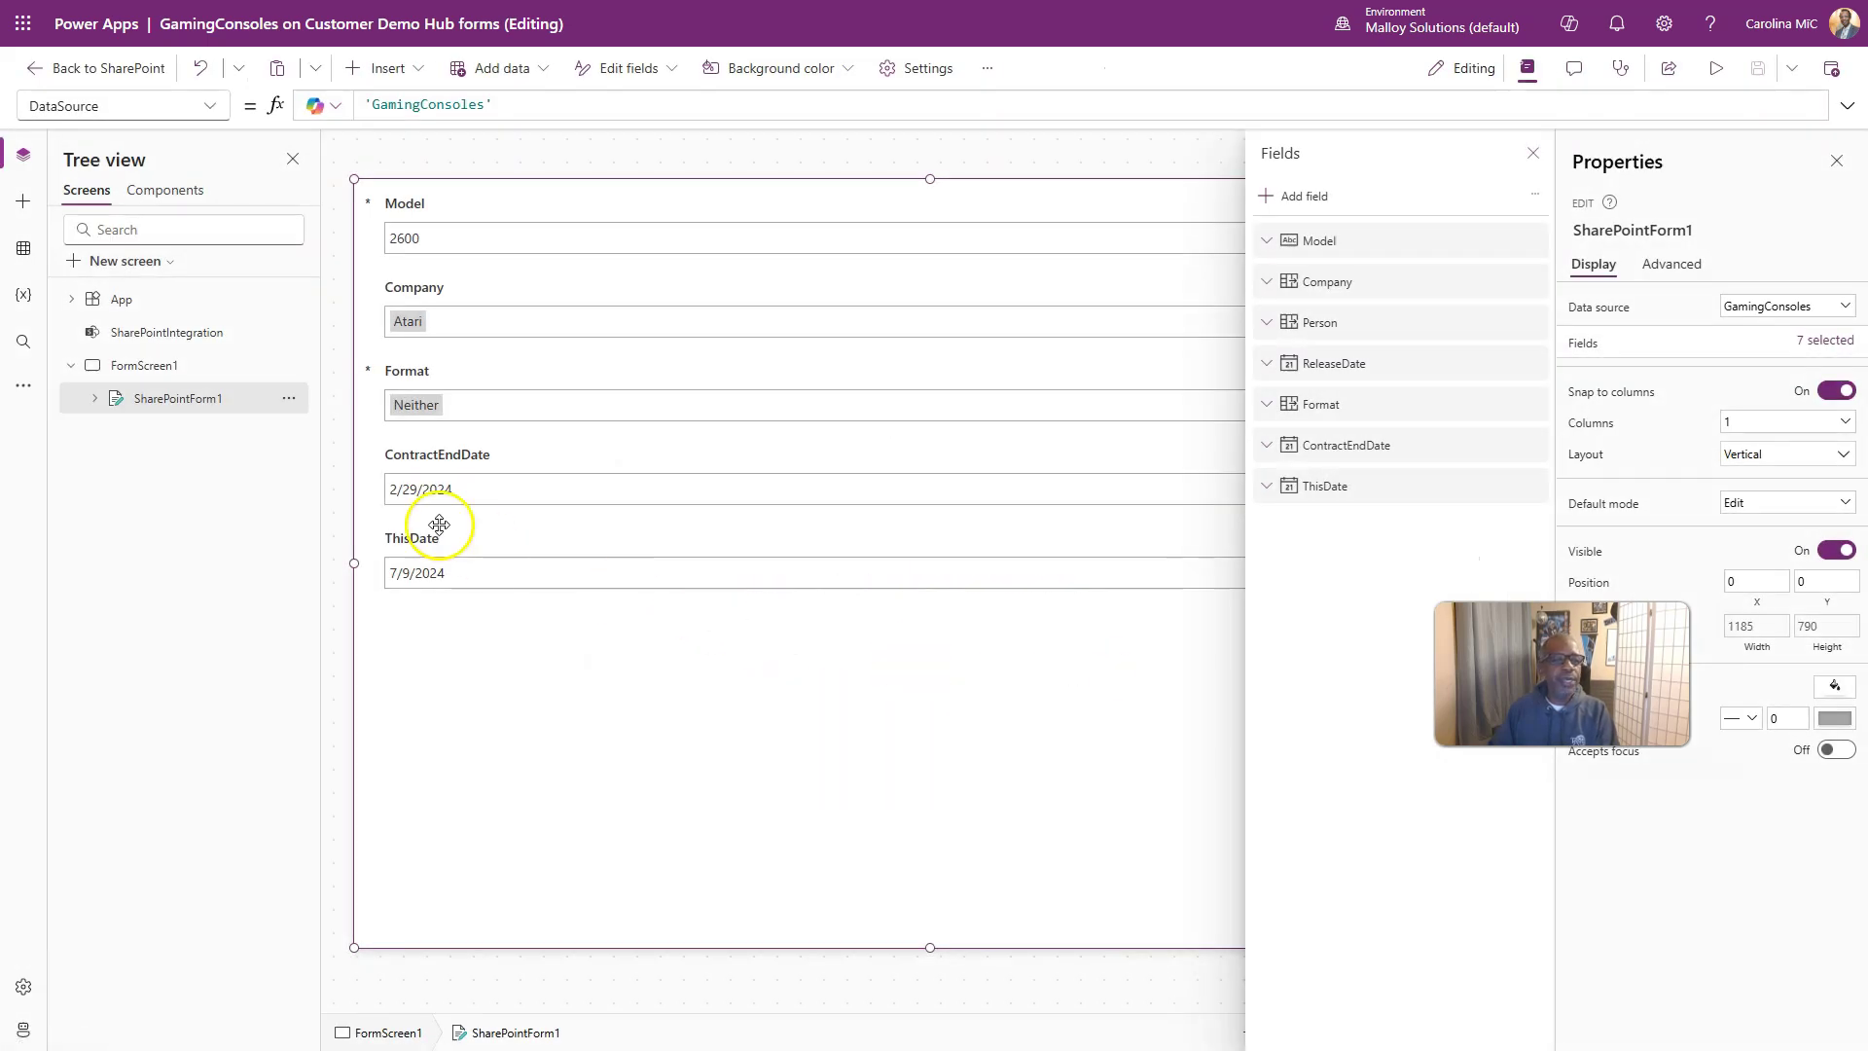
{"action": "left_click", "coordinate": [146, 398]}
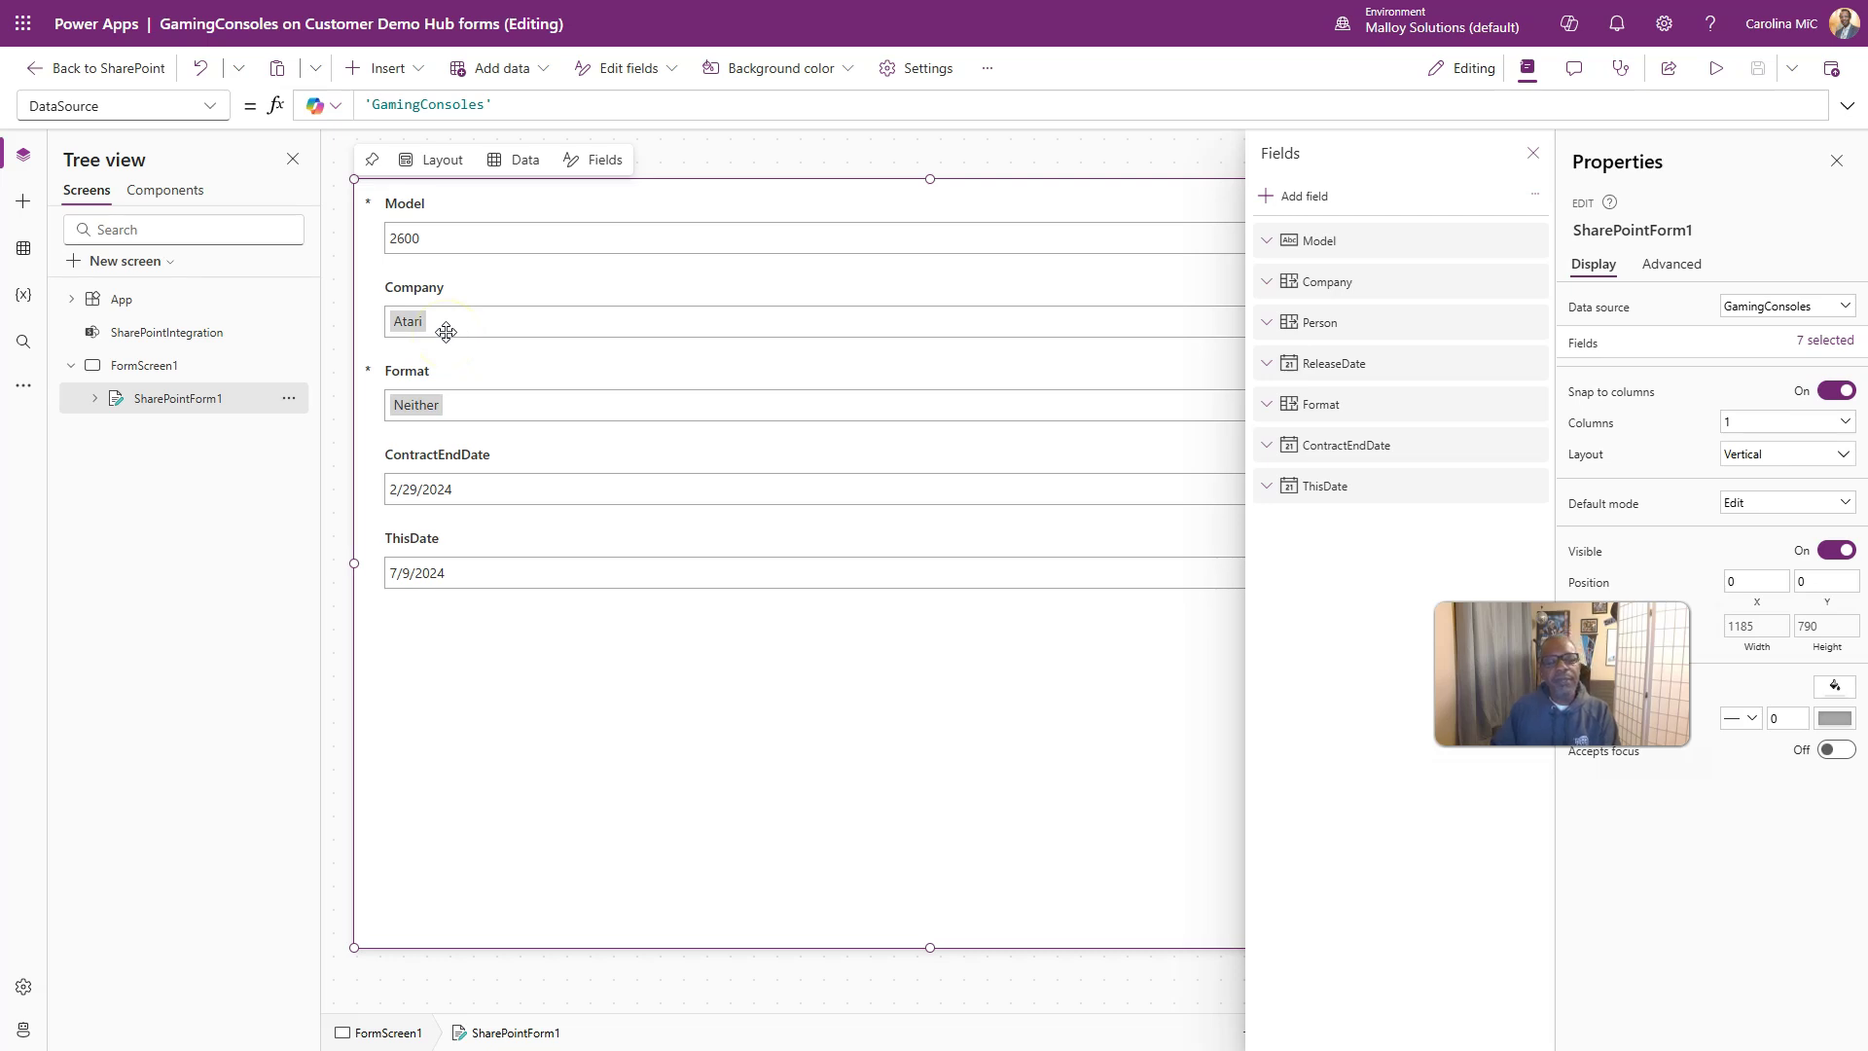
{"action": "left_click", "coordinate": [1532, 154]}
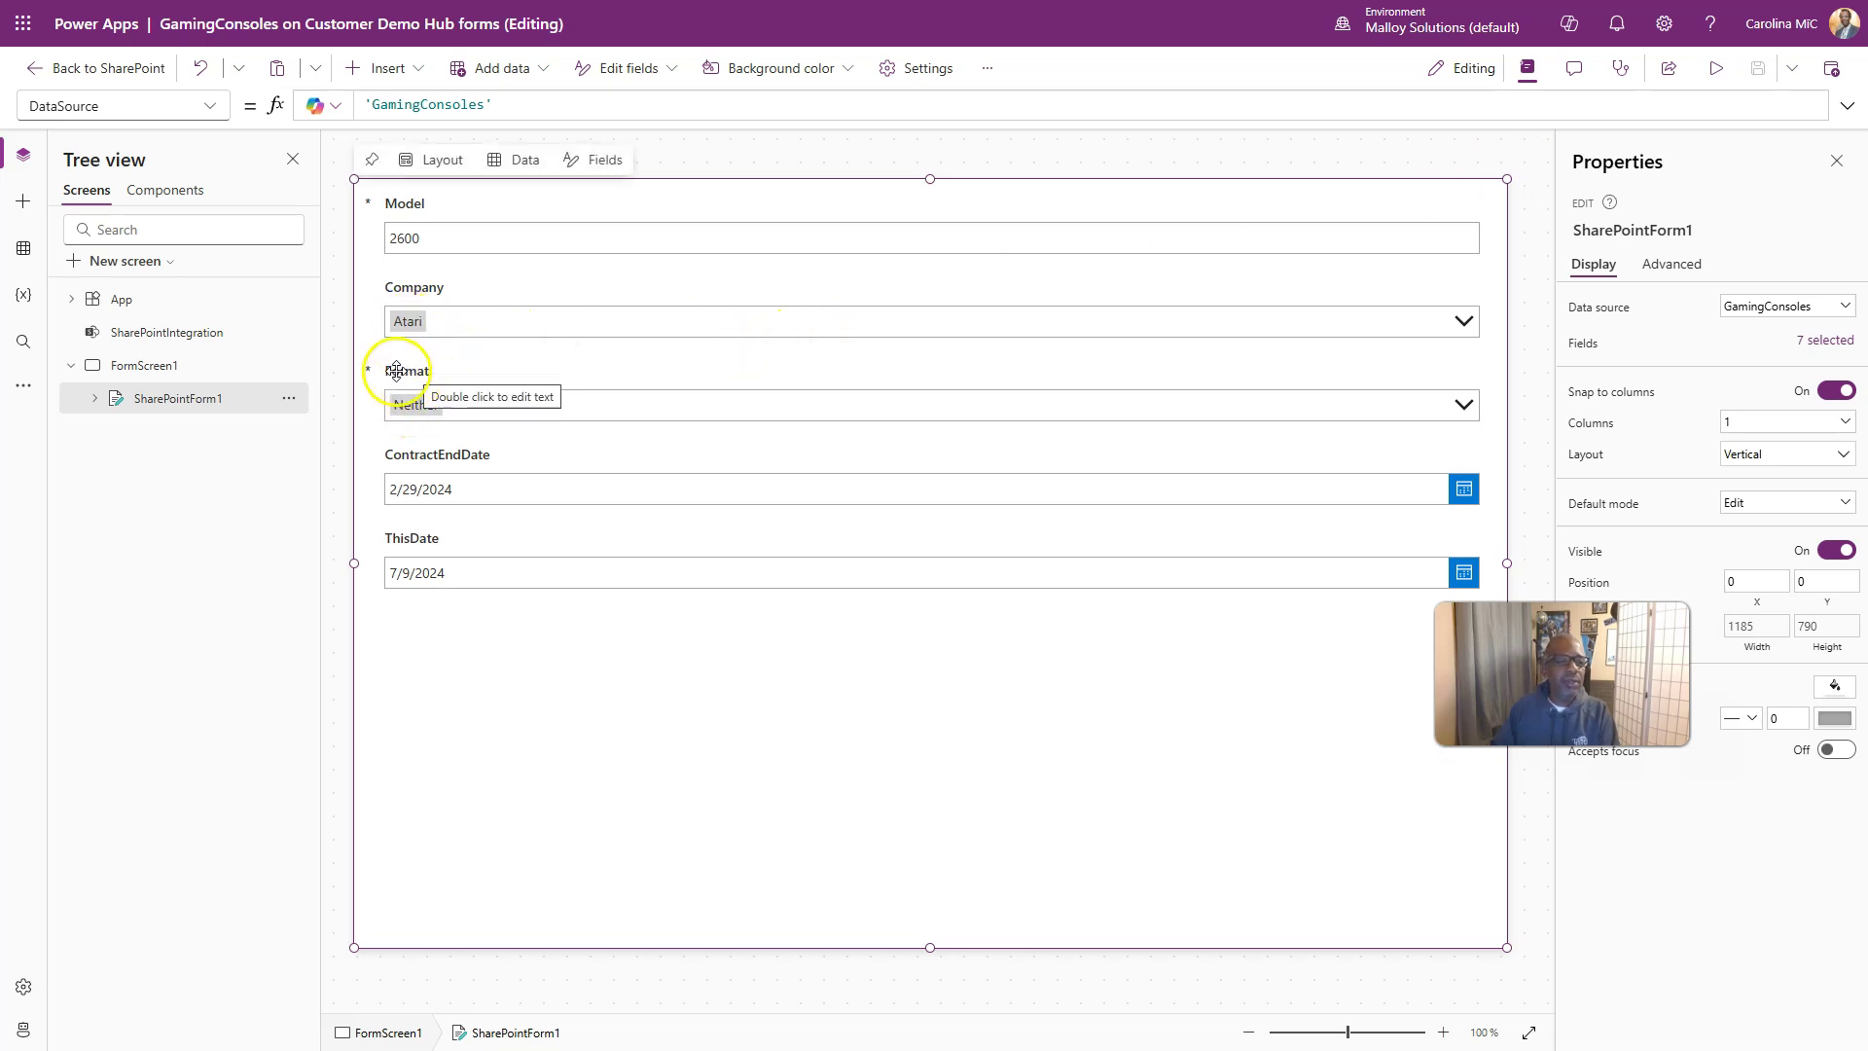
Replace the Visible formula of the Person data card with true.
{"action": "left_click", "coordinate": [98, 398]}
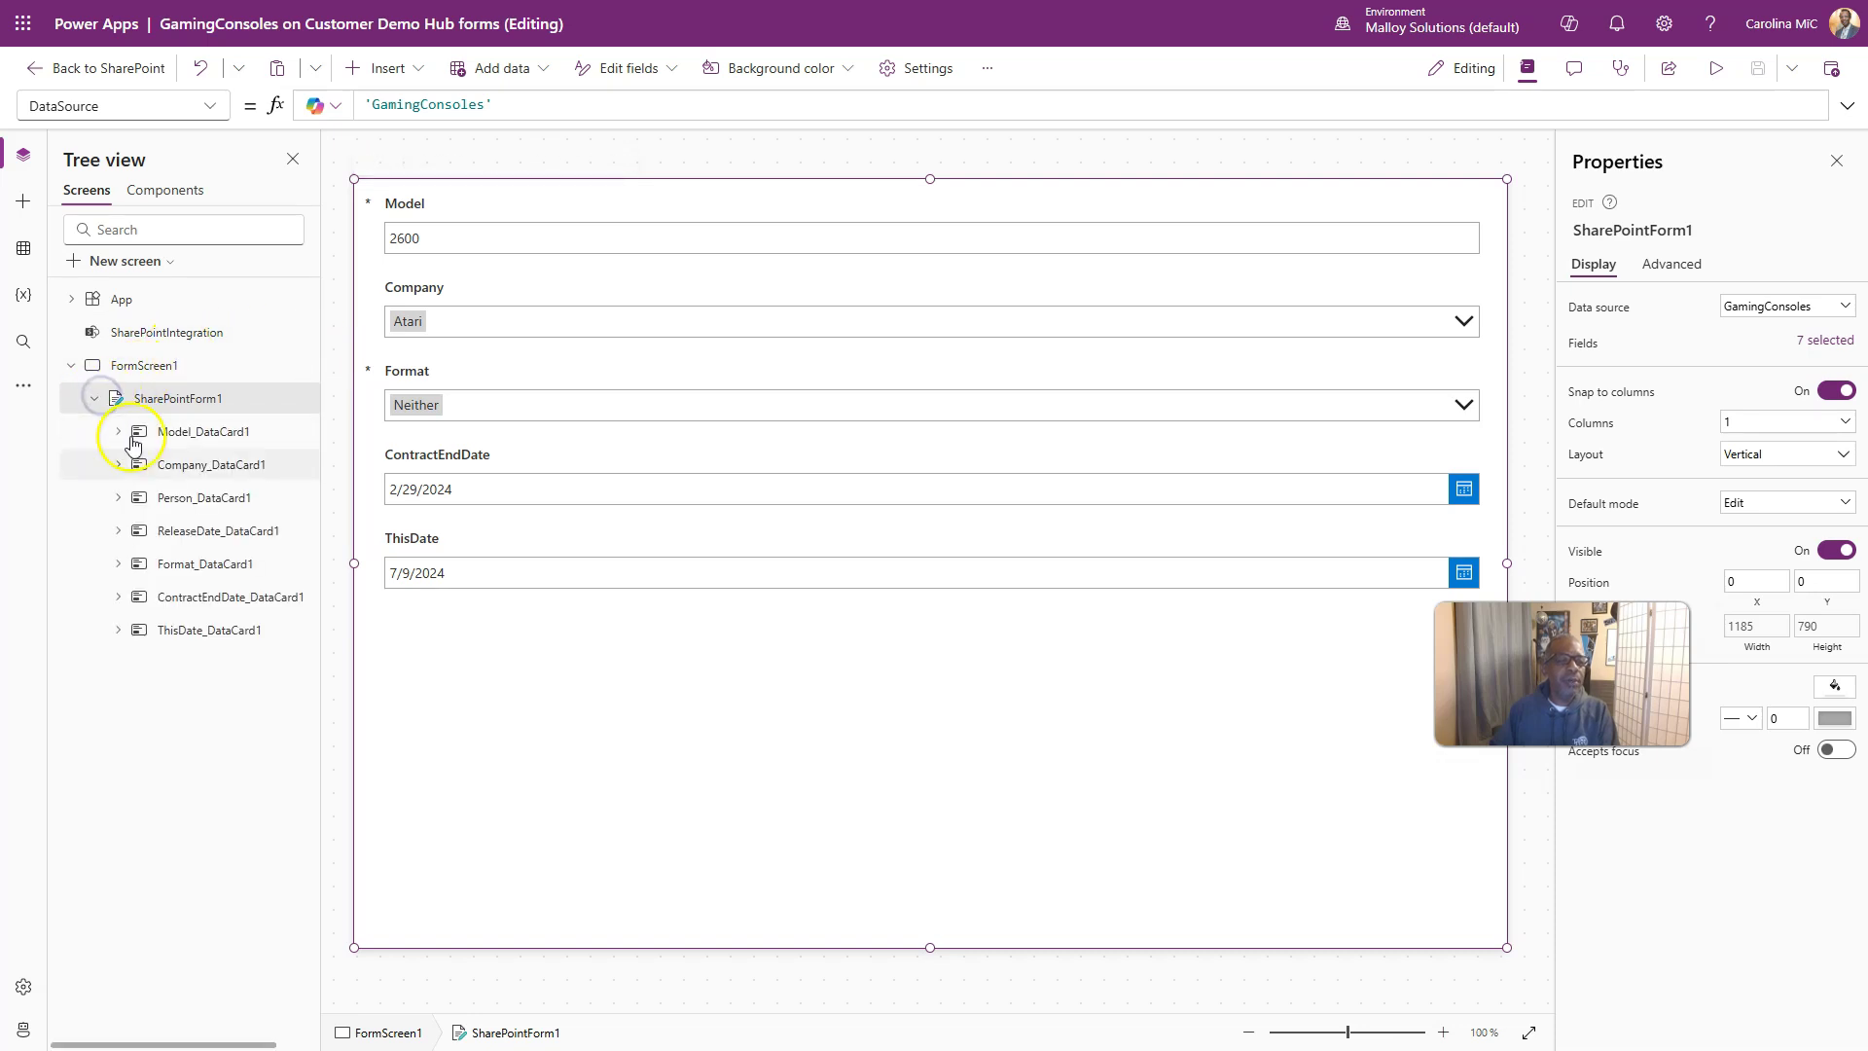
{"action": "left_click", "coordinate": [187, 497]}
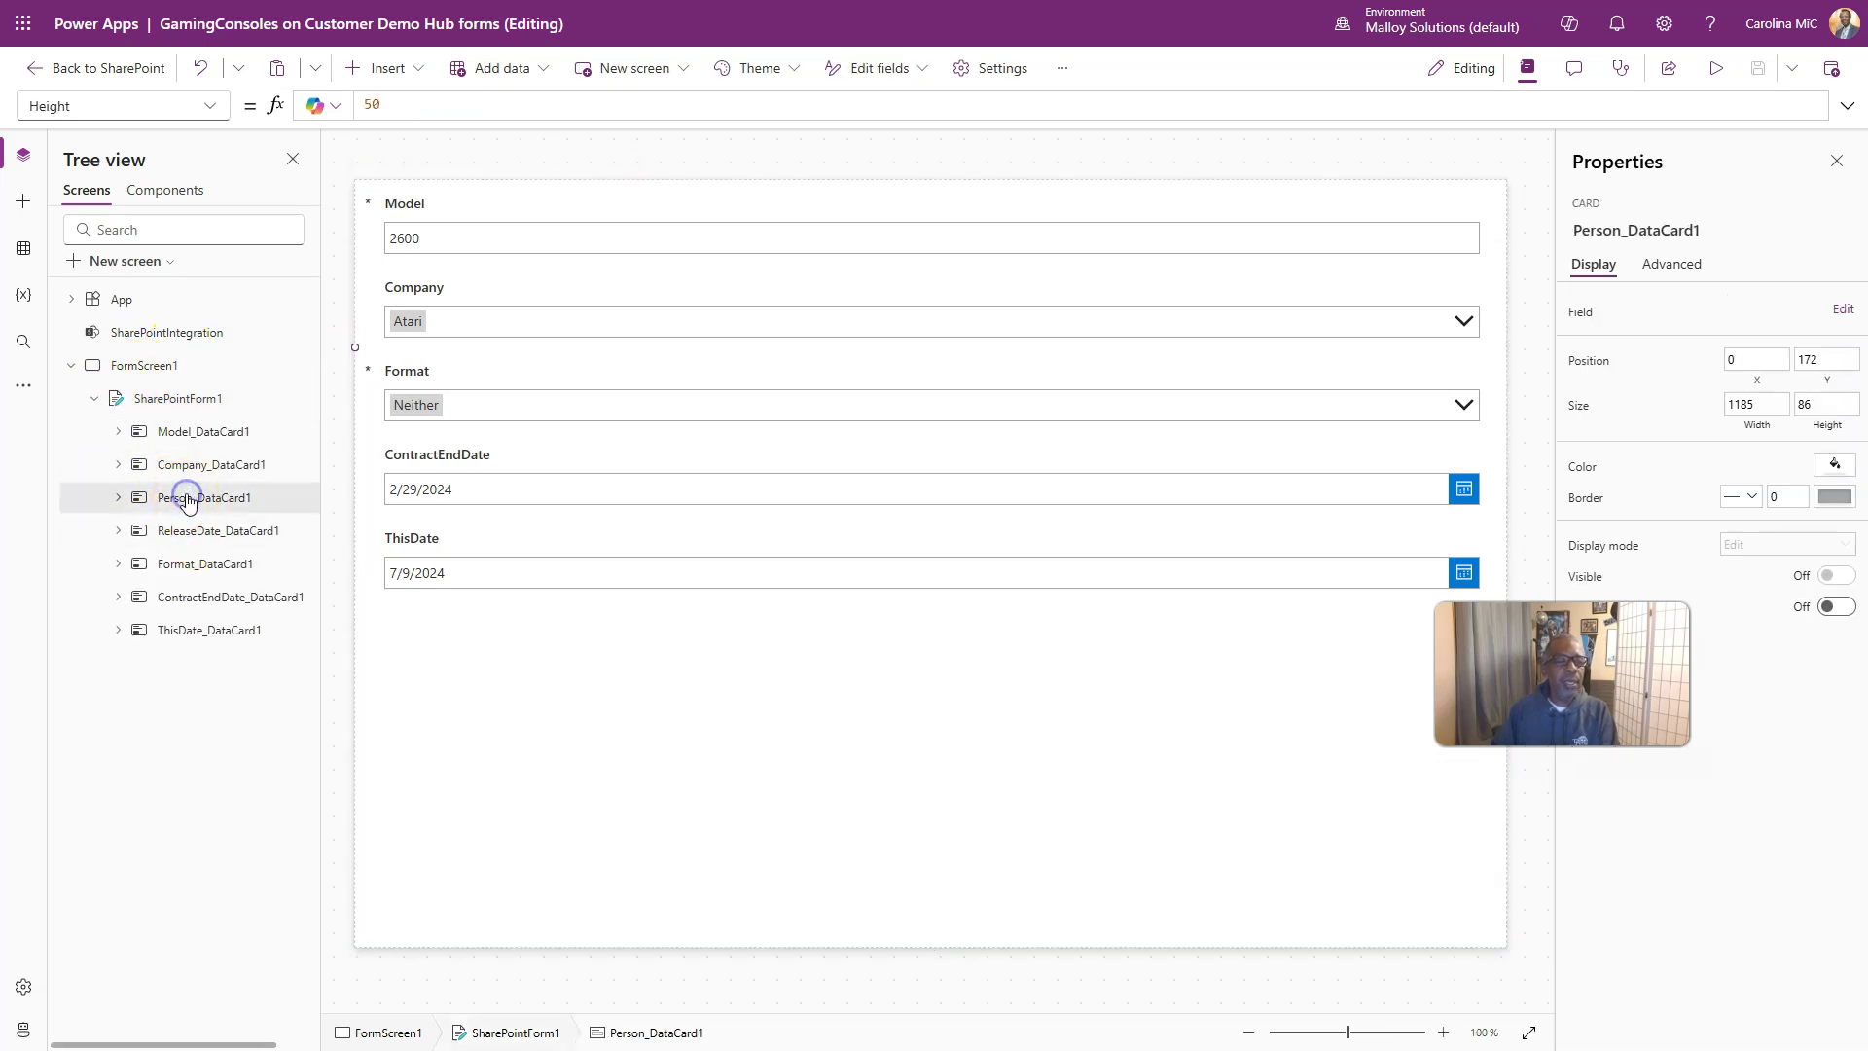
{"action": "left_click", "coordinate": [207, 105]}
{"action": "left_click", "coordinate": [68, 539]}
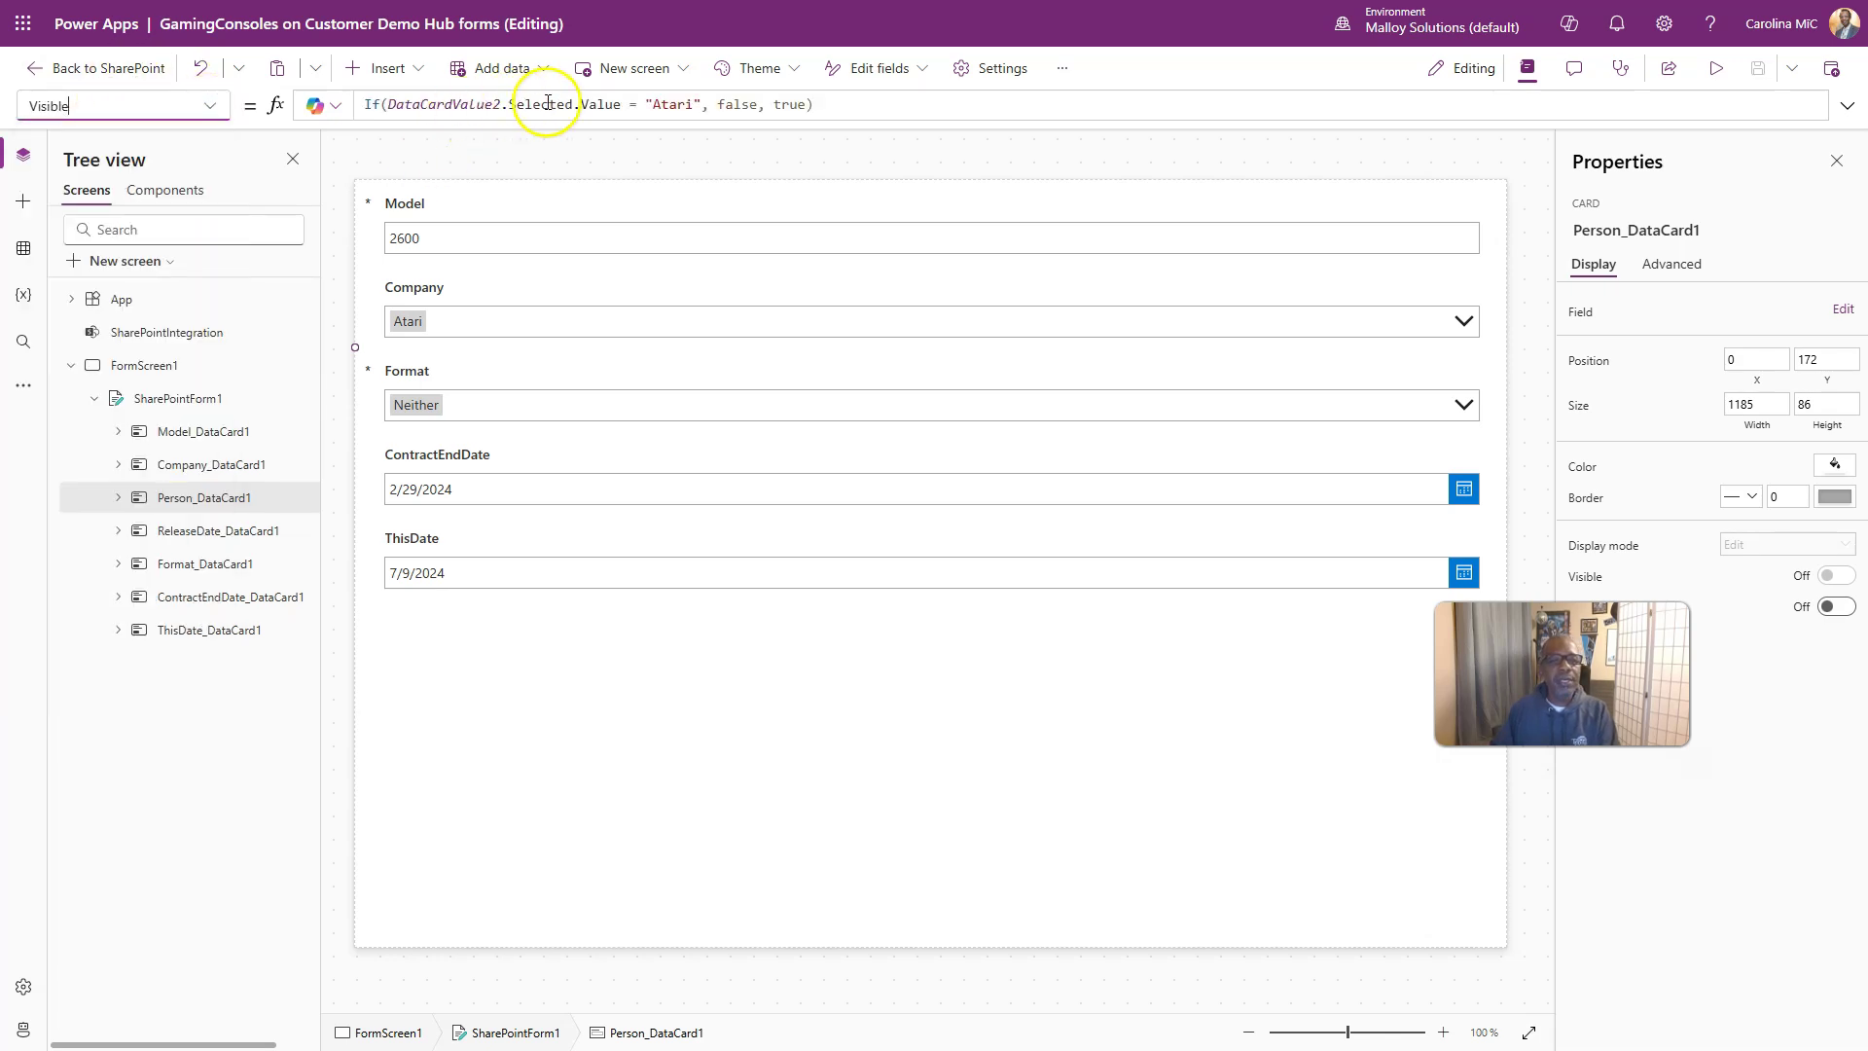
{"action": "left_click_drag", "start_coordinate": [837, 104], "coordinate": [348, 112]}
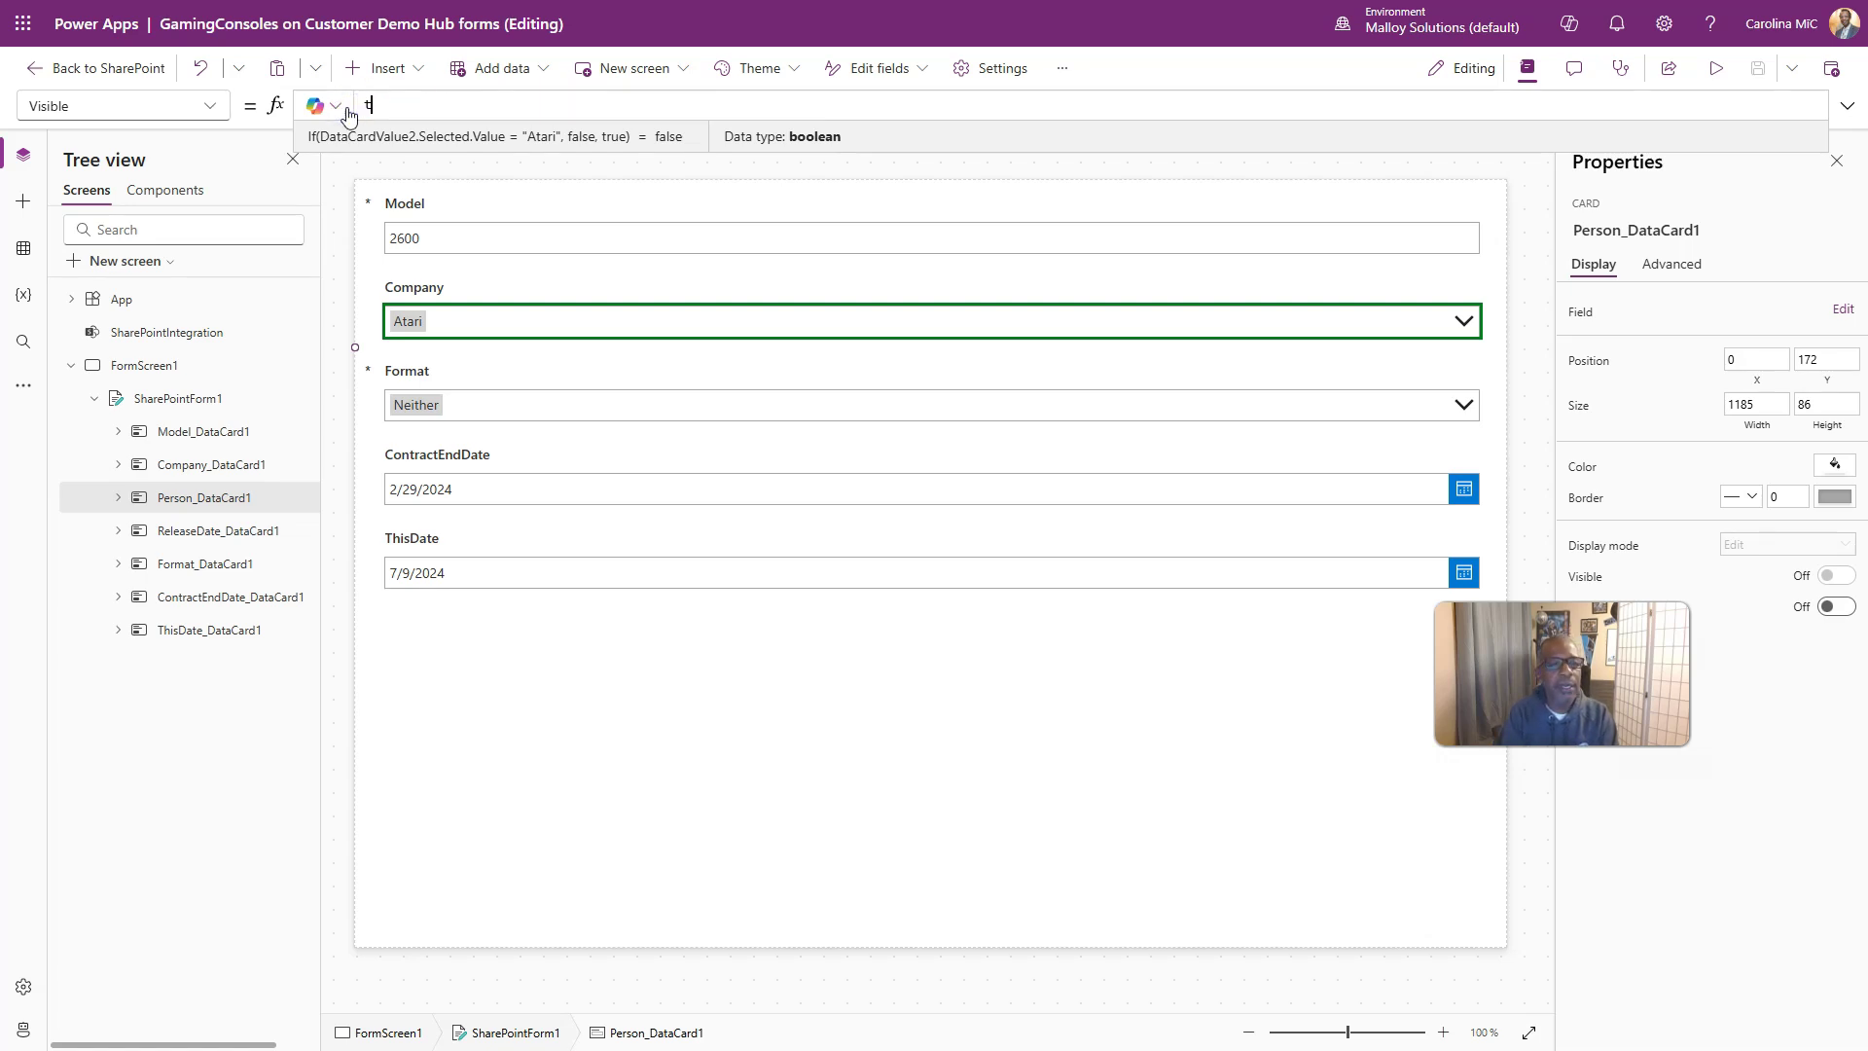
{"action": "type", "text": "tru"}
{"action": "key", "text": "Tab"}
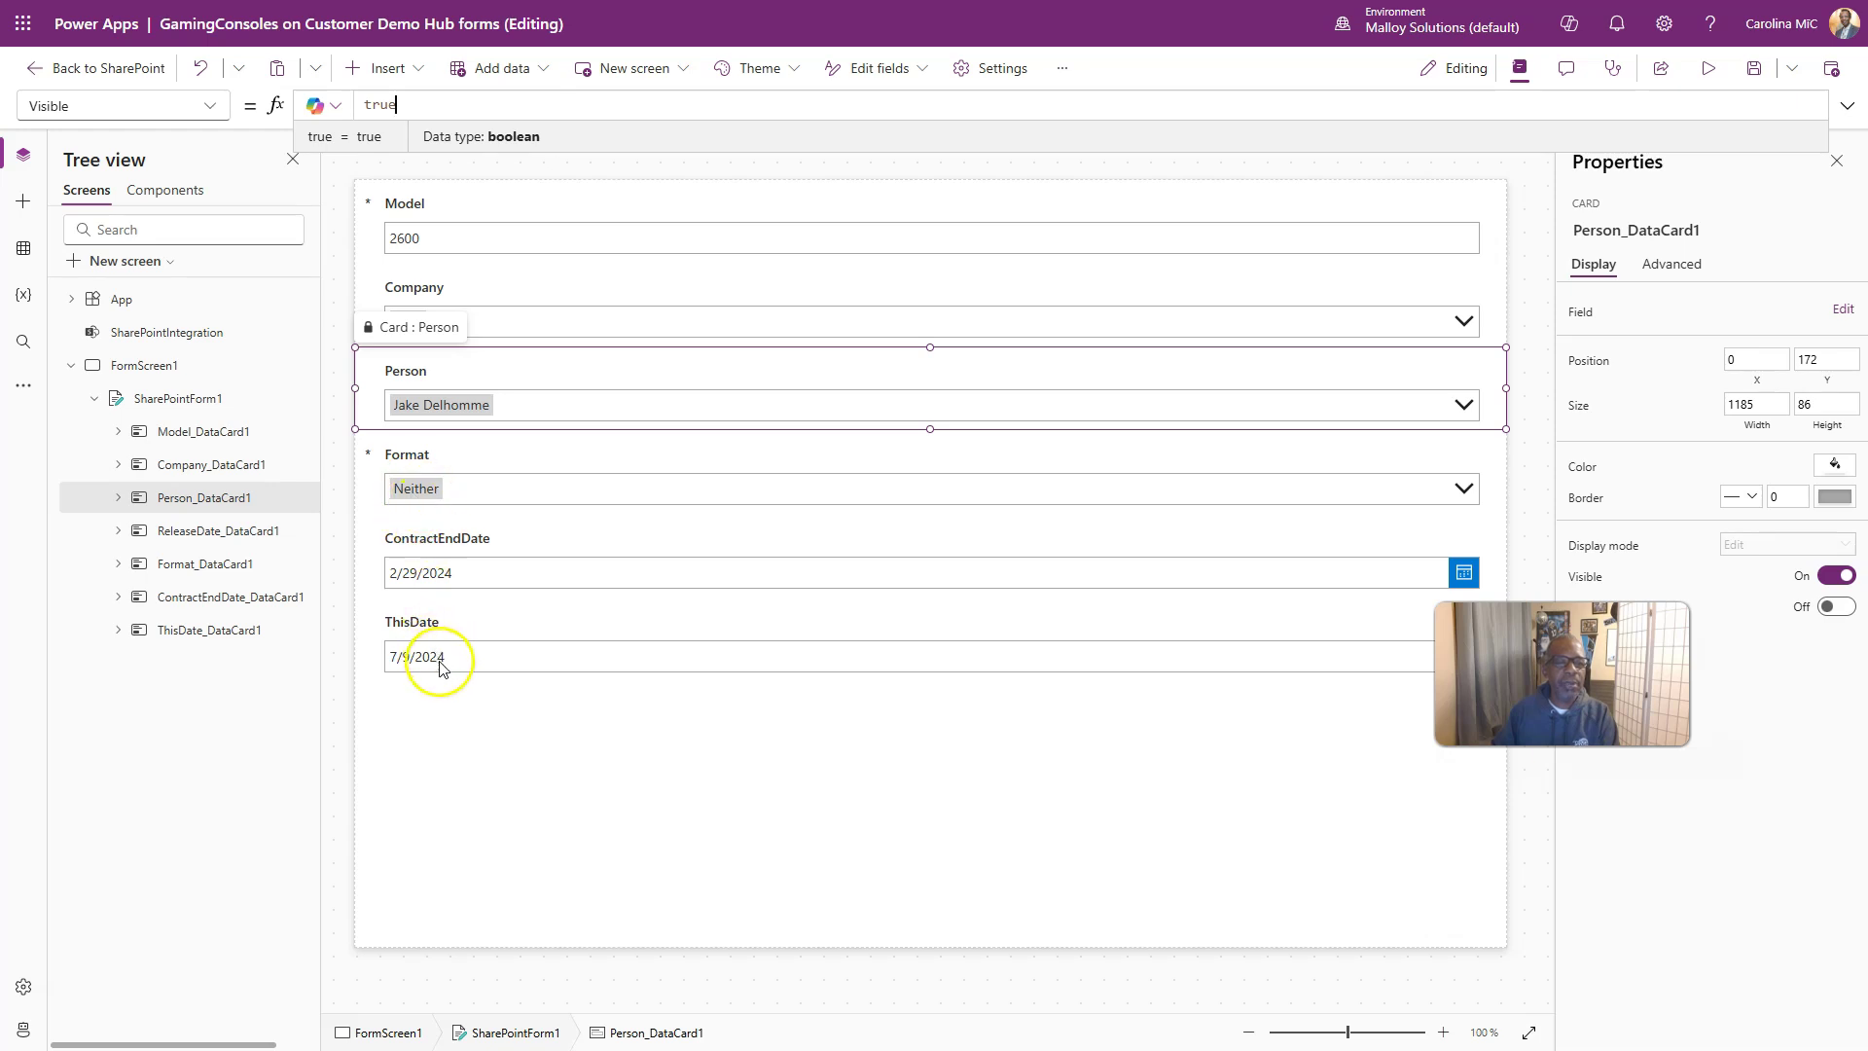
{"action": "left_click", "coordinate": [448, 705]}
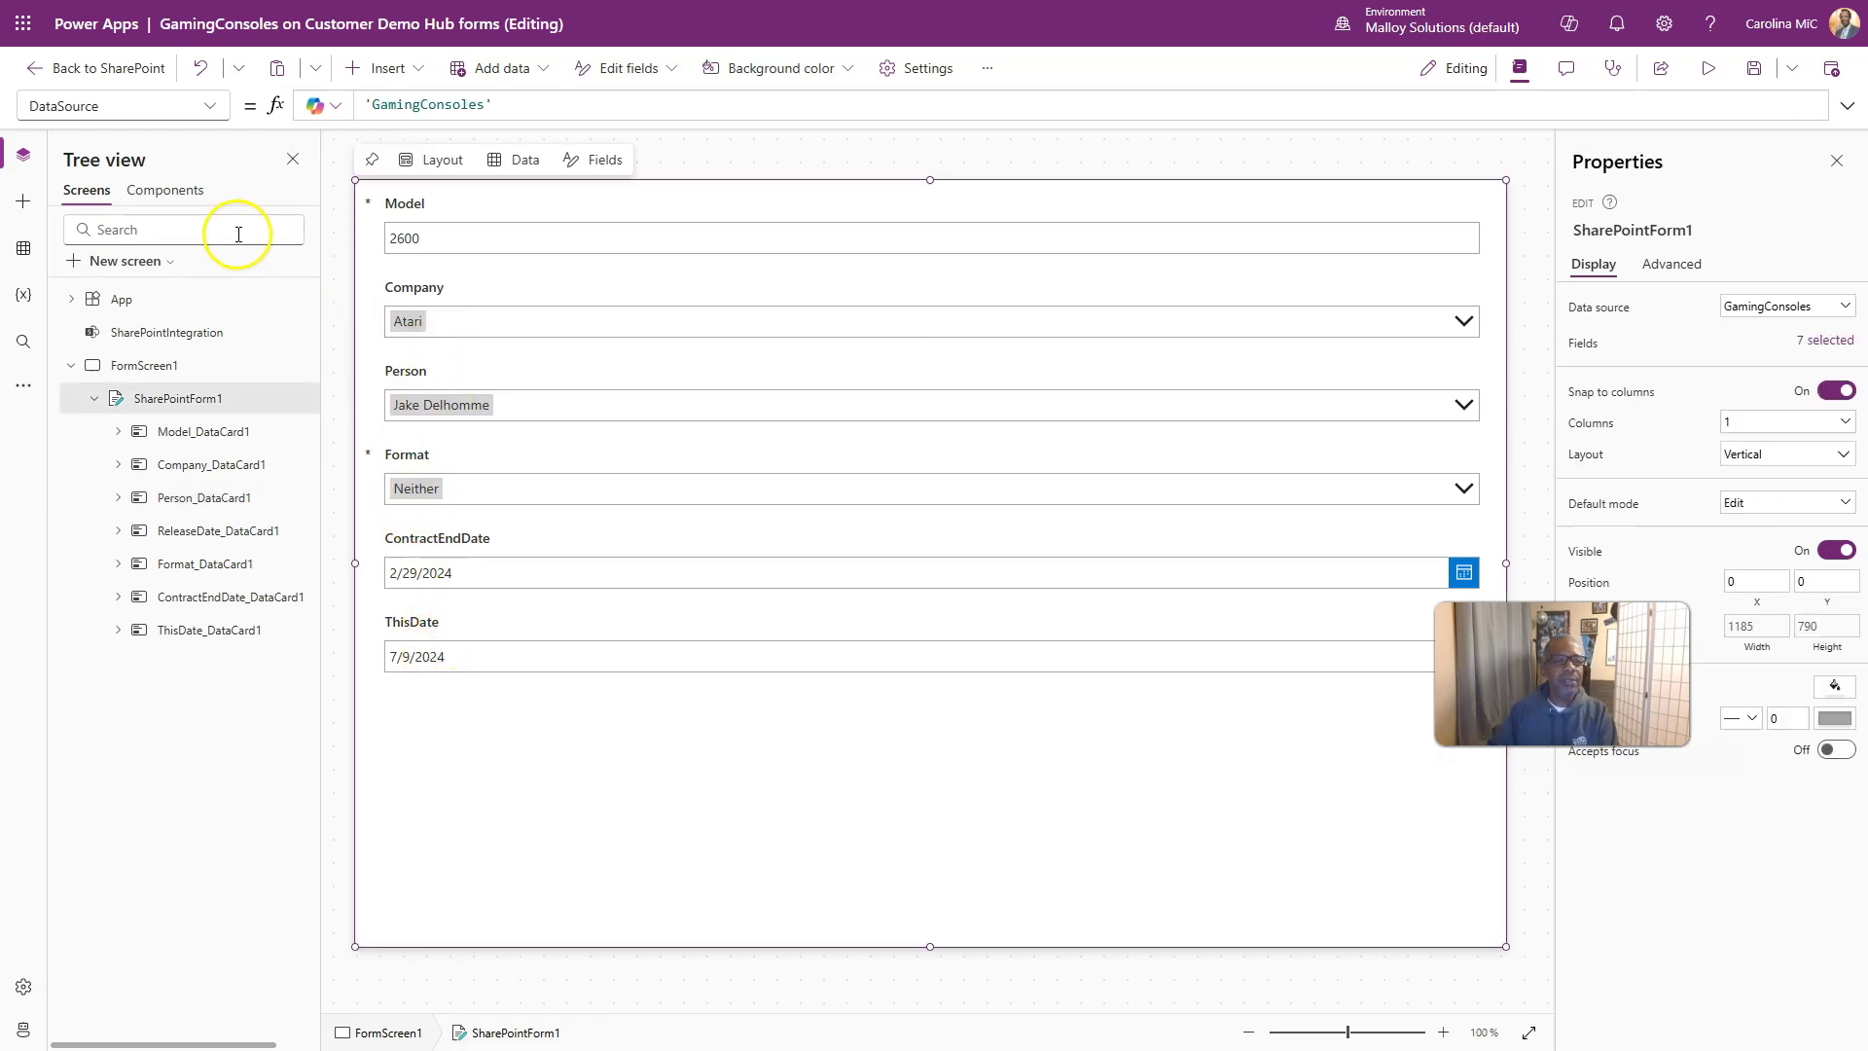
Review the Person card's Visible property and inspect the Company card's combo box to identify its control name.
{"action": "left_click", "coordinate": [177, 502]}
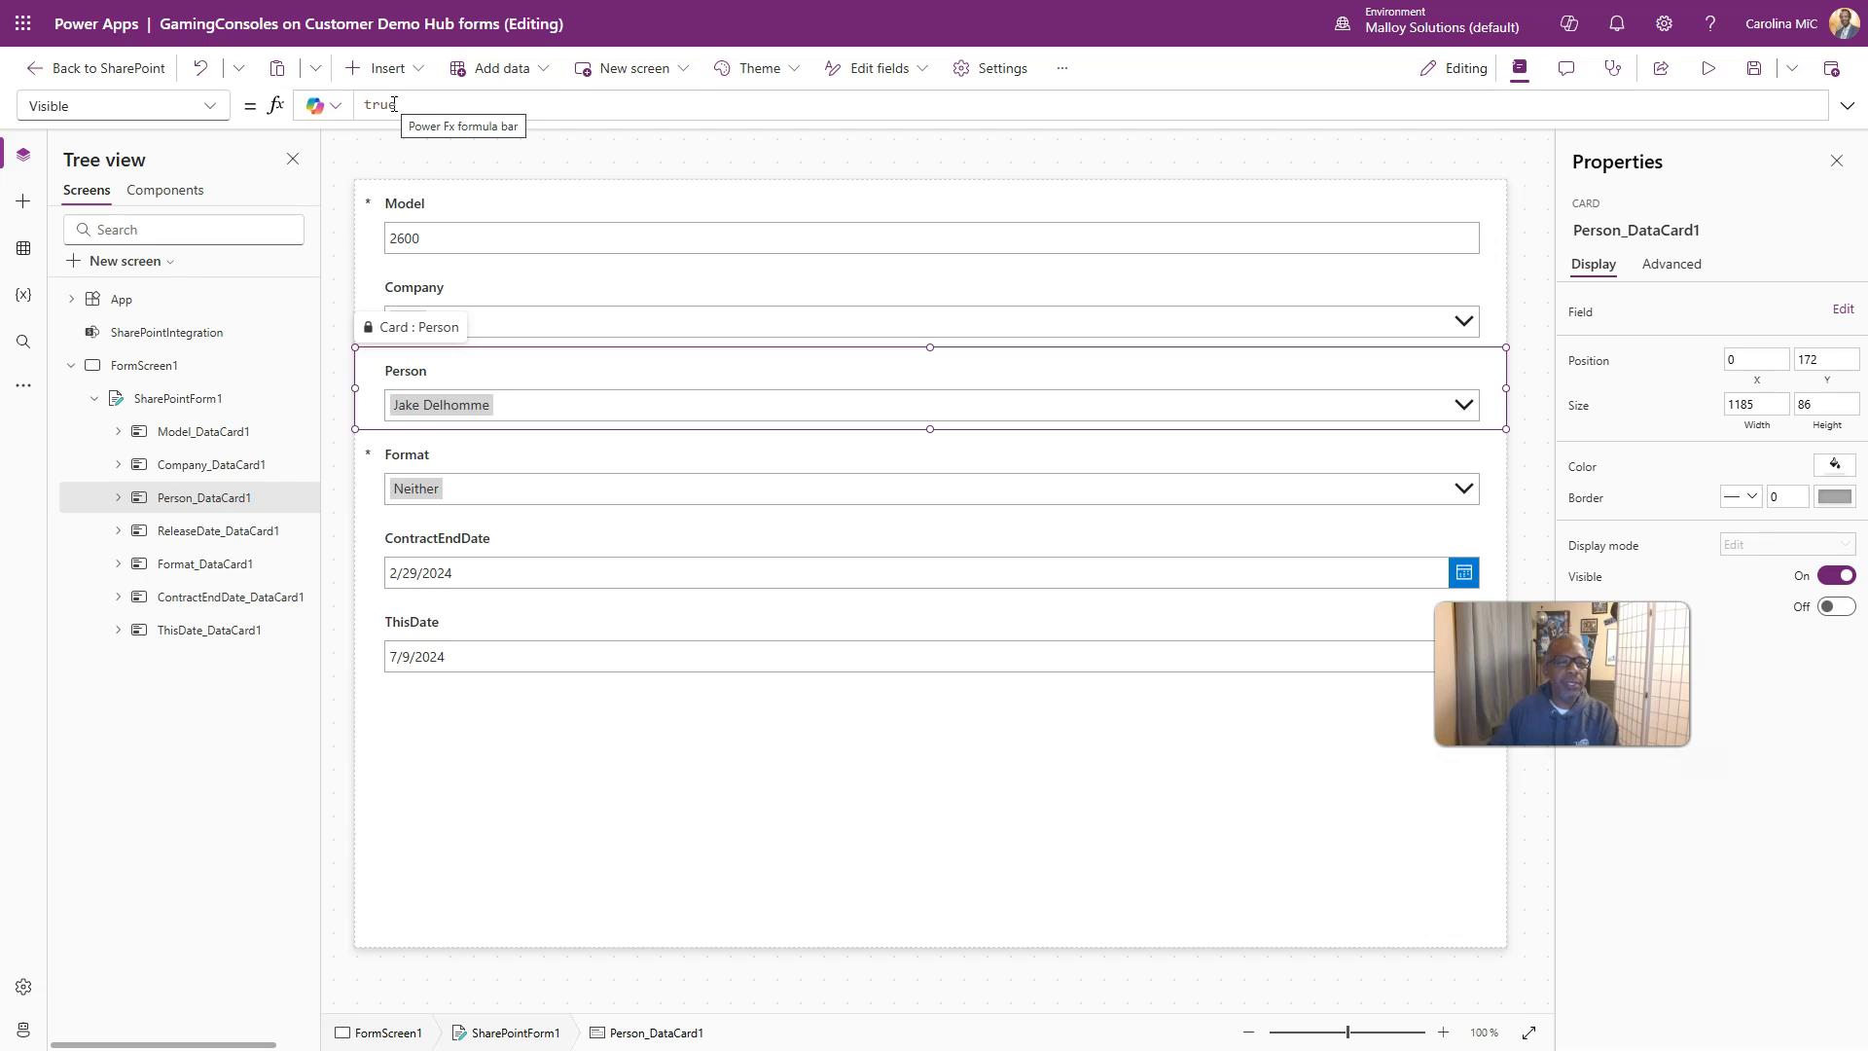
{"action": "left_click", "coordinate": [484, 276]}
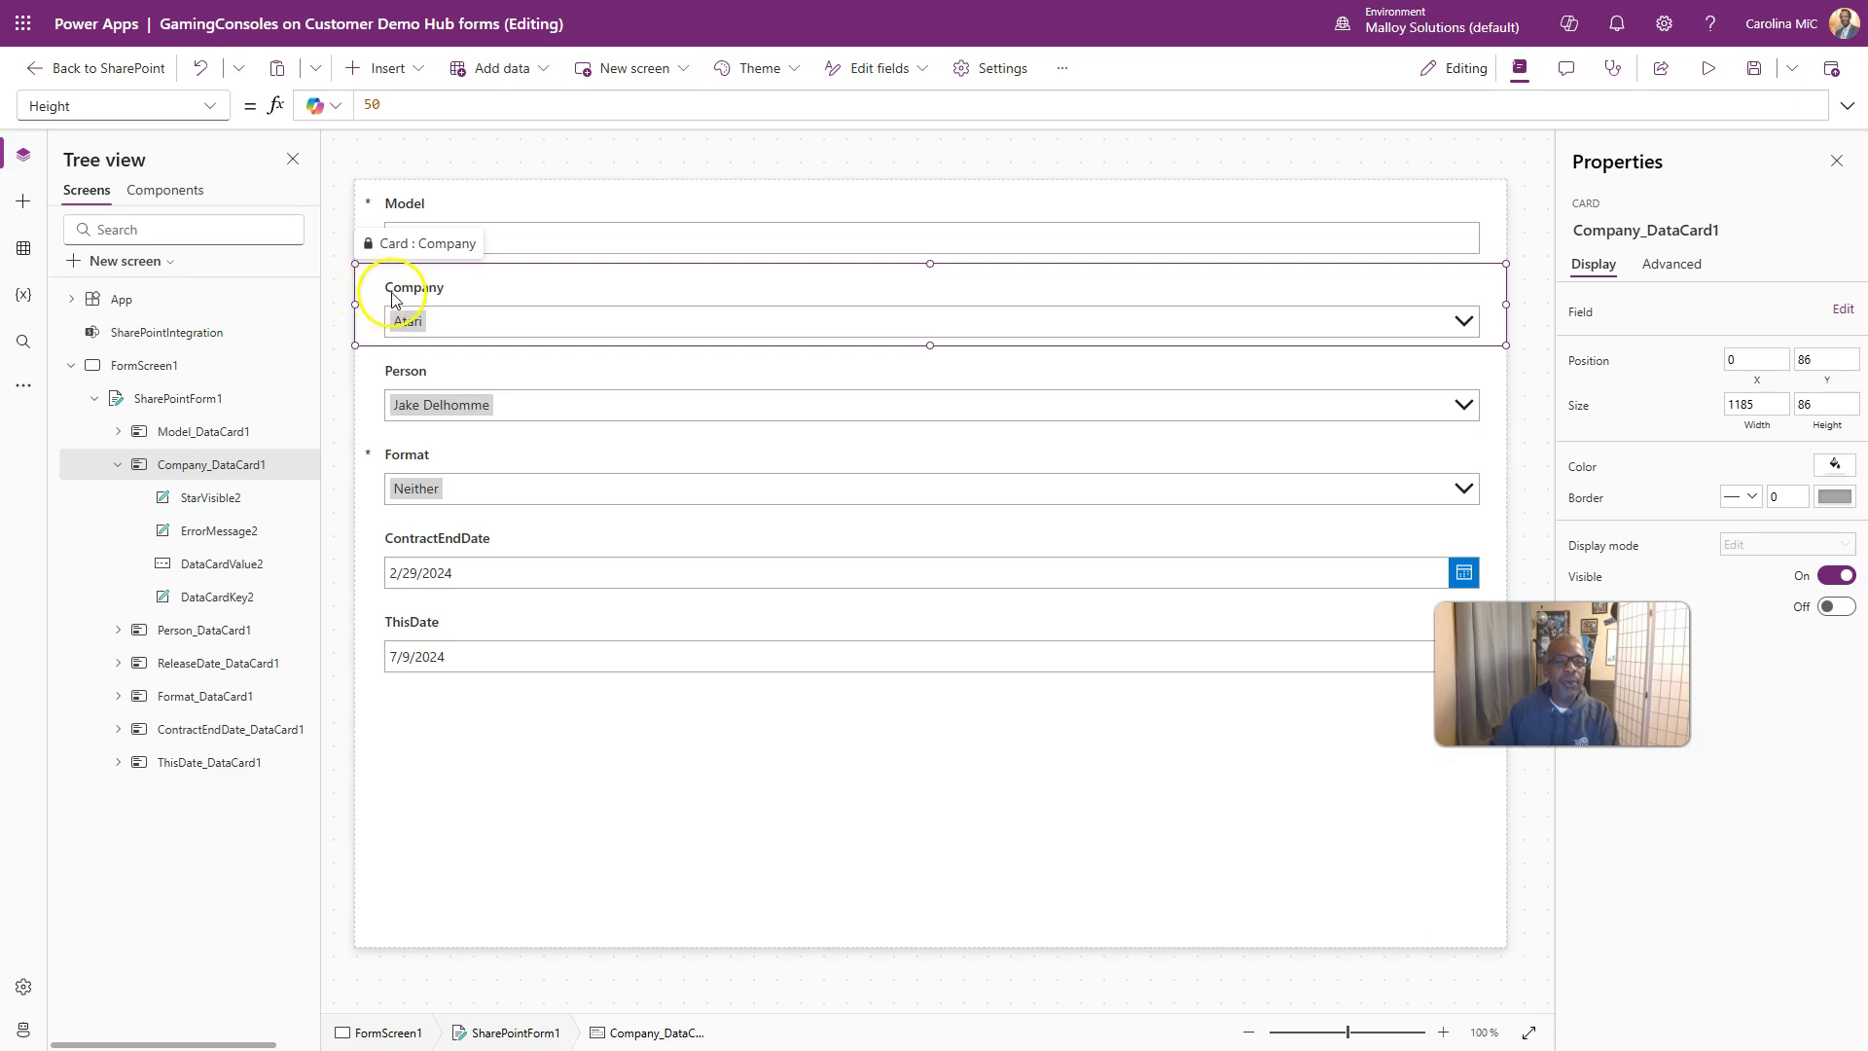
{"action": "left_click", "coordinate": [456, 322]}
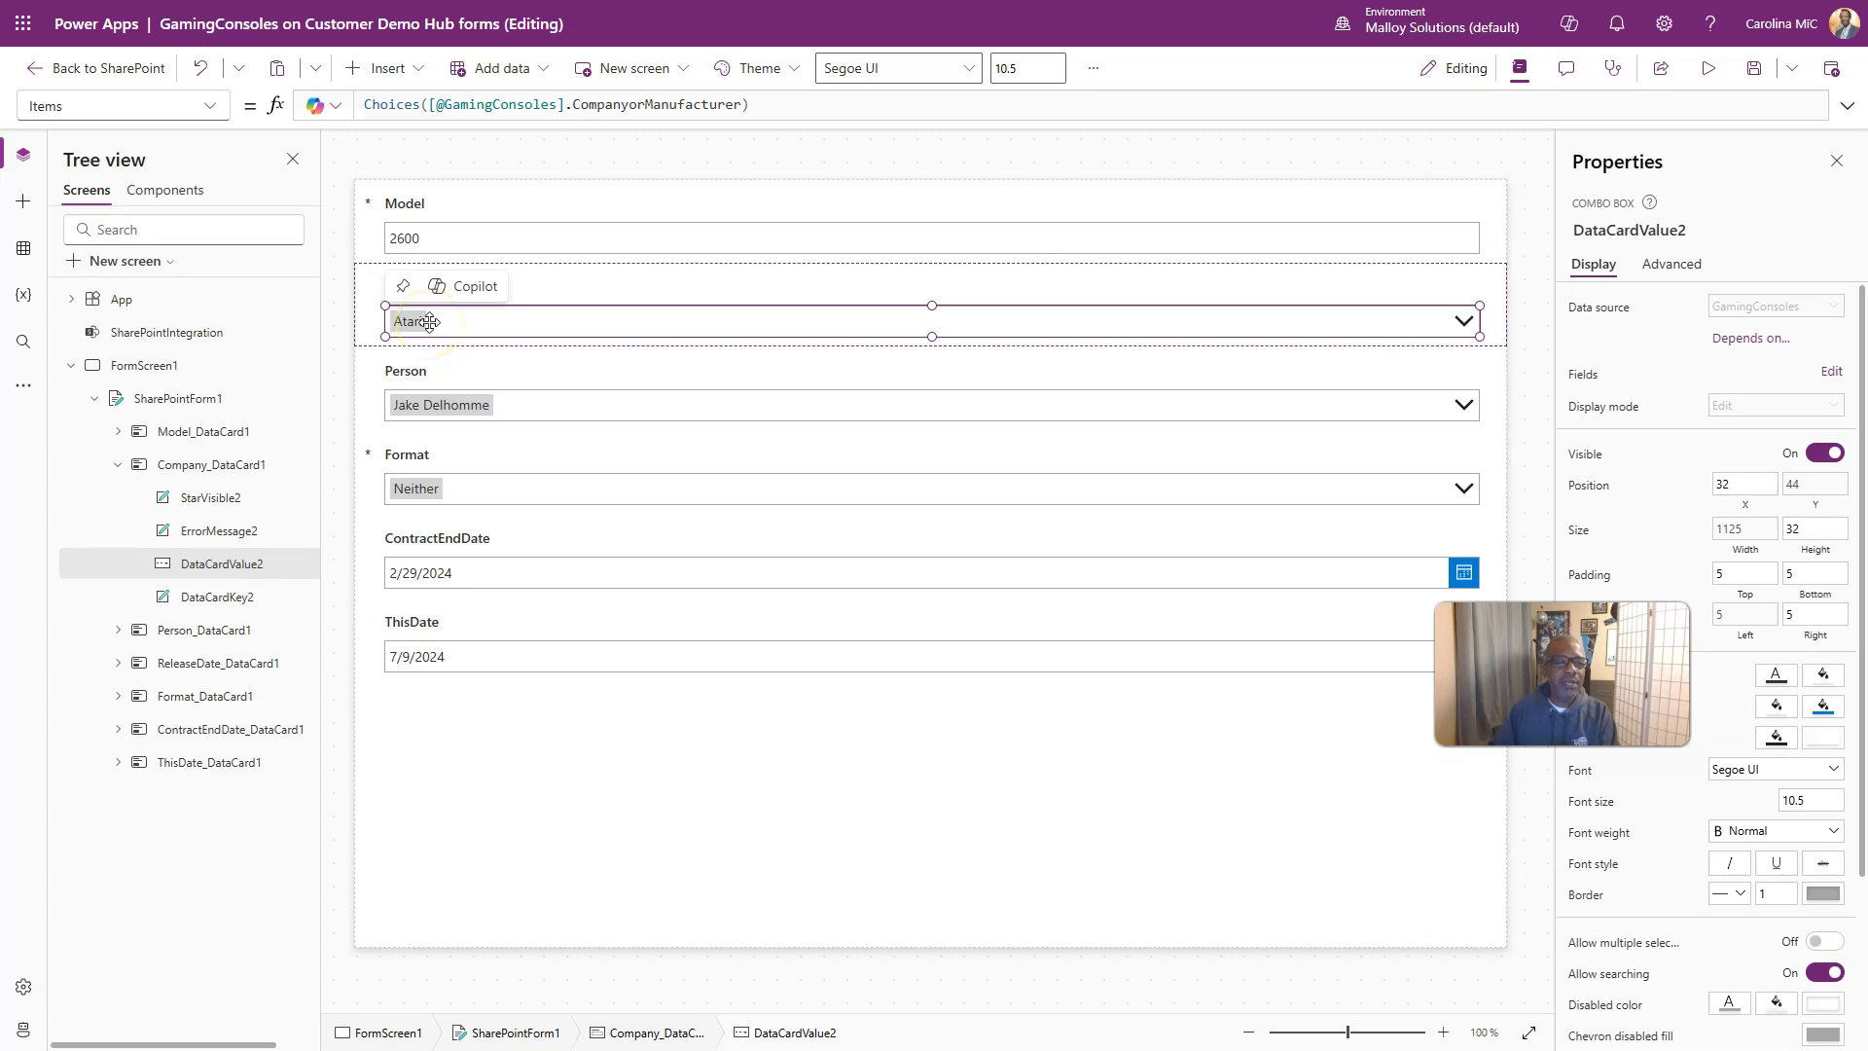
Set the Person card's Visible property to If(DataCardValue2 = "Atari", false, true).
{"action": "left_click", "coordinate": [466, 376]}
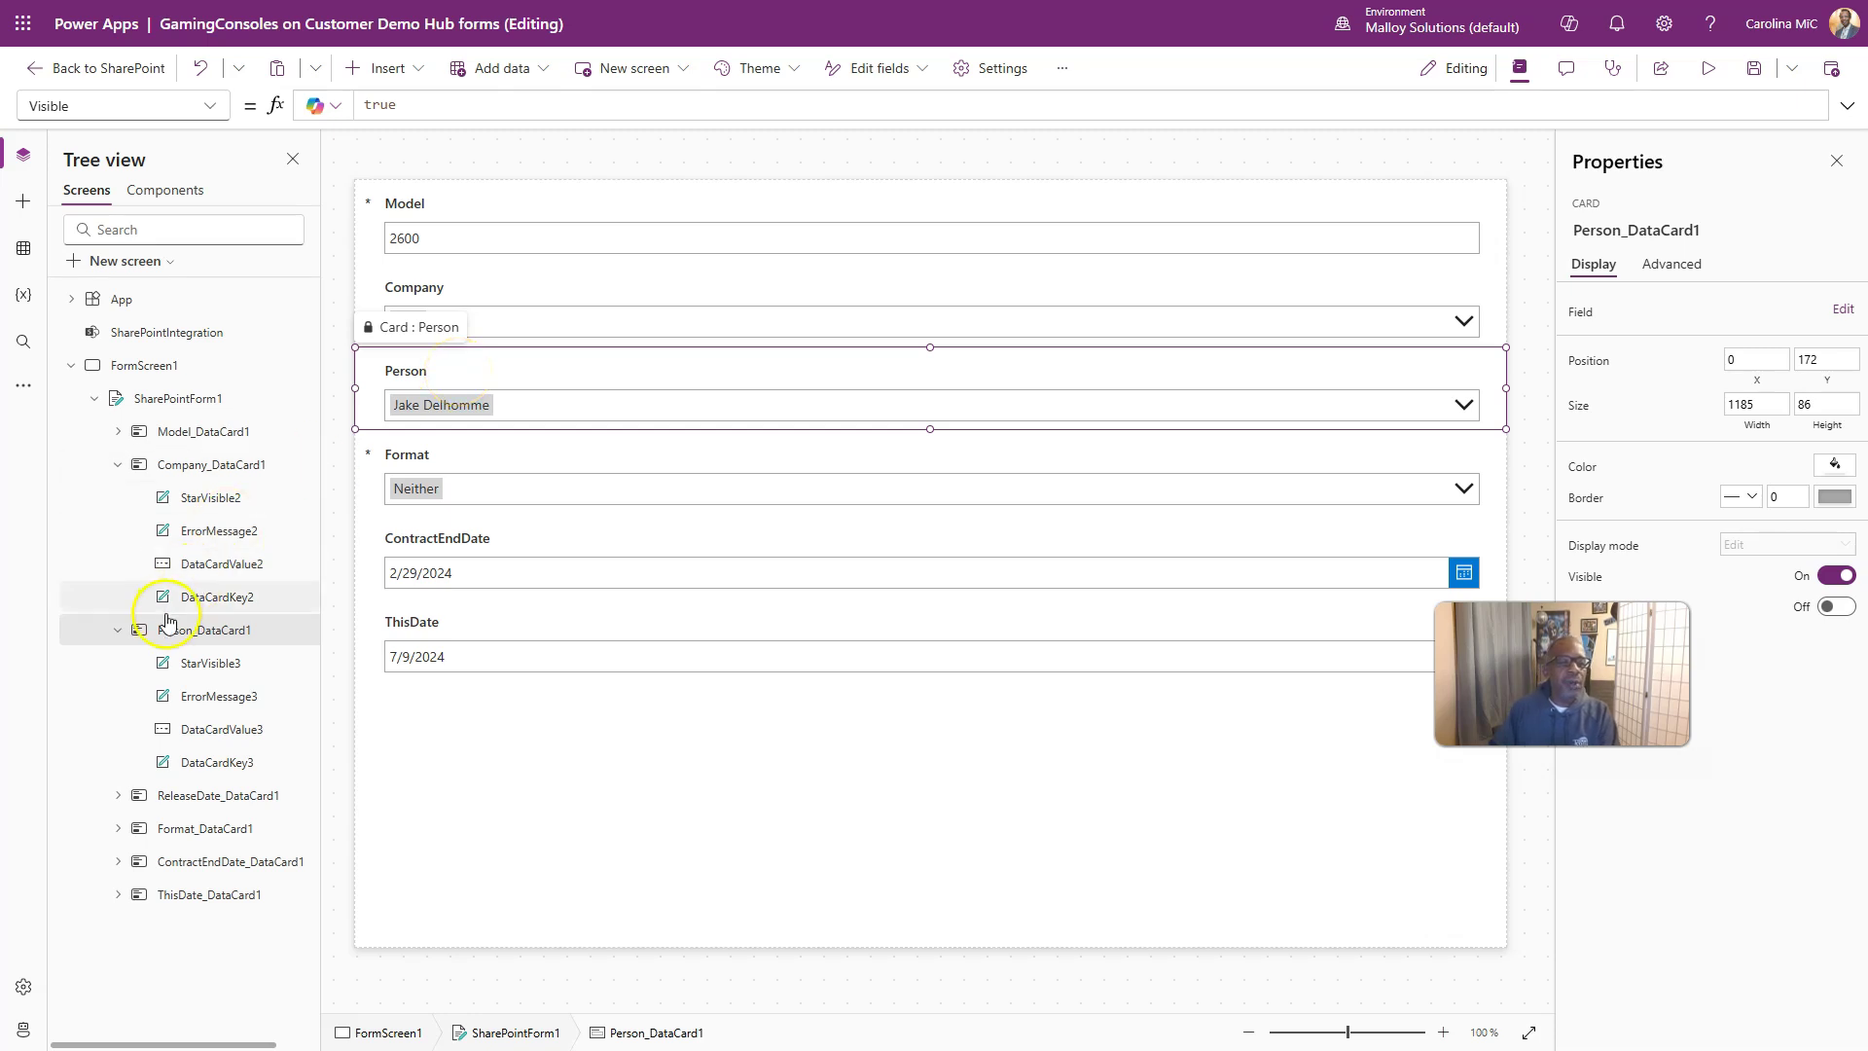
{"action": "left_click", "coordinate": [407, 103]}
{"action": "type", "text": "i"}
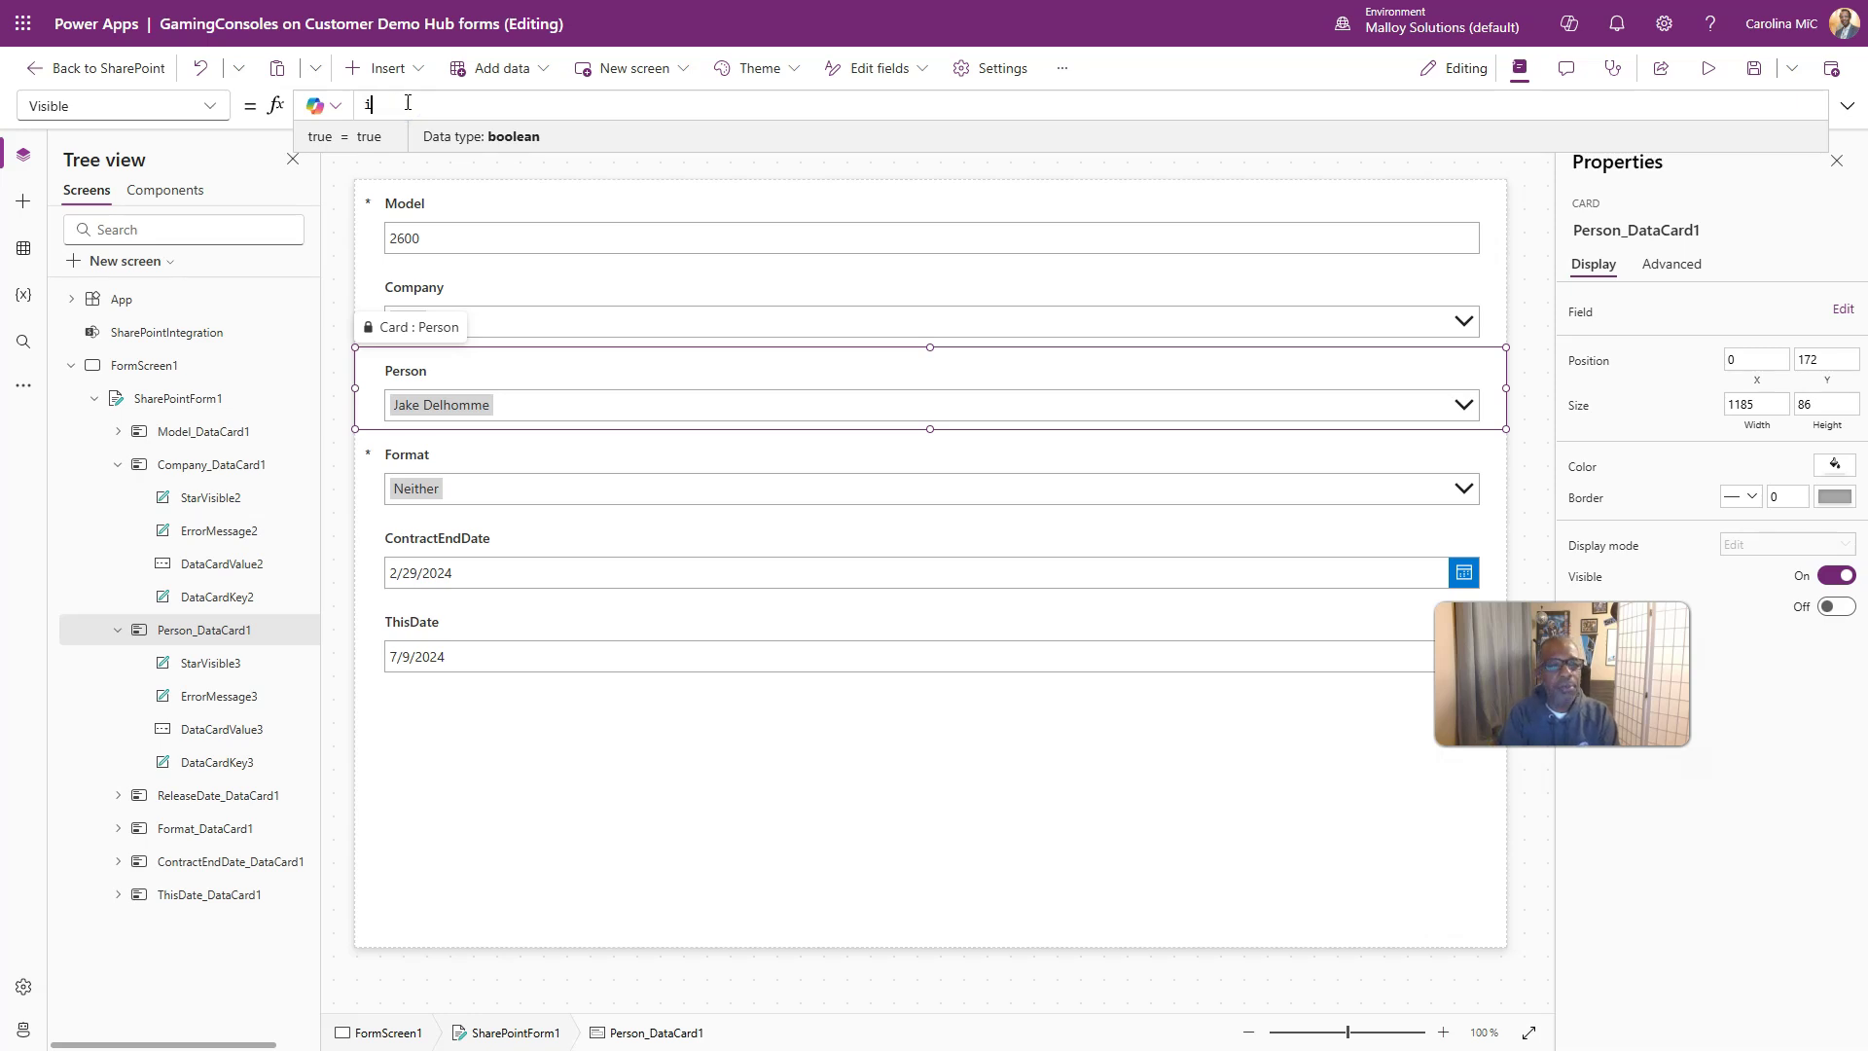
{"action": "type", "text": "f"}
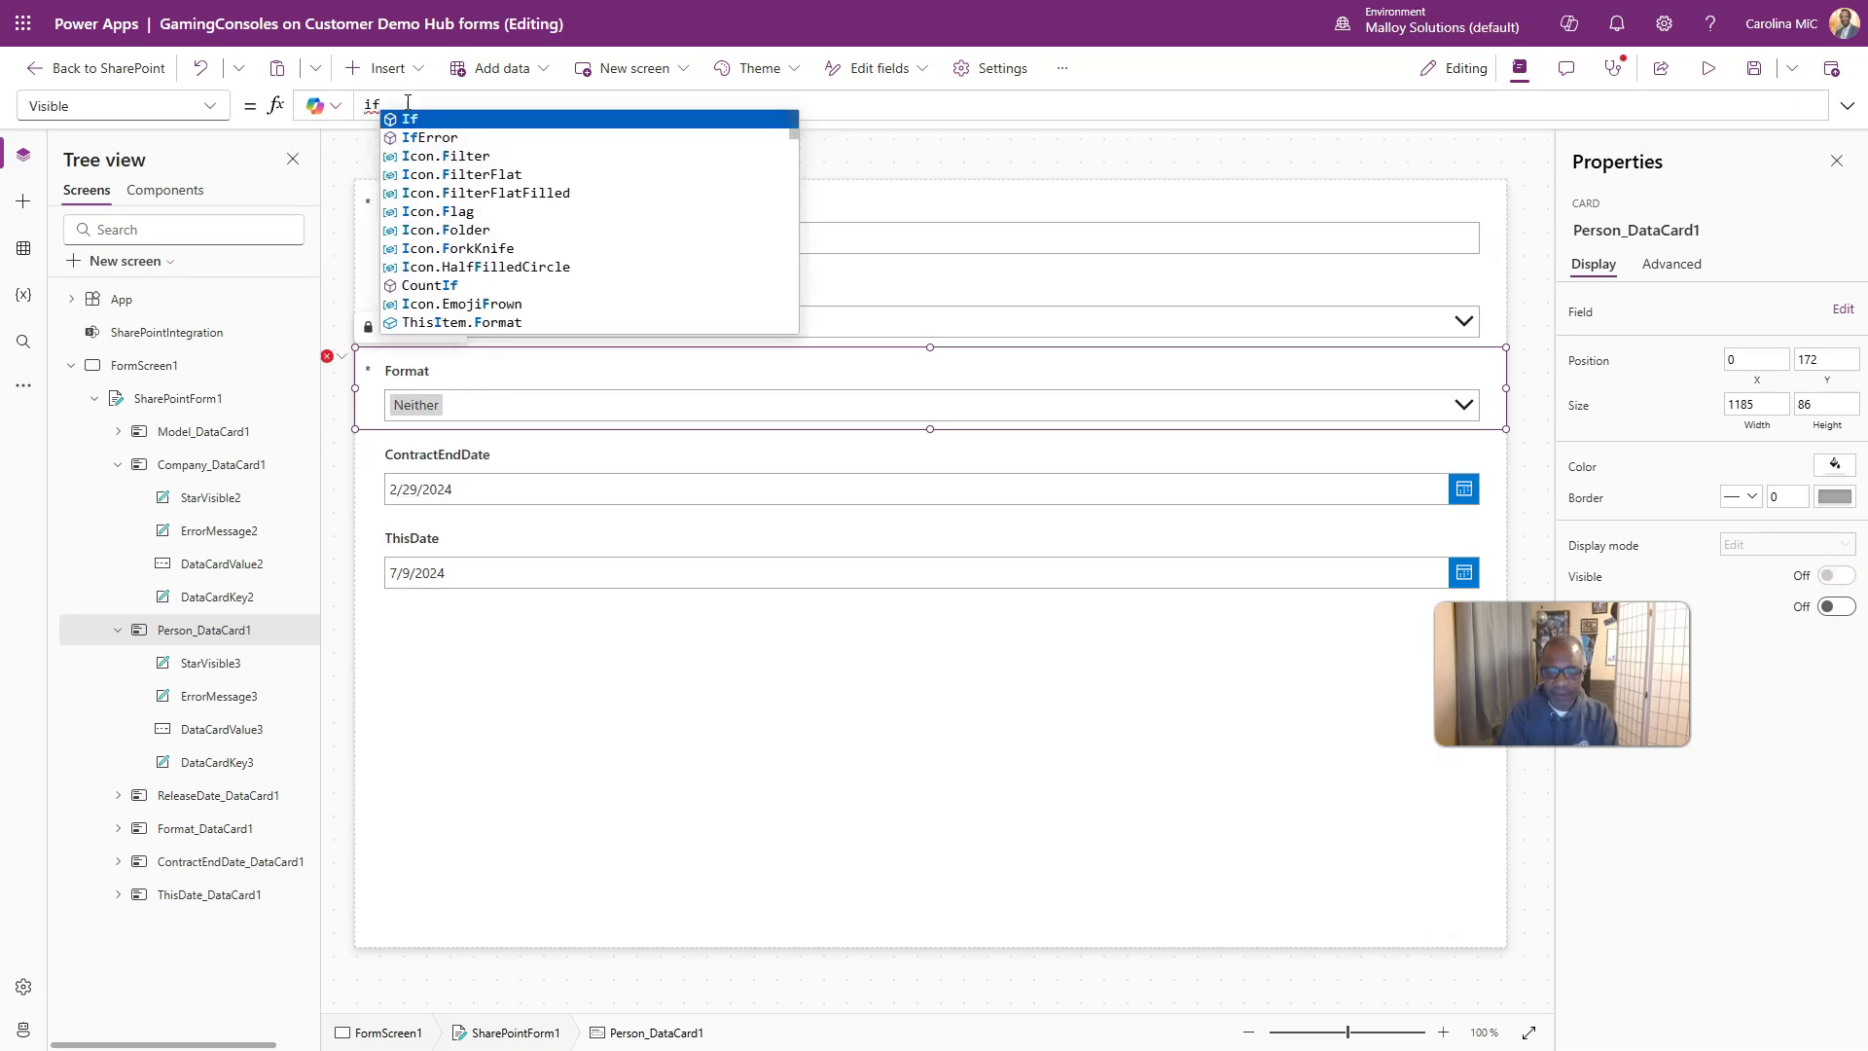
{"action": "left_click", "coordinate": [395, 119]}
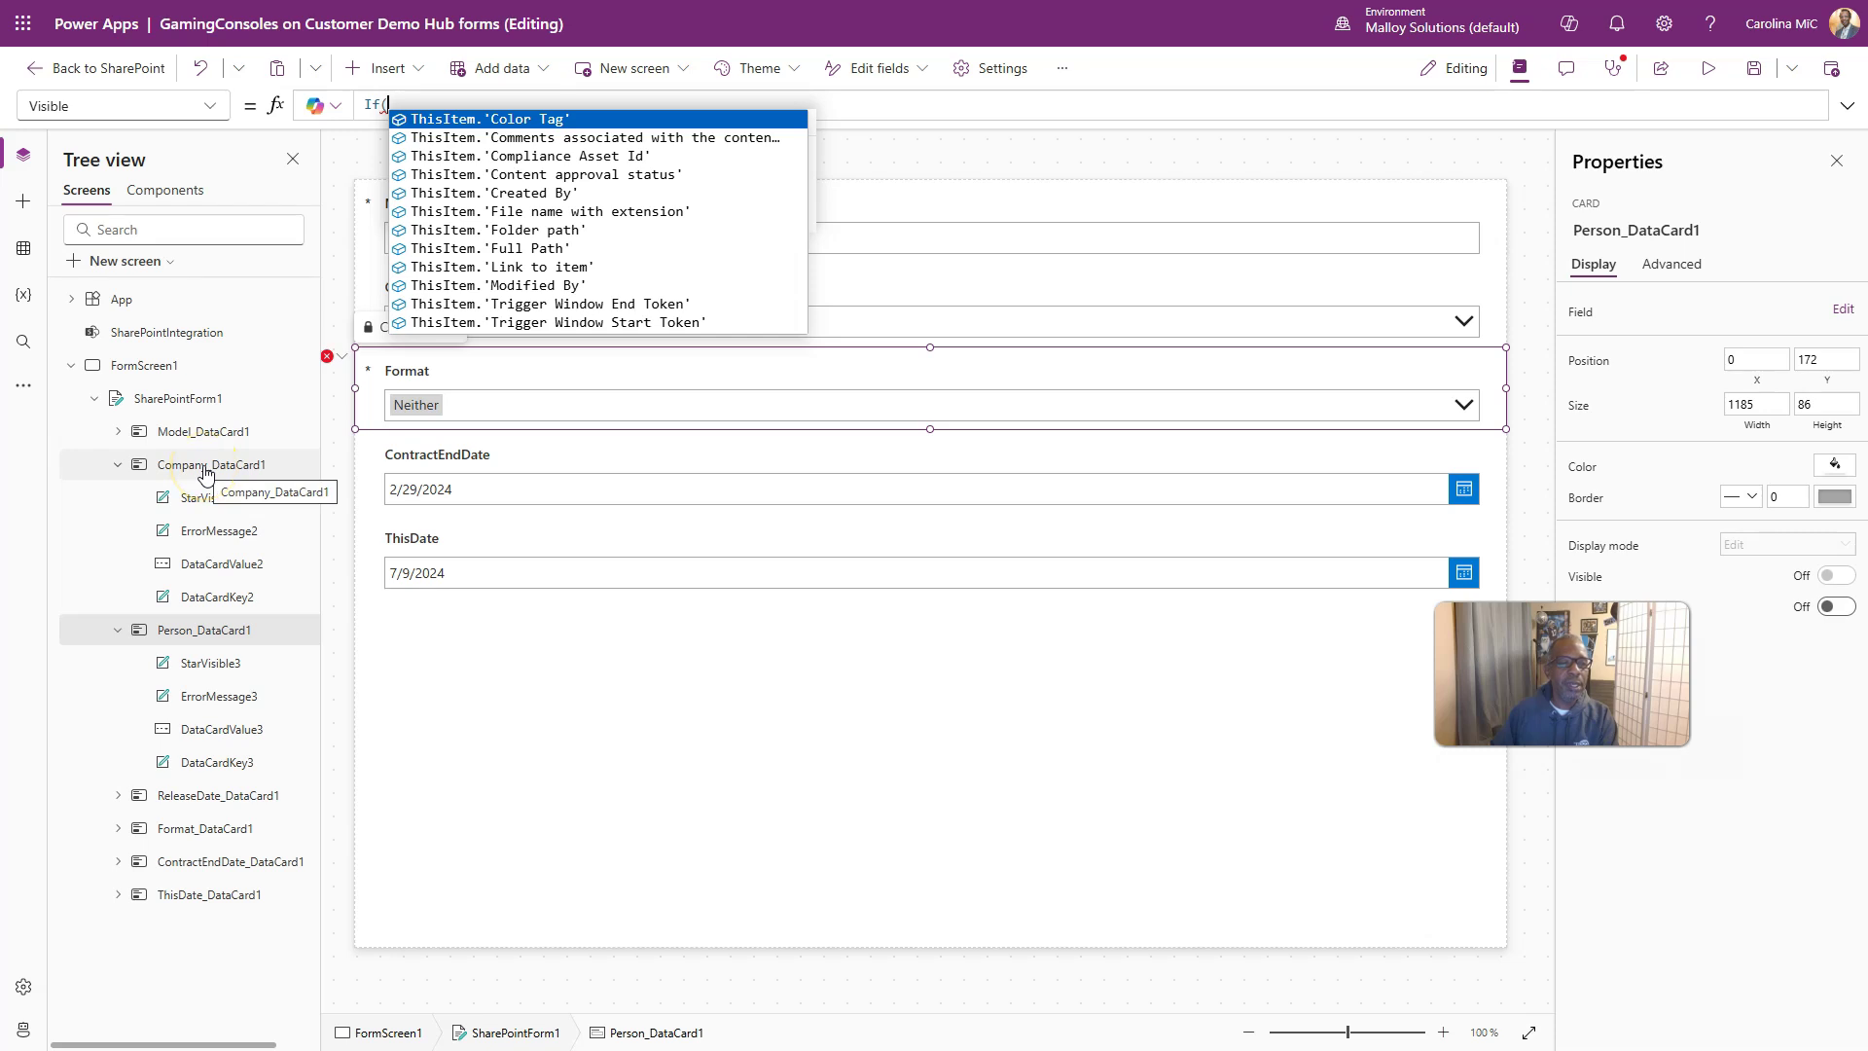
{"action": "type", "text": "data"}
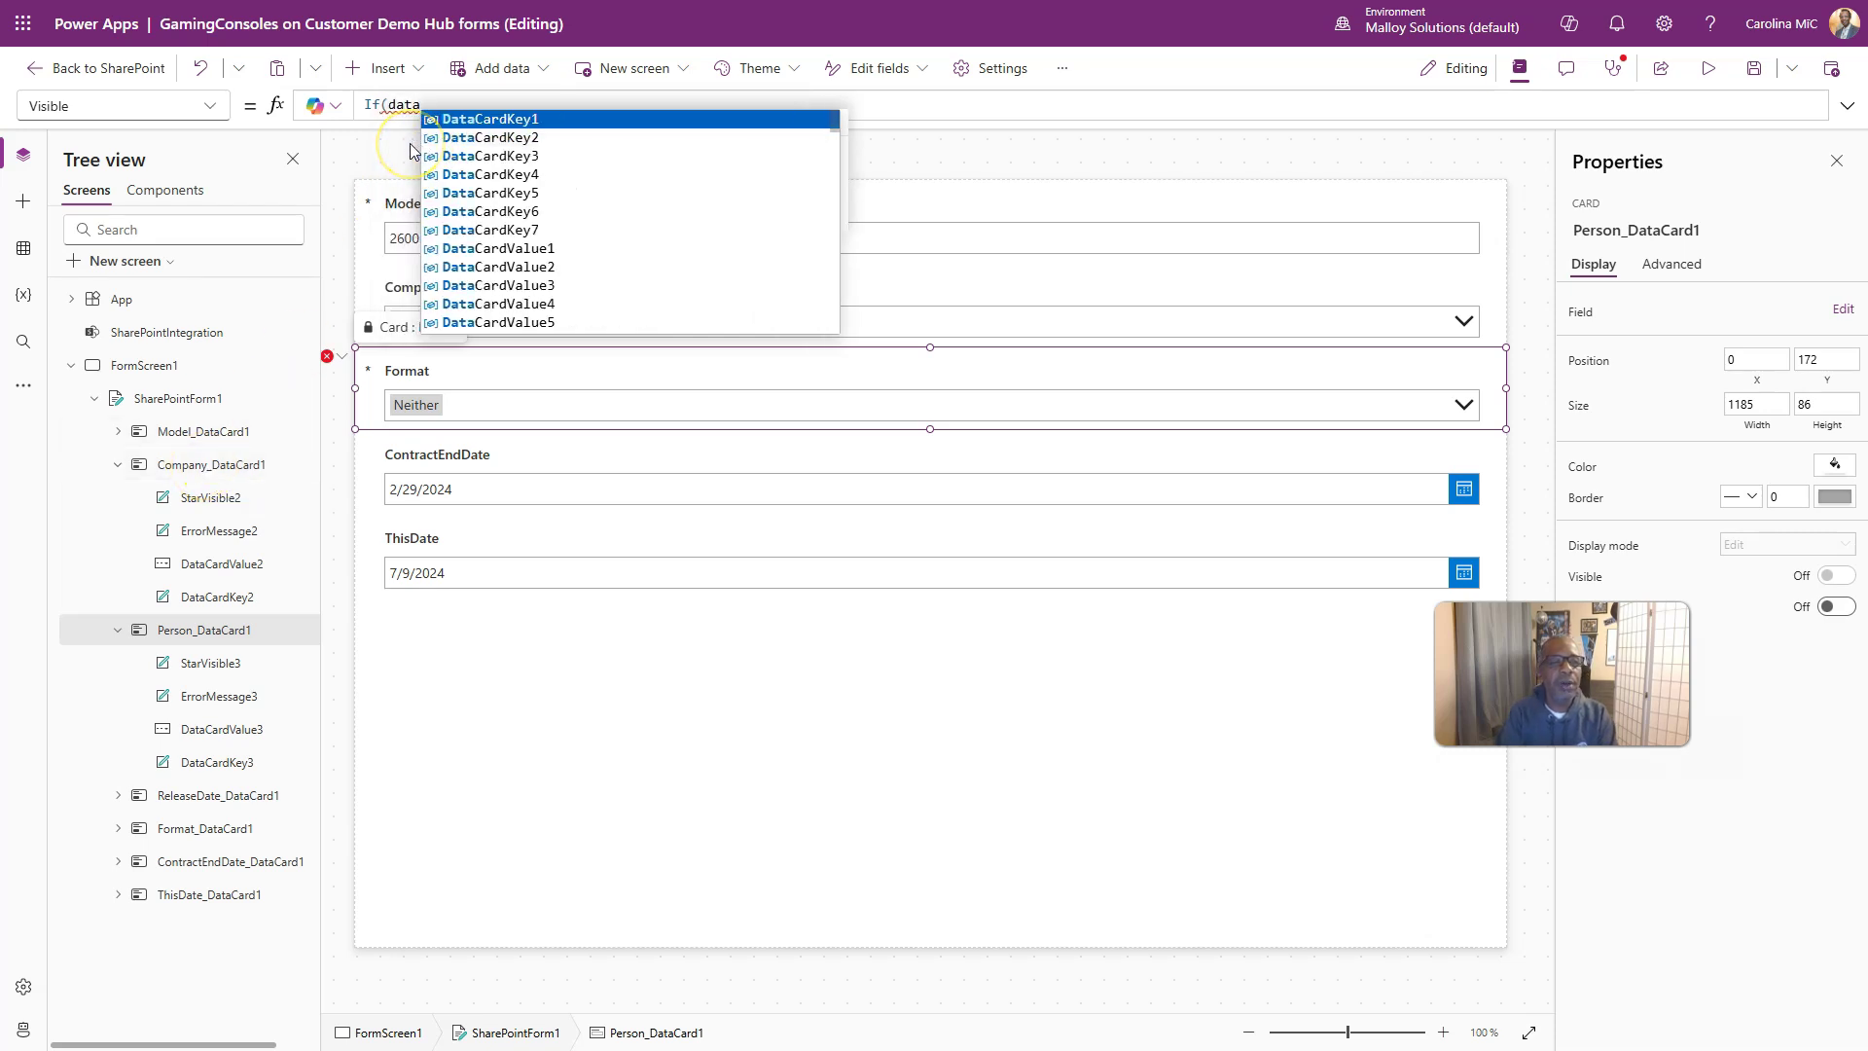
{"action": "type", "text": "cardvalu"}
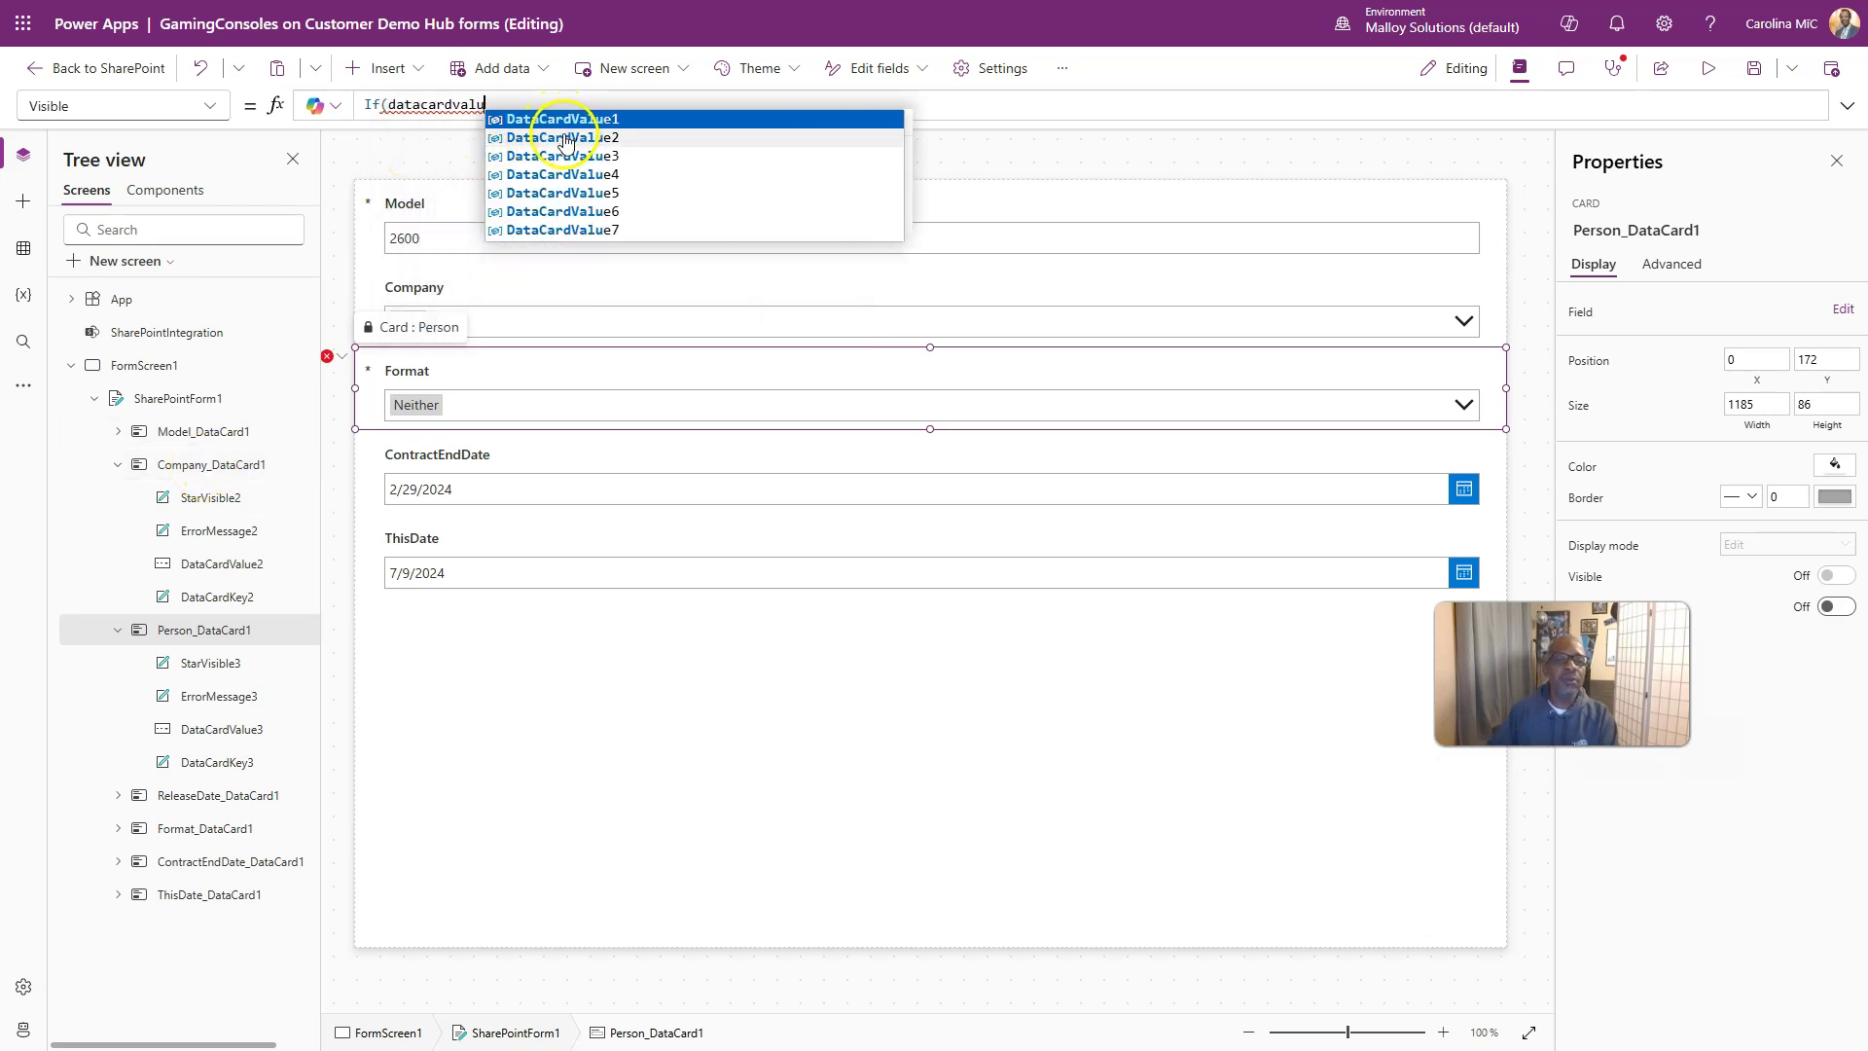
{"action": "left_click", "coordinate": [565, 137]}
{"action": "type", "text": "= "}
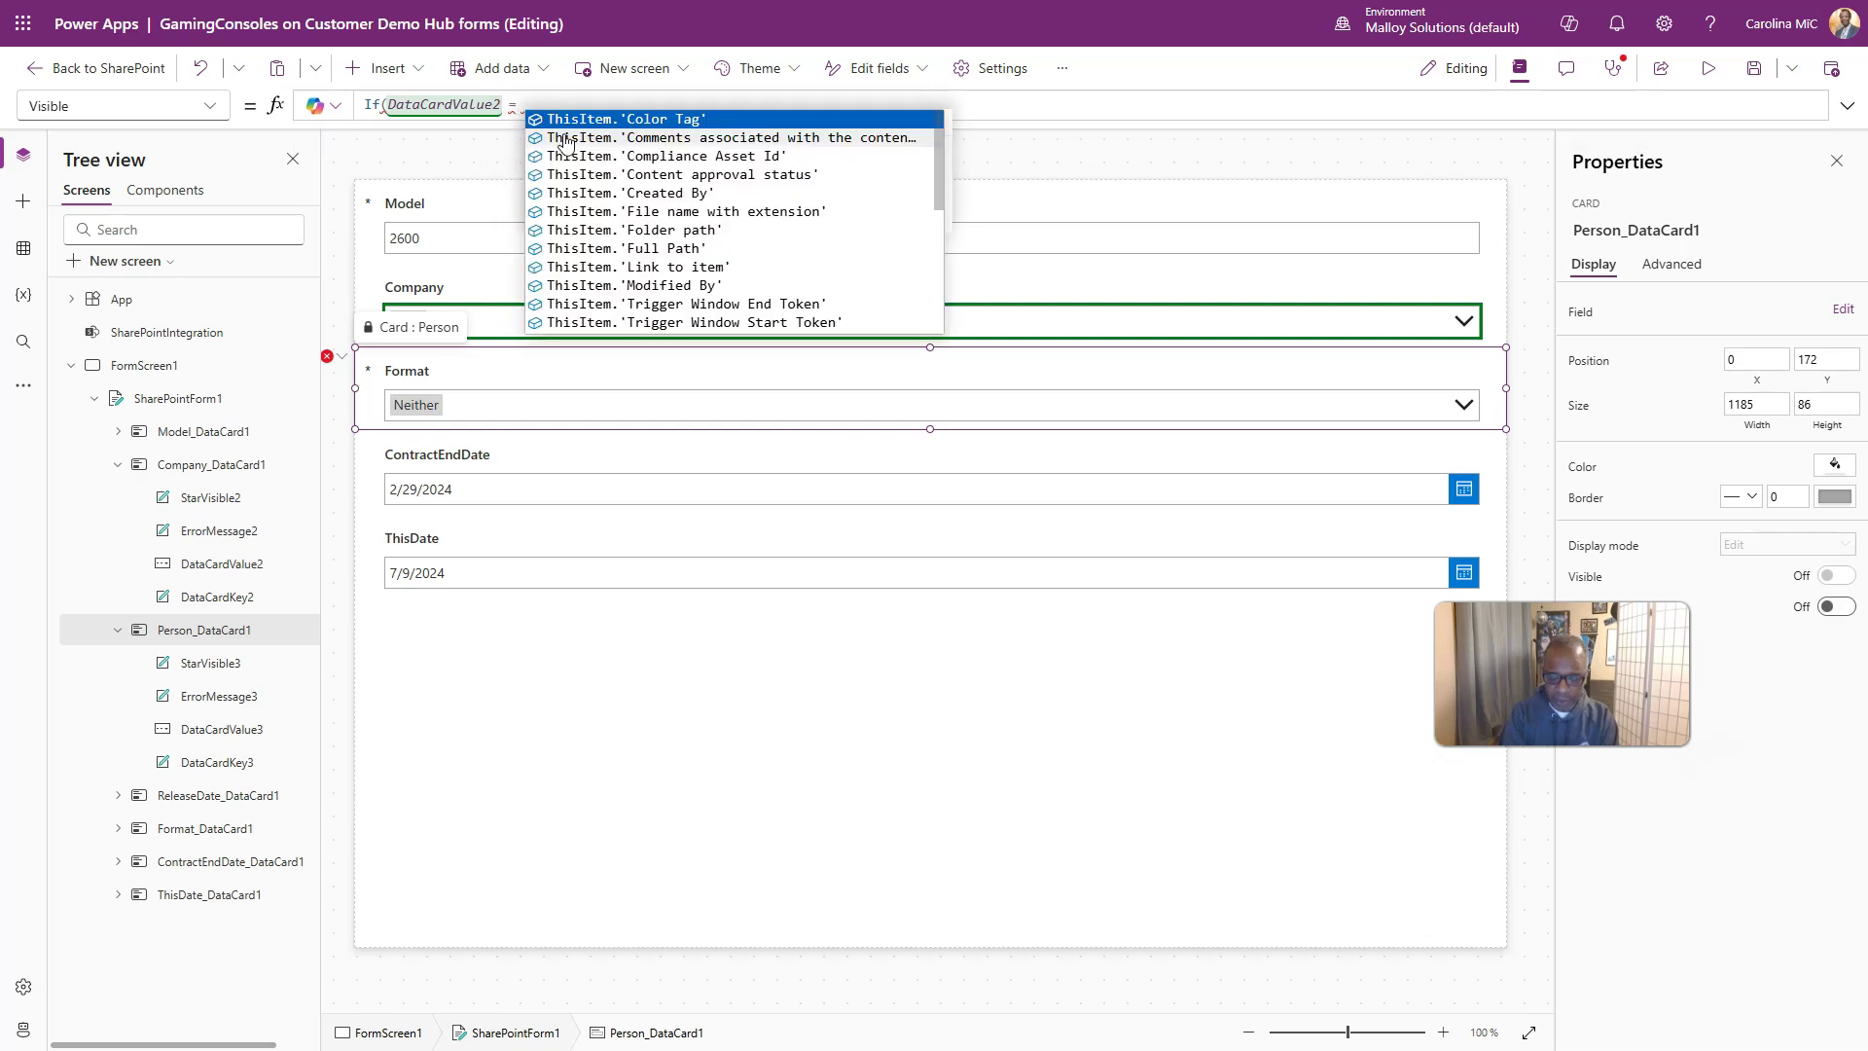
{"action": "type", "text": "\"Atari"}
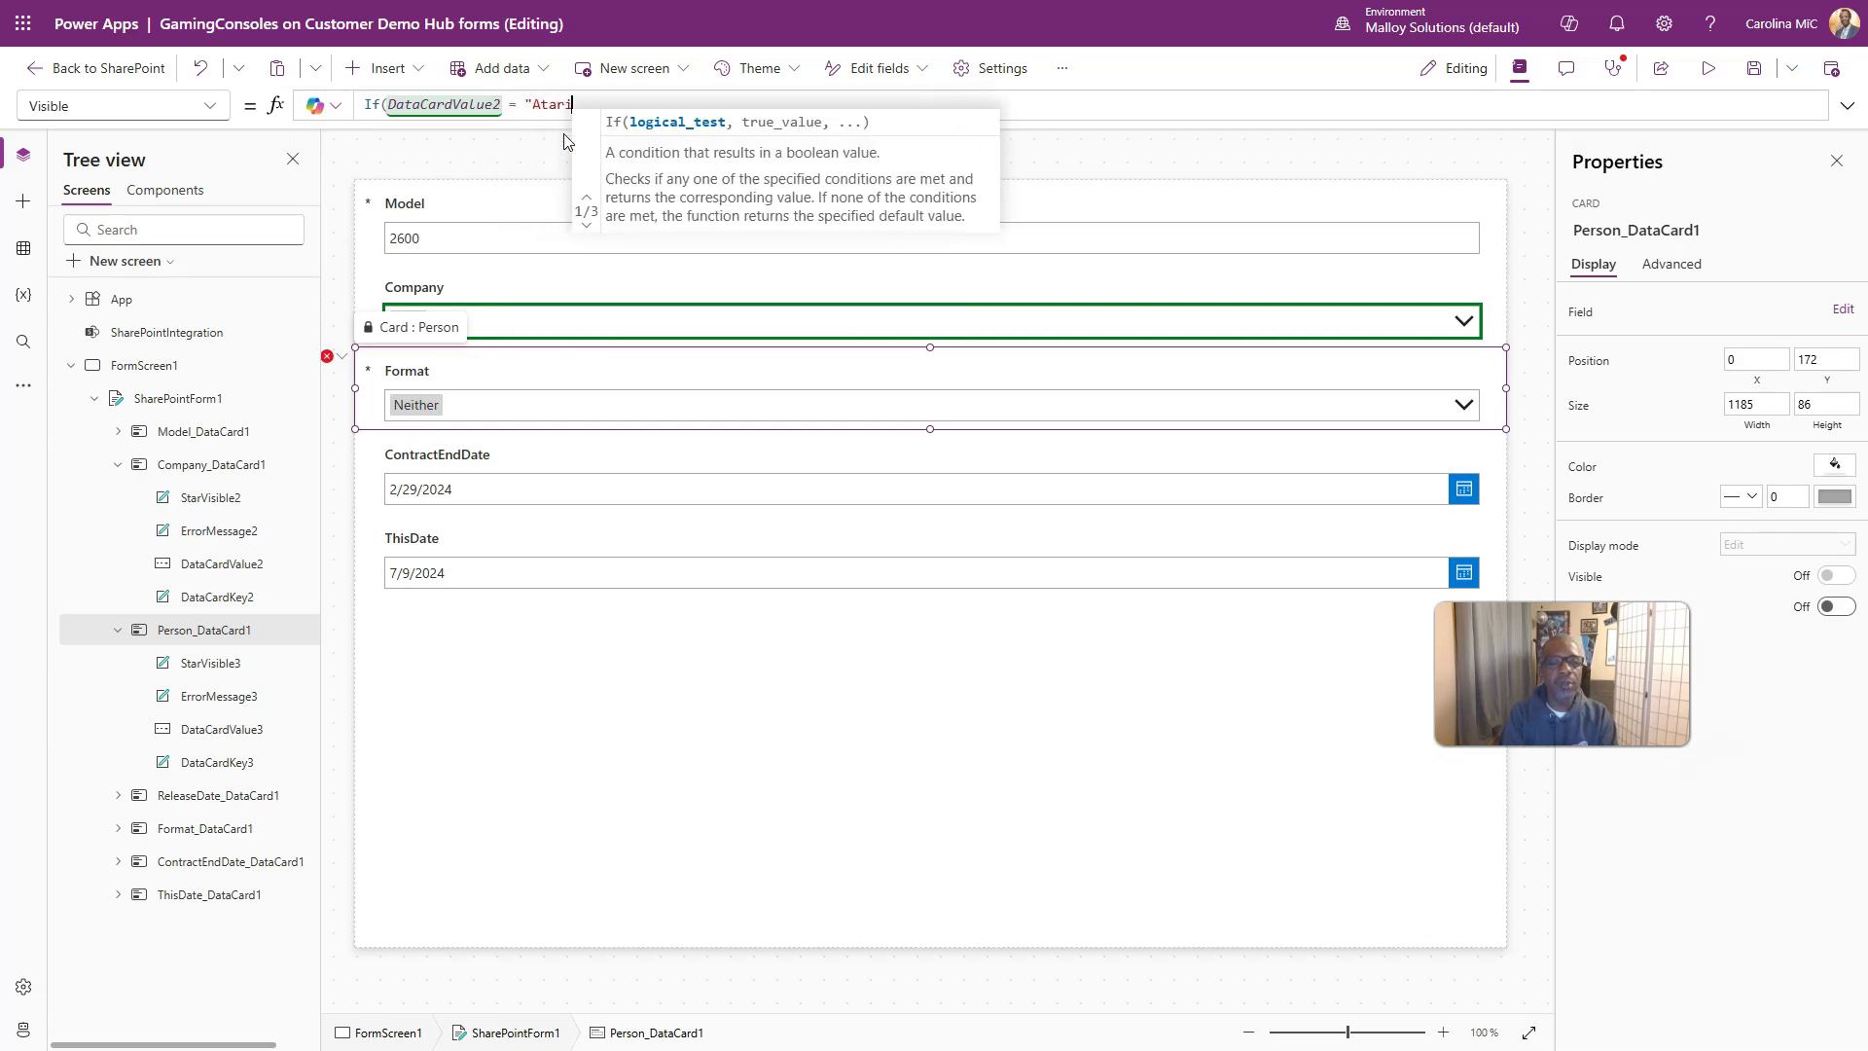
{"action": "type", "text": "\","}
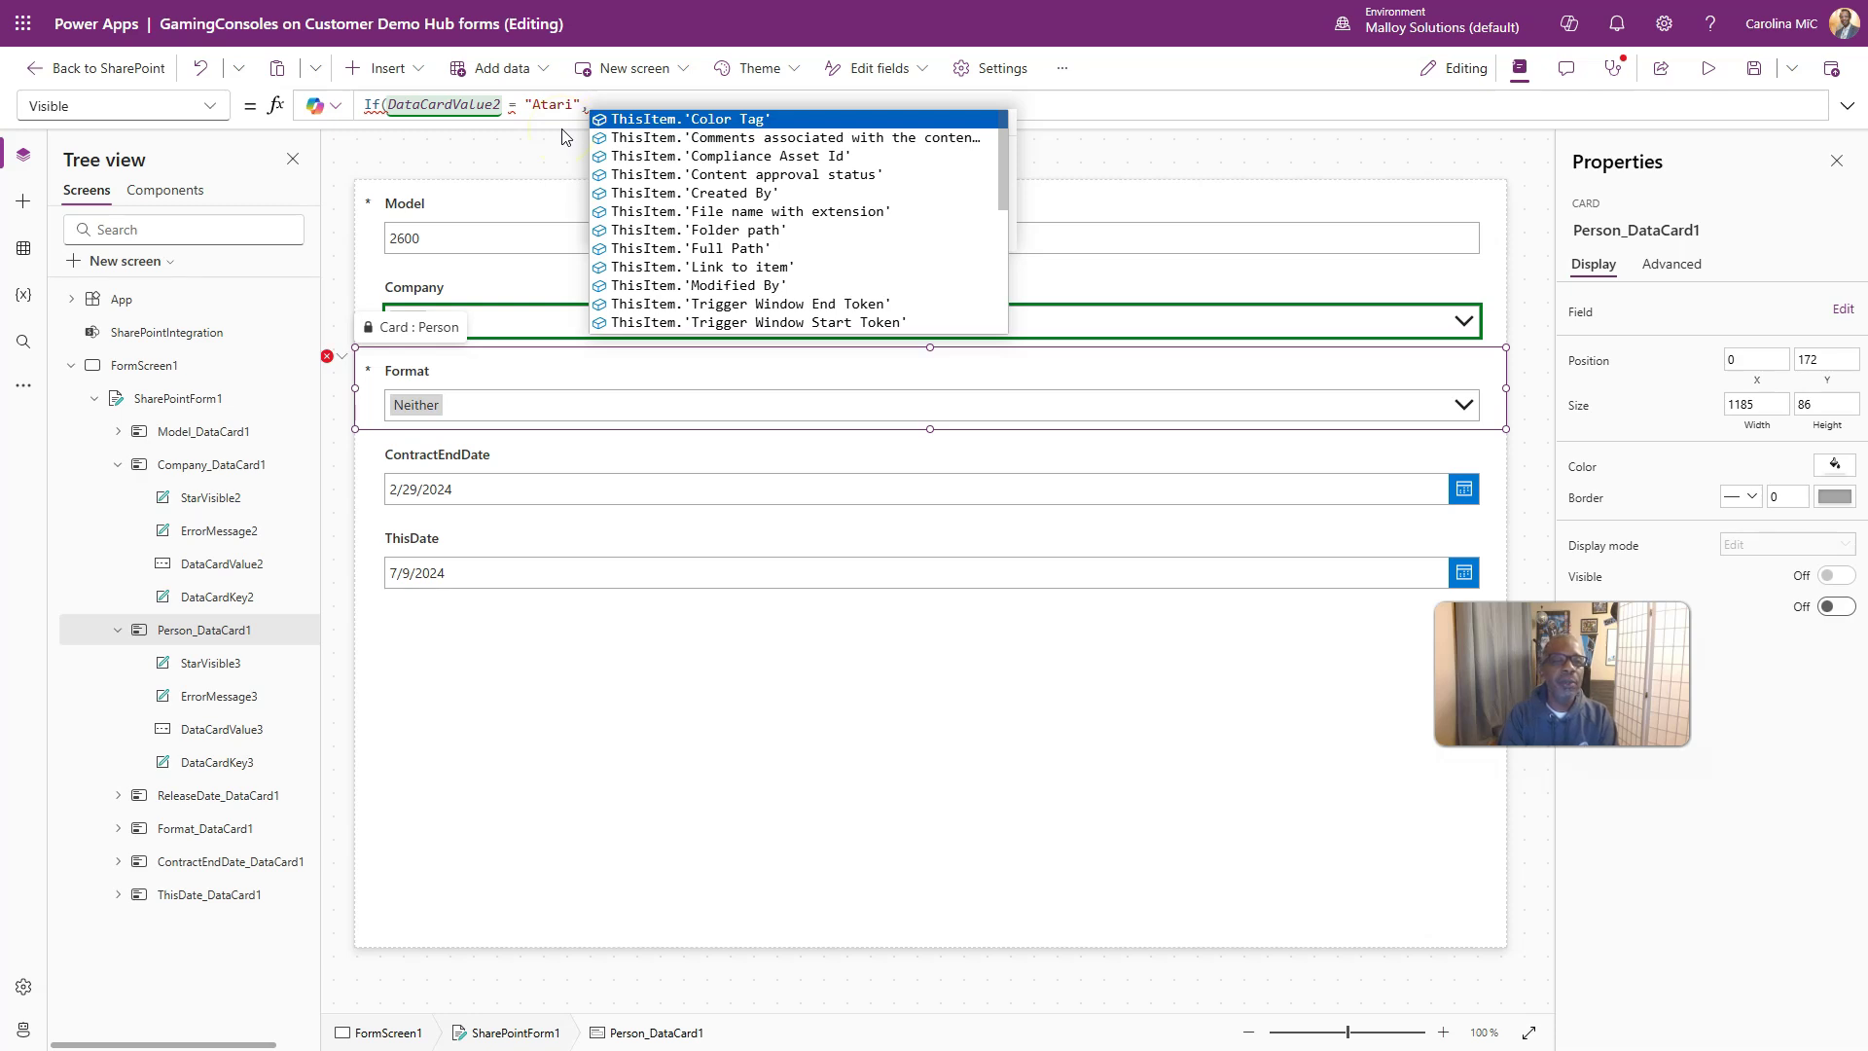
{"action": "type", "text": " false"}
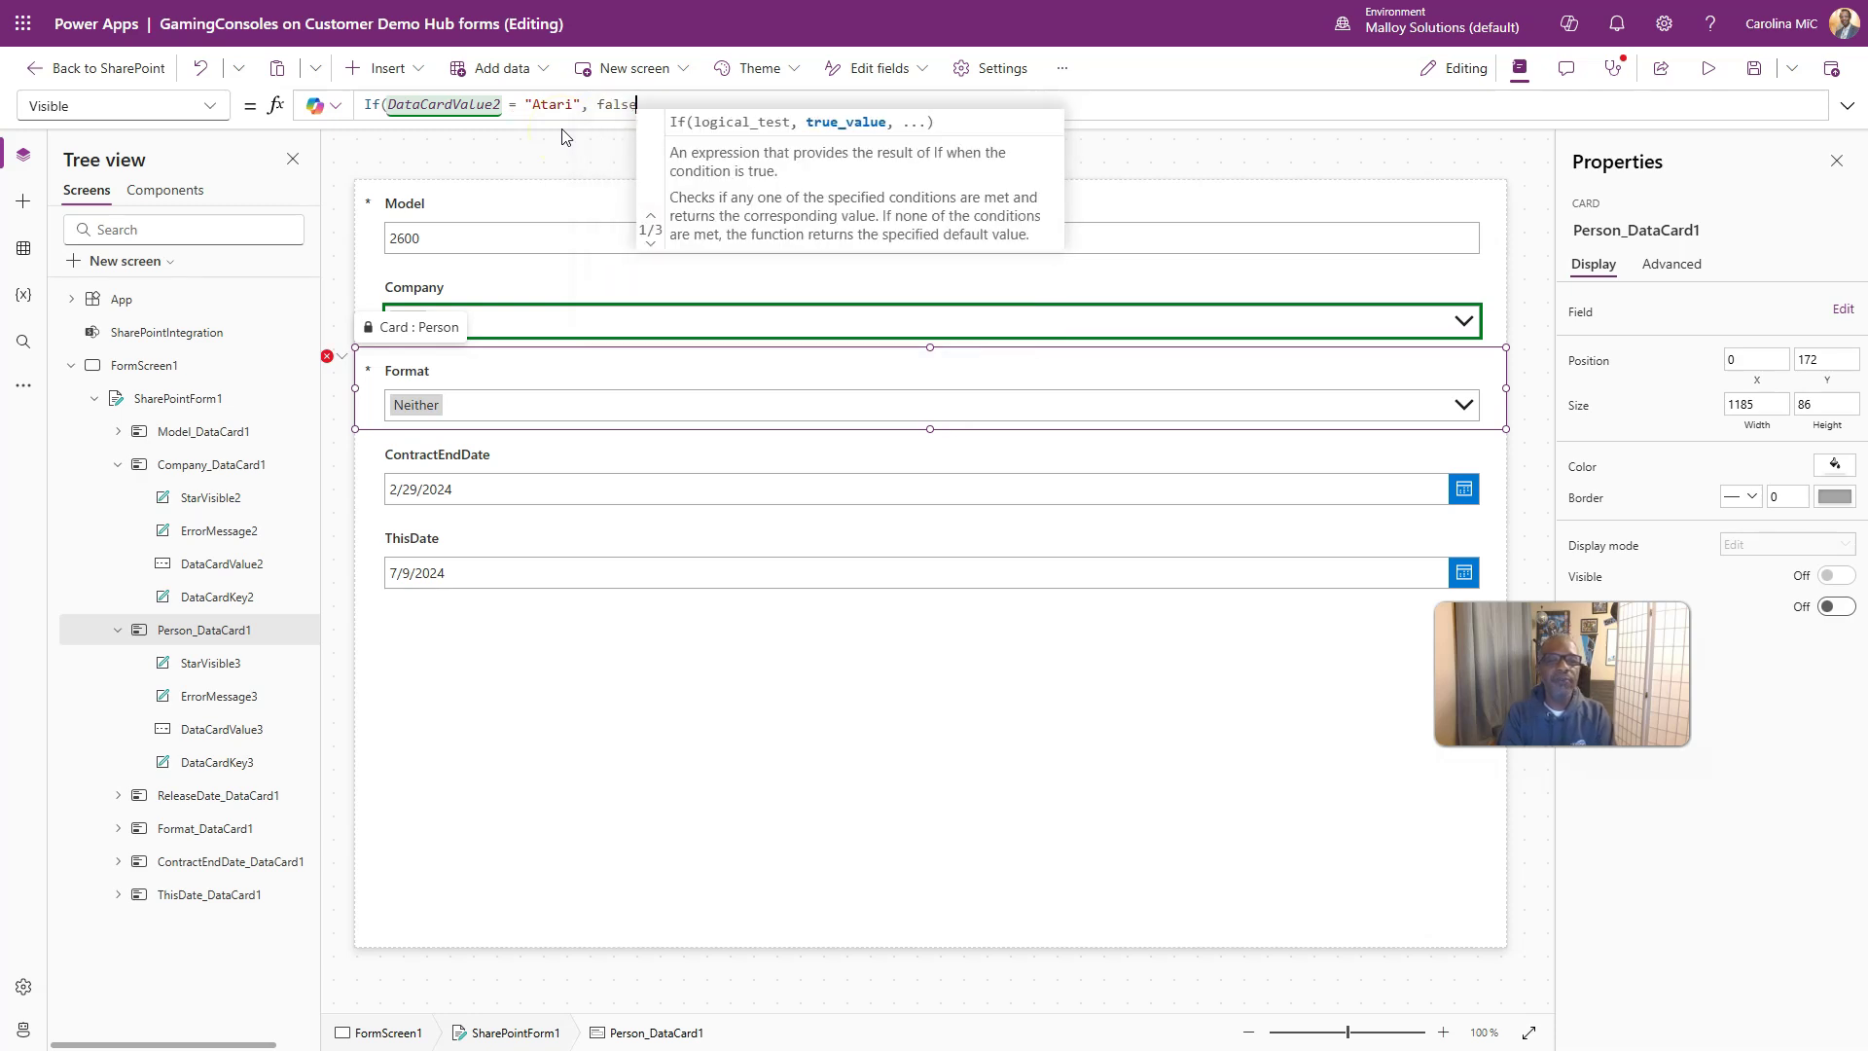
{"action": "type", "text": ","}
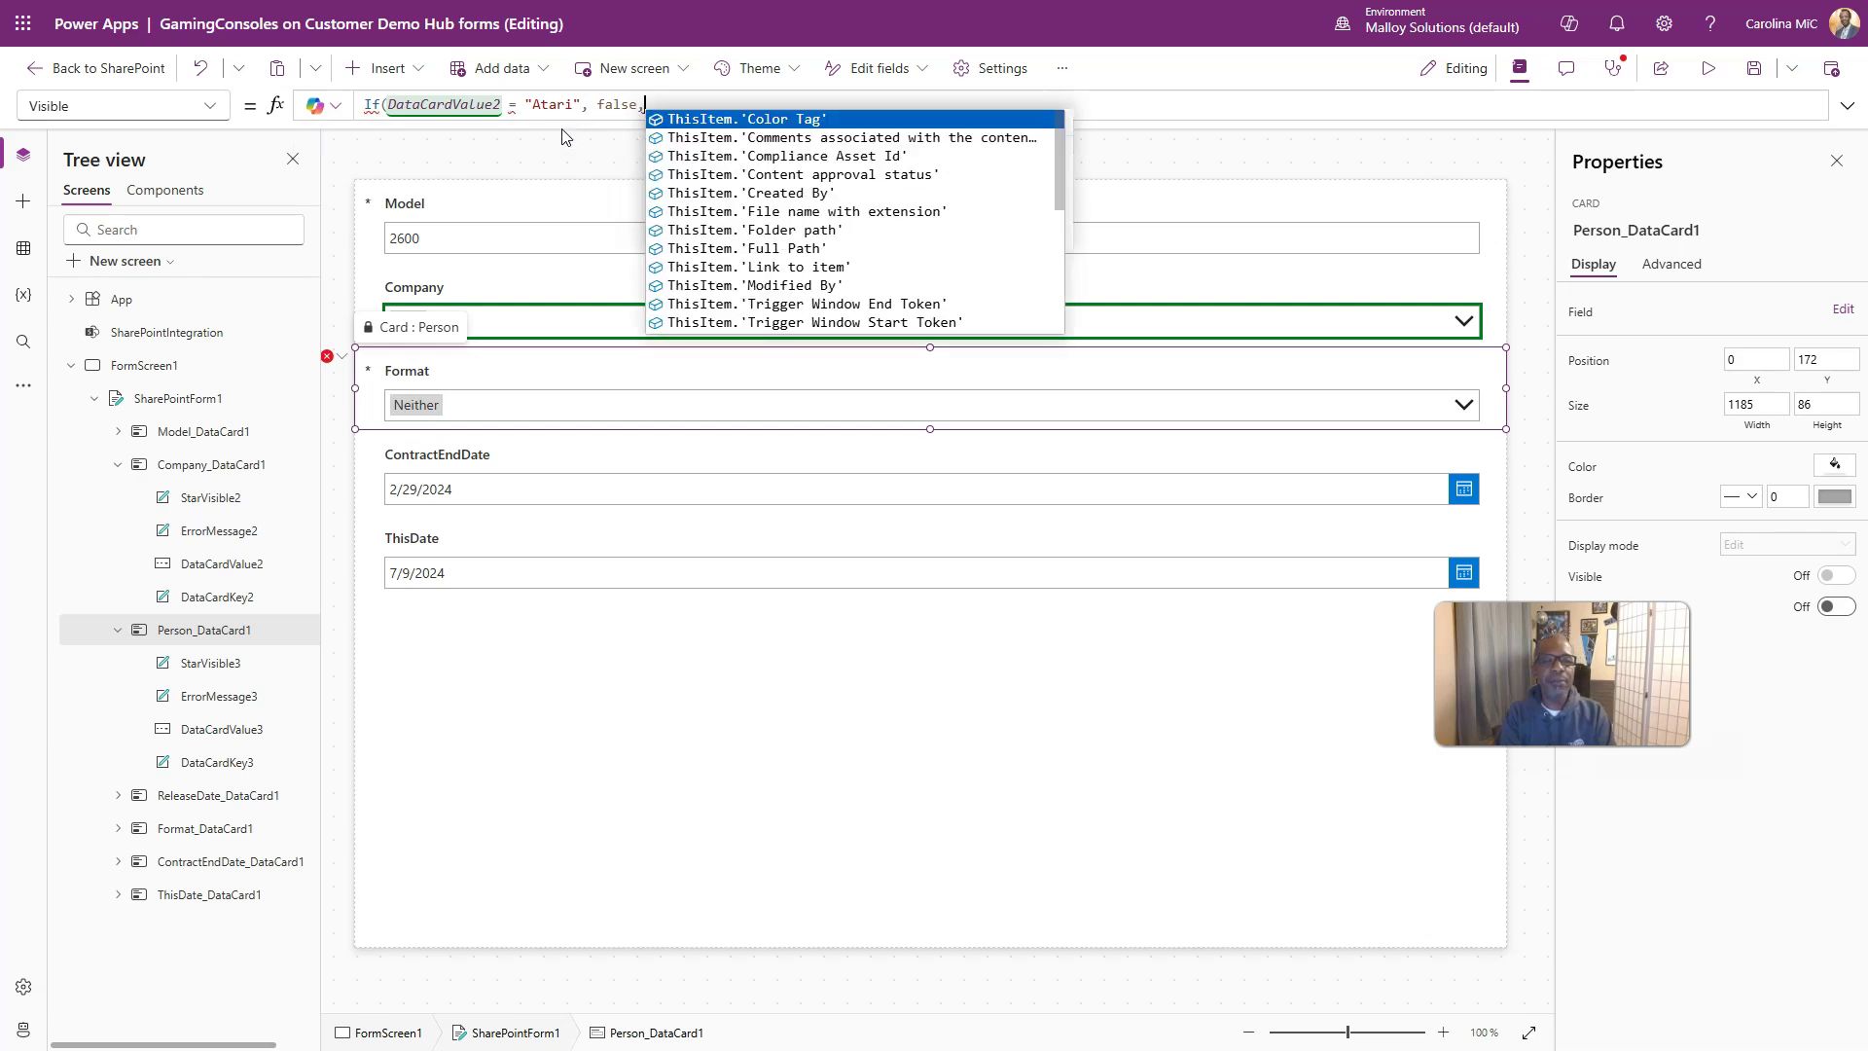
{"action": "type", "text": " true"}
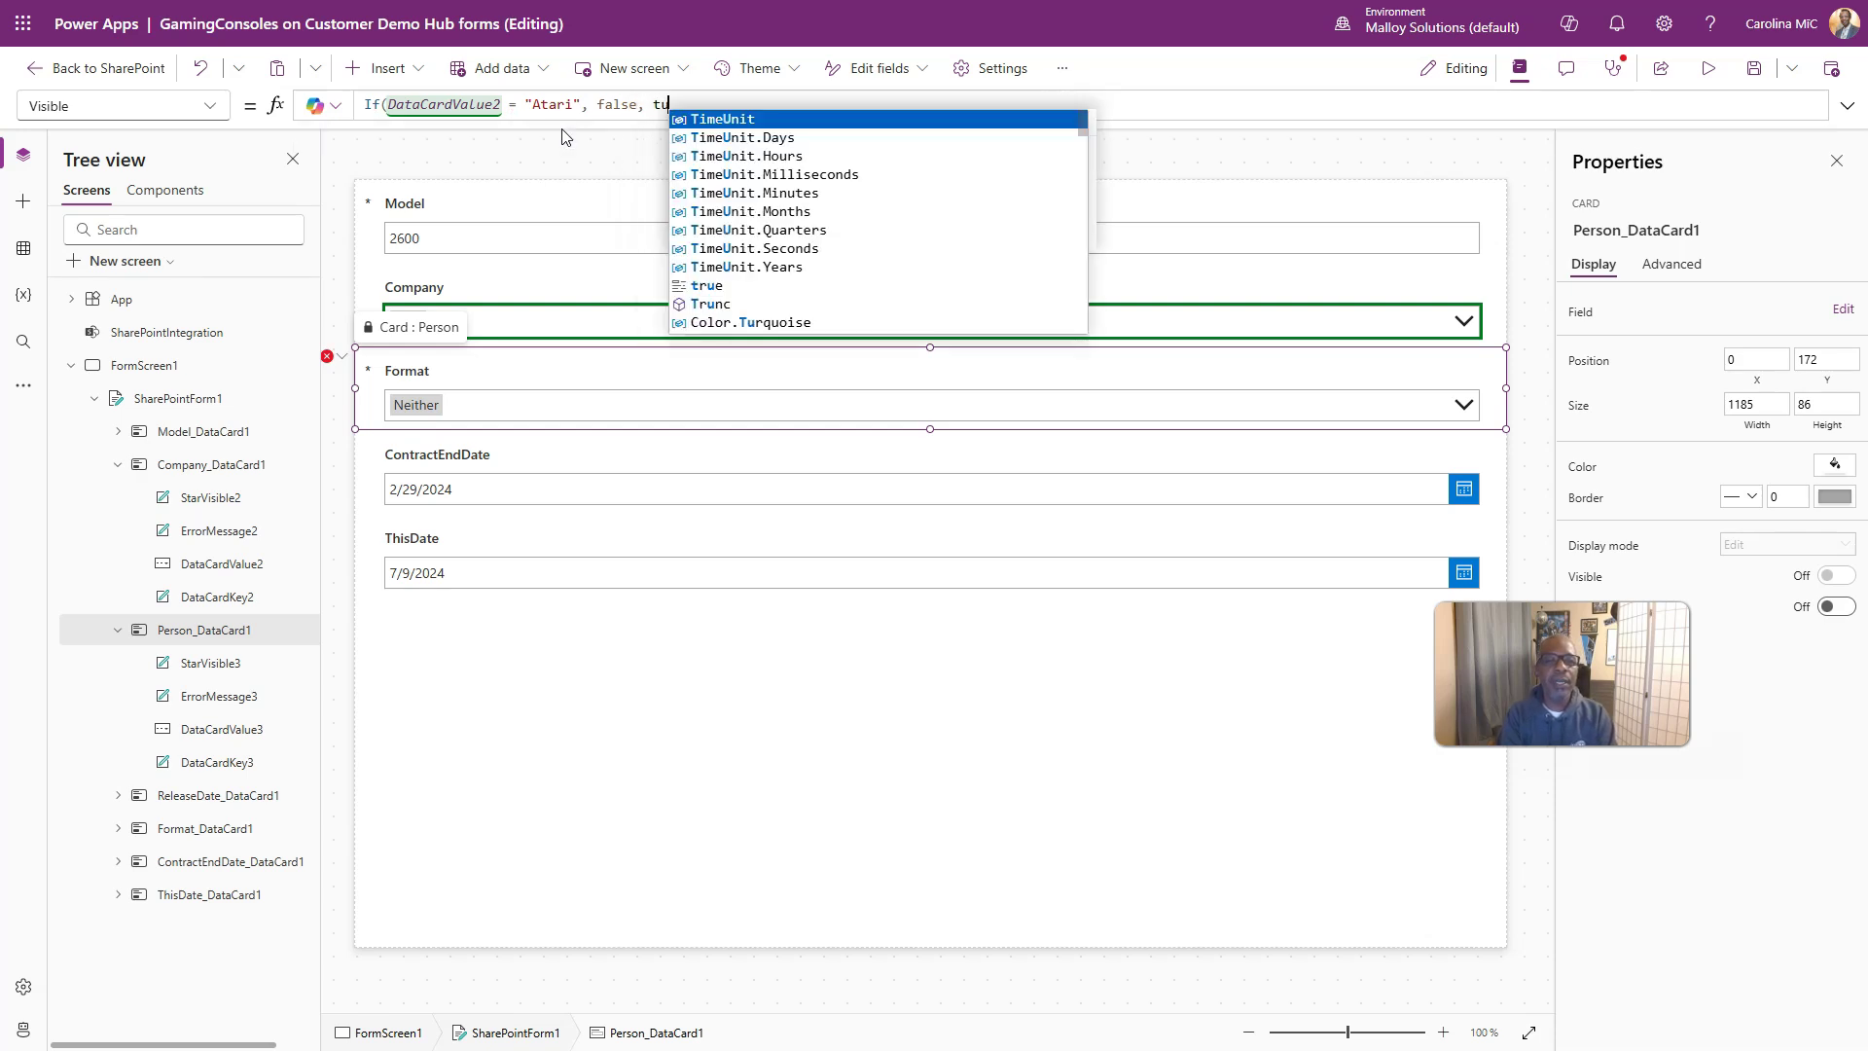
{"action": "type", "text": ")"}
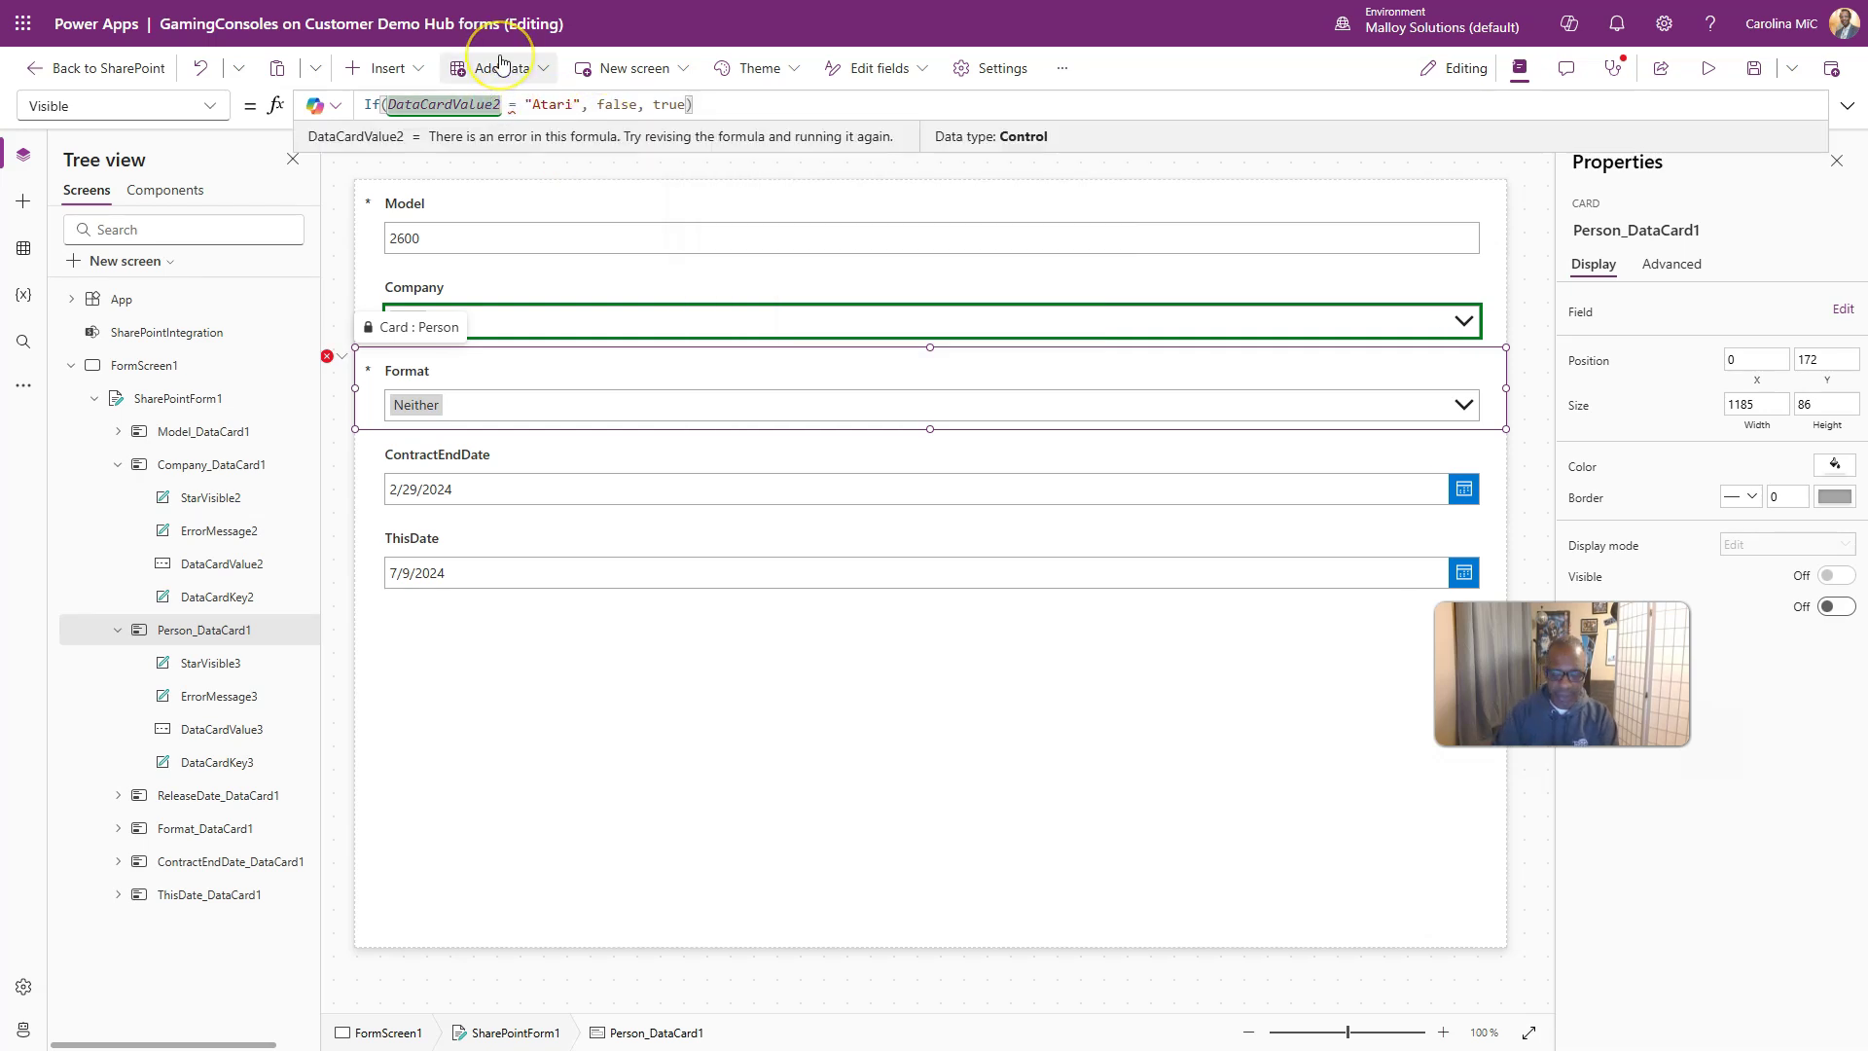
Correct the Person card's visibility condition to compare DataCardValue2.Selected.Value with "Atari".
{"action": "type", "text": ".selec"}
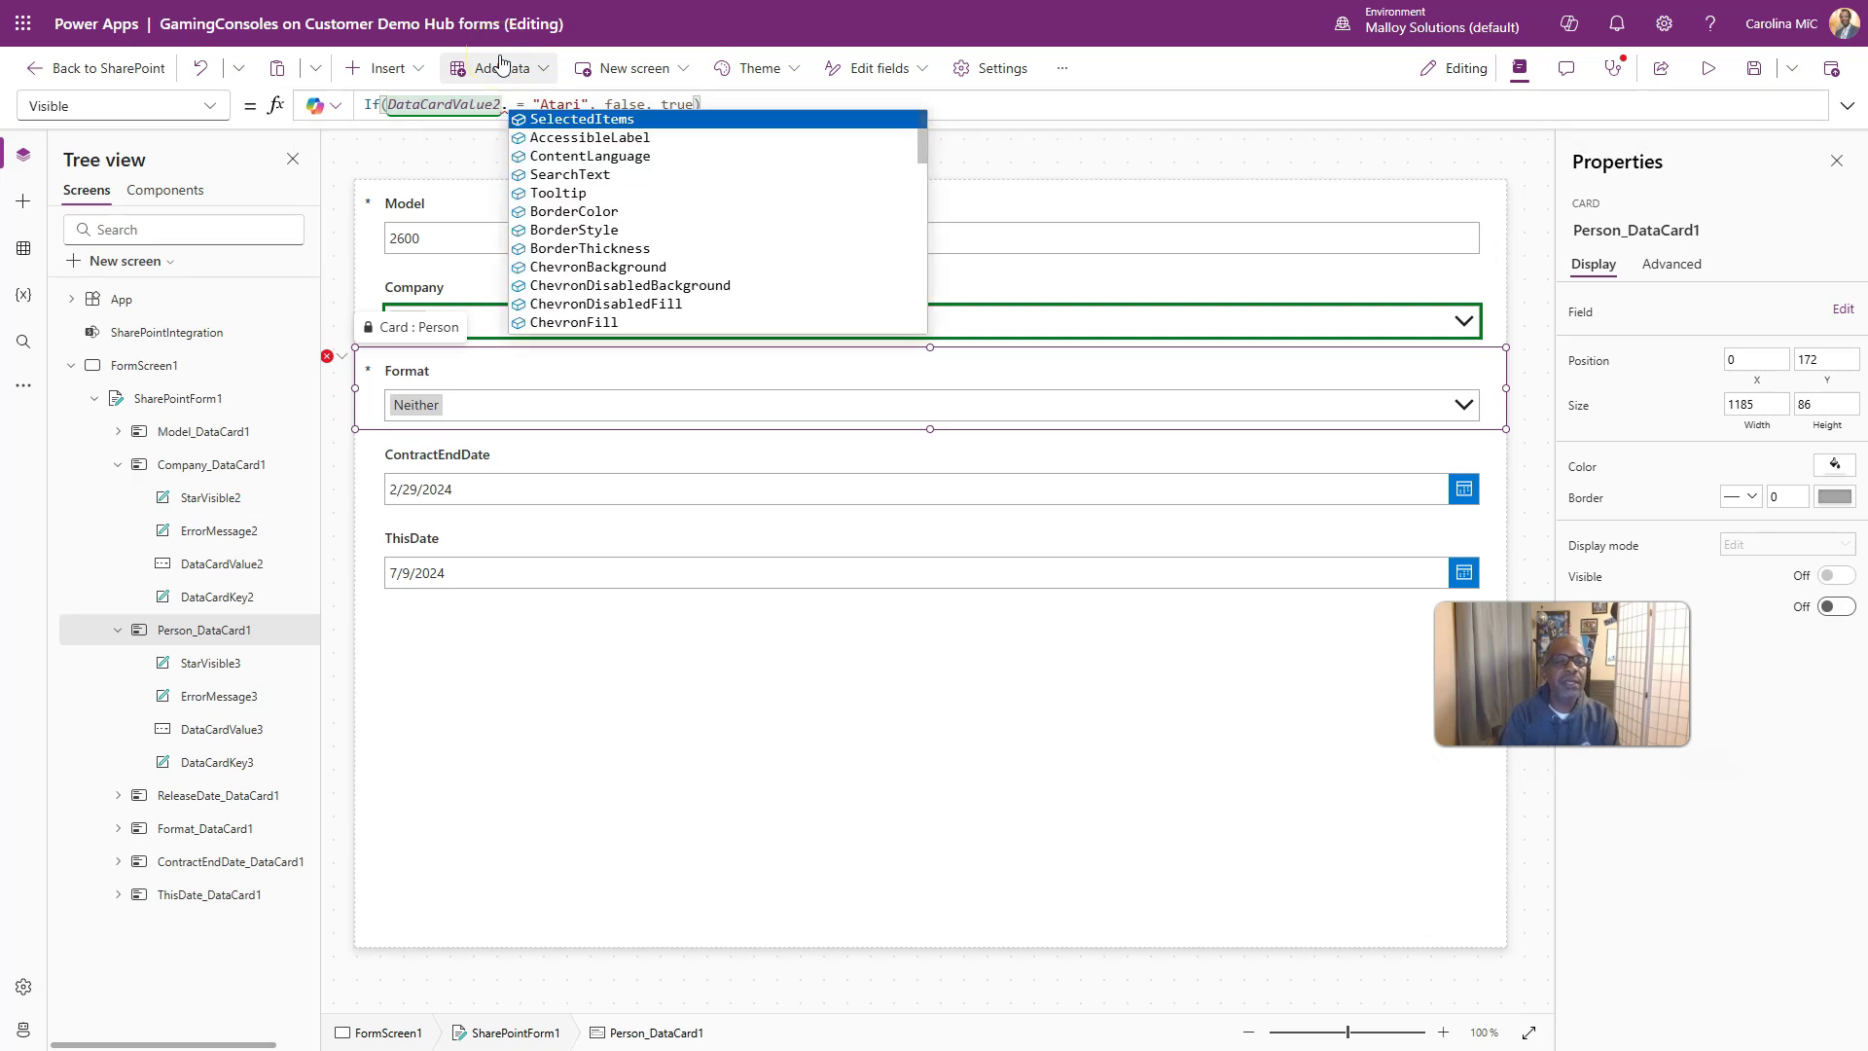
{"action": "type", "text": "ted.valu"}
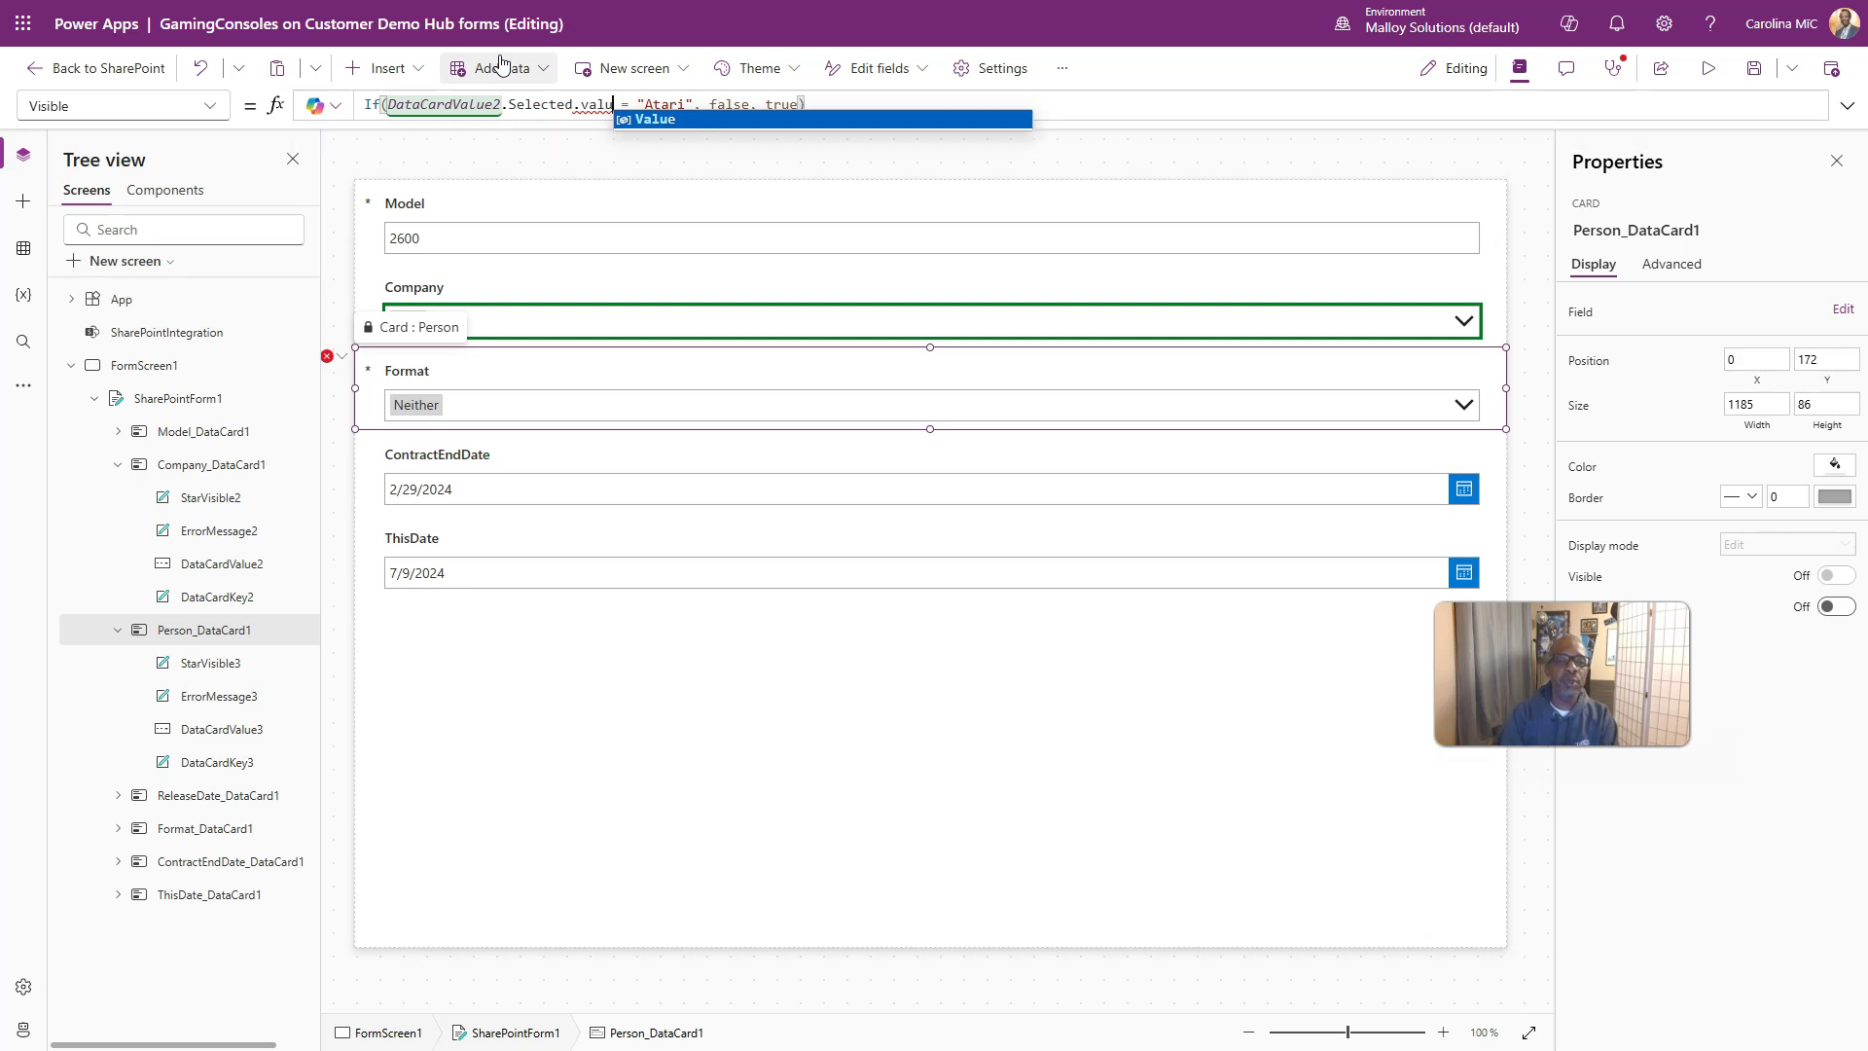
{"action": "type", "text": "e"}
{"action": "left_click", "coordinate": [591, 729]}
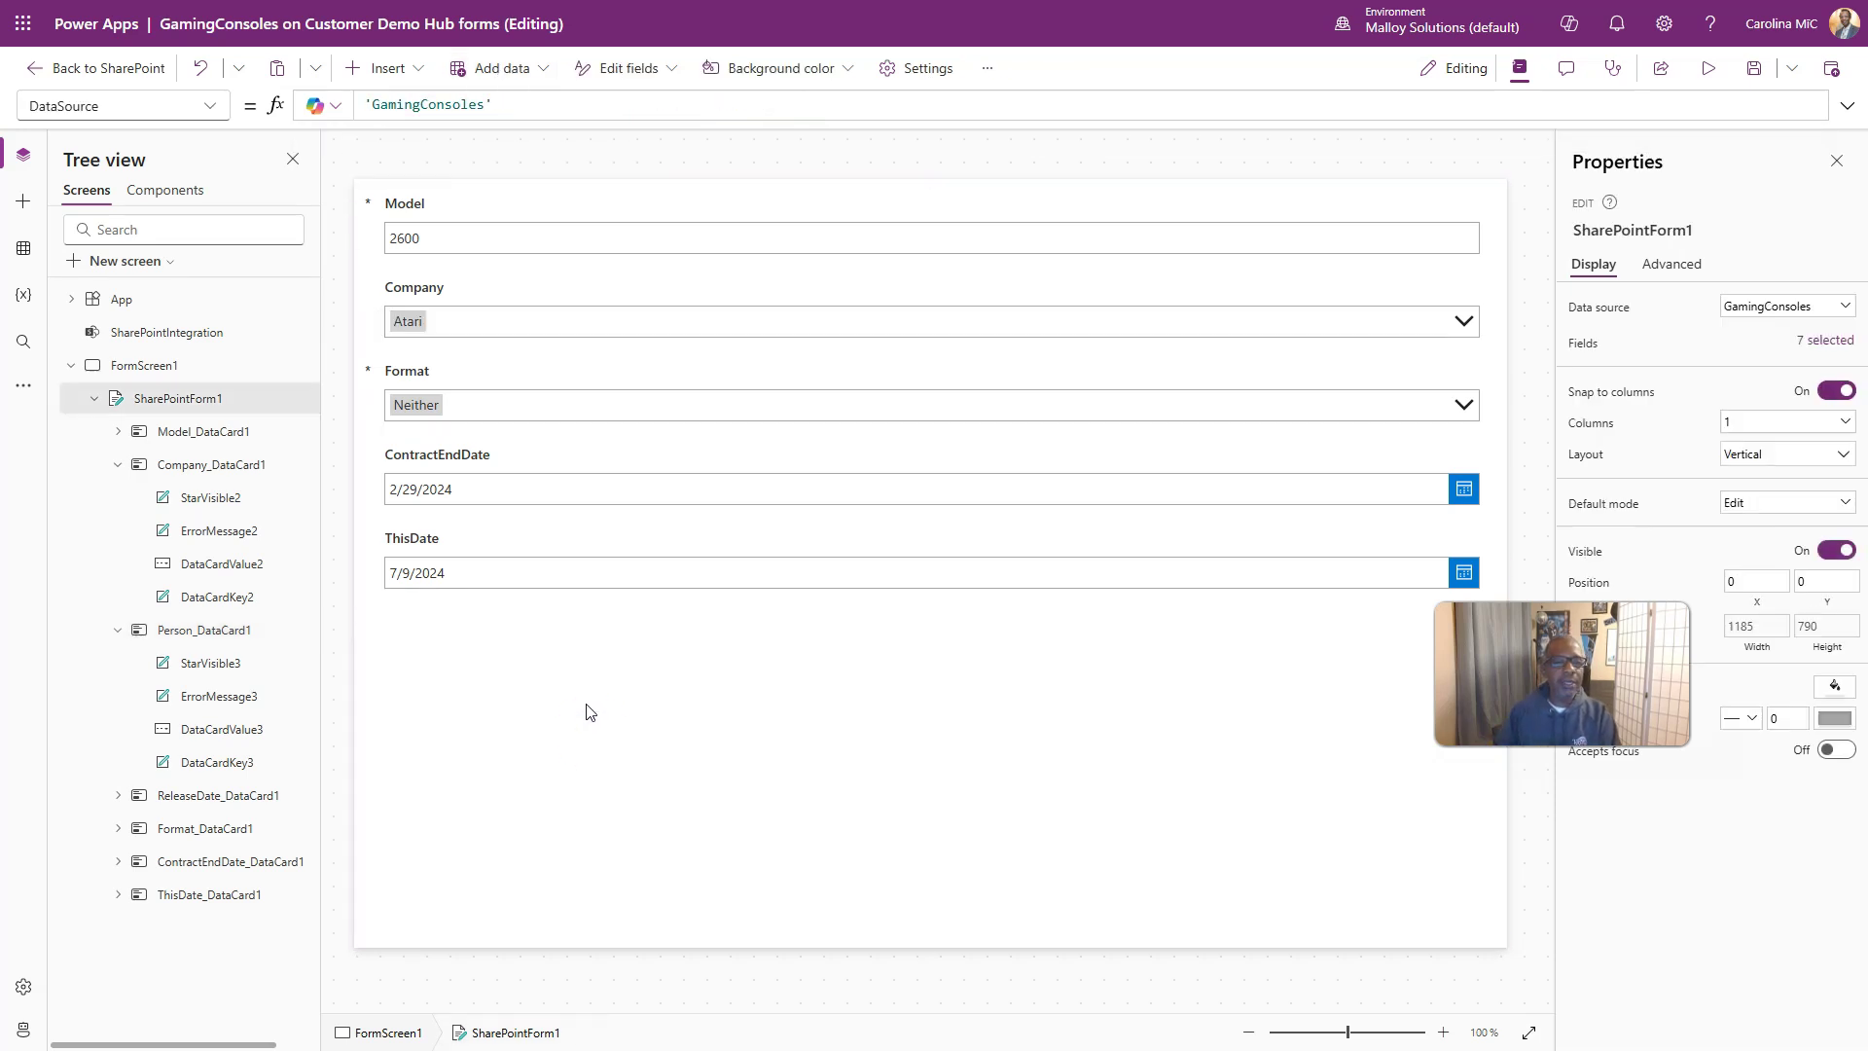
Test the Person card's visibility rule by switching the Company to Nintendo, Sega and back to Atari.
{"action": "left_click", "coordinate": [484, 325]}
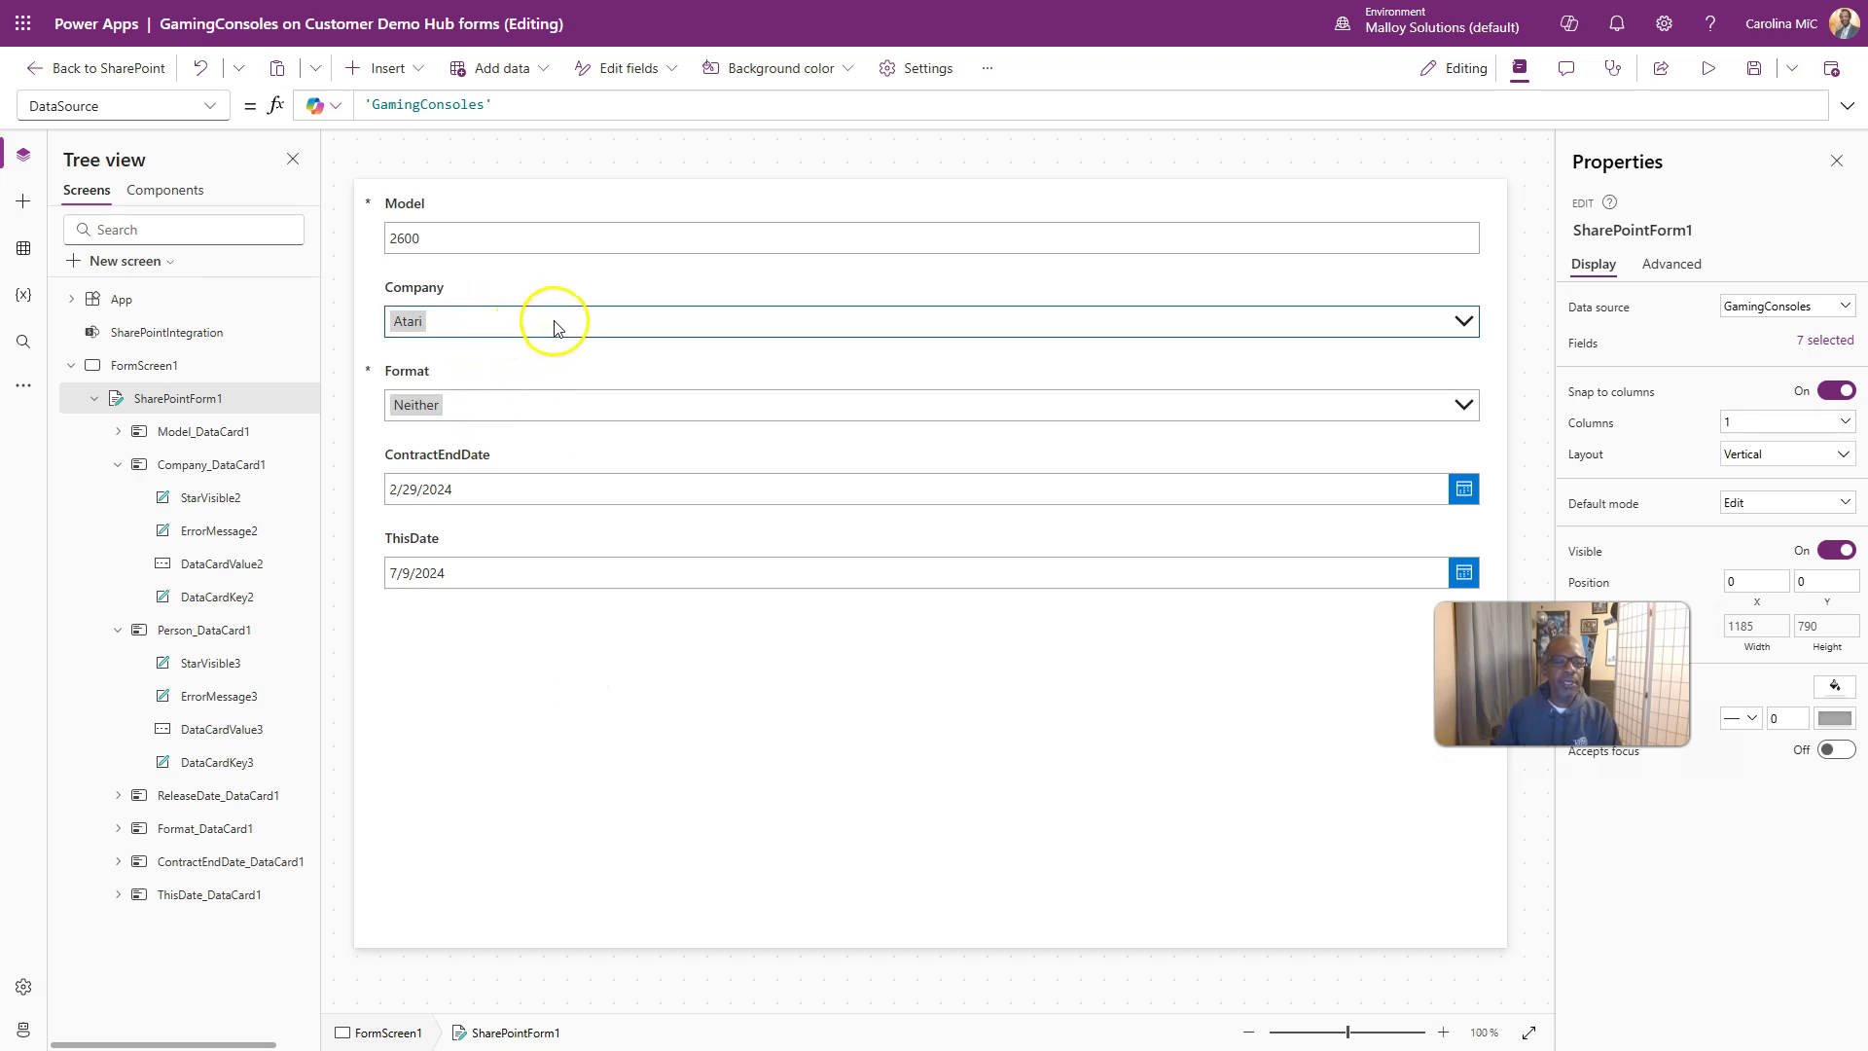
{"action": "left_click", "coordinate": [529, 319]}
{"action": "left_click", "coordinate": [475, 446]}
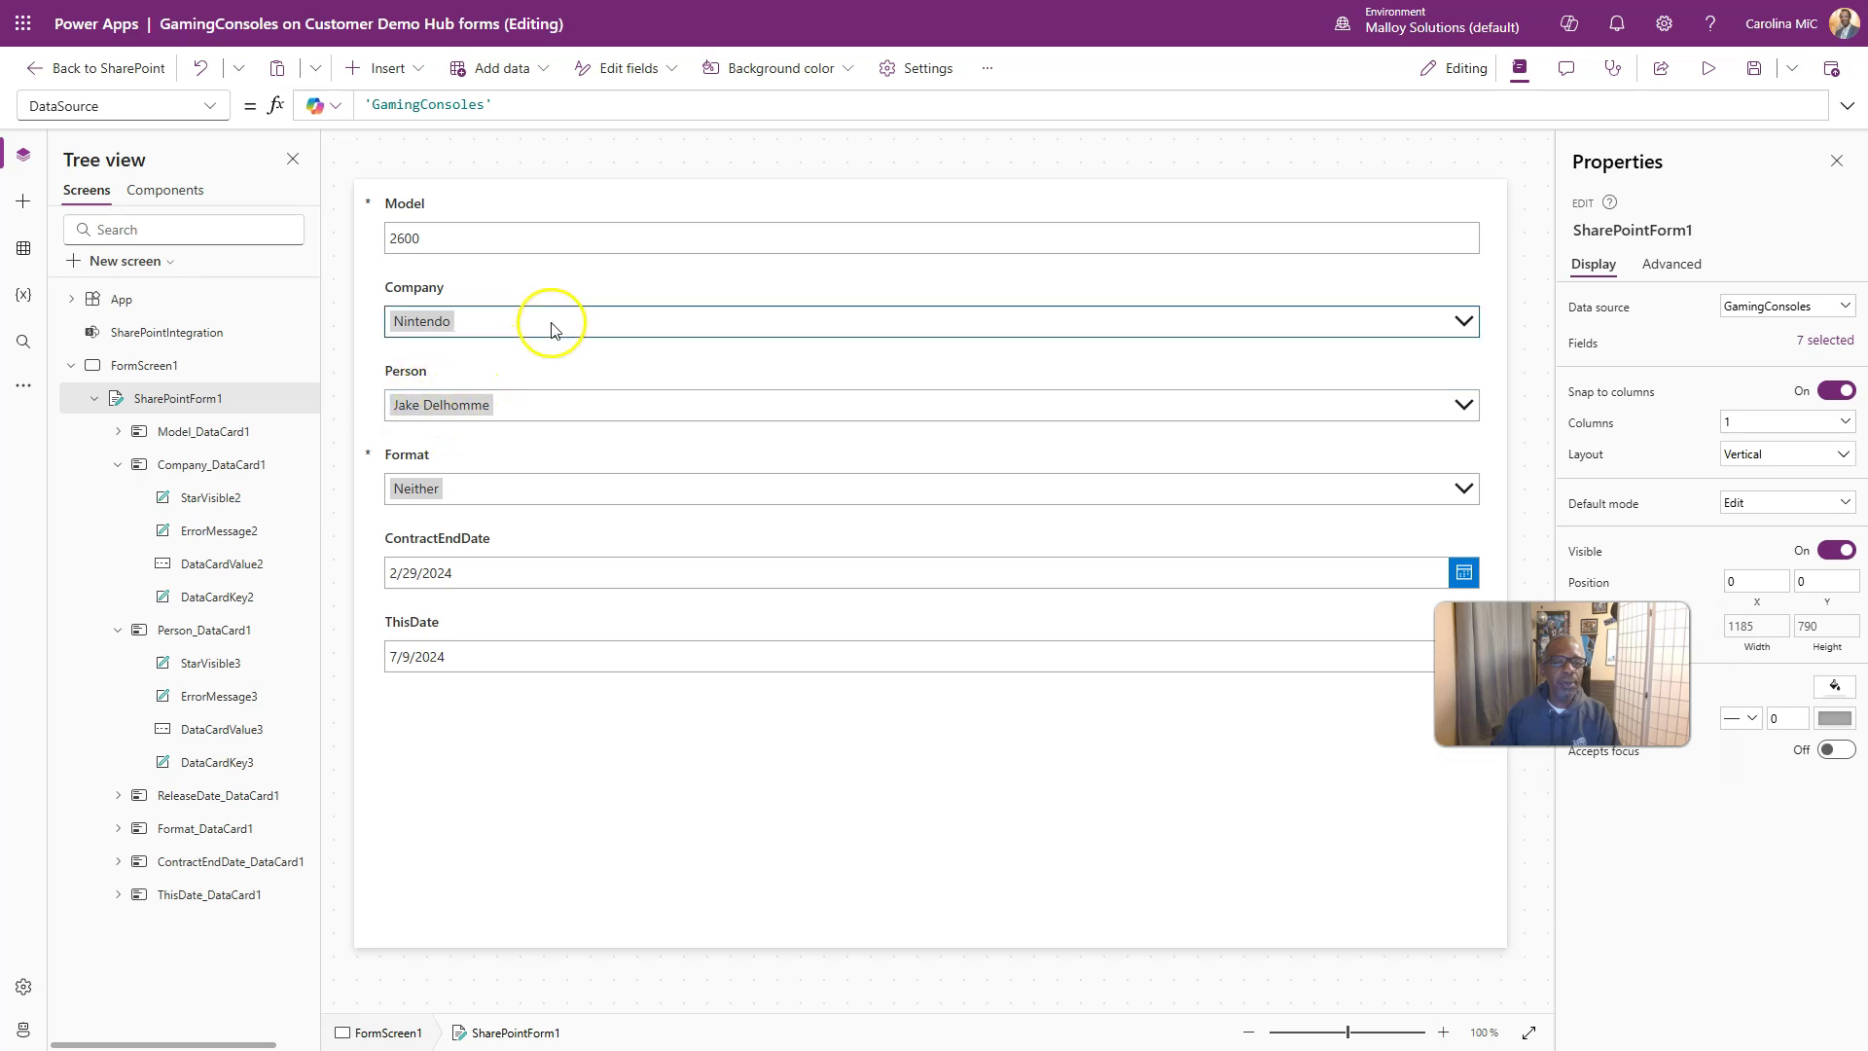
{"action": "left_click", "coordinate": [556, 318]}
{"action": "left_click", "coordinate": [505, 496]}
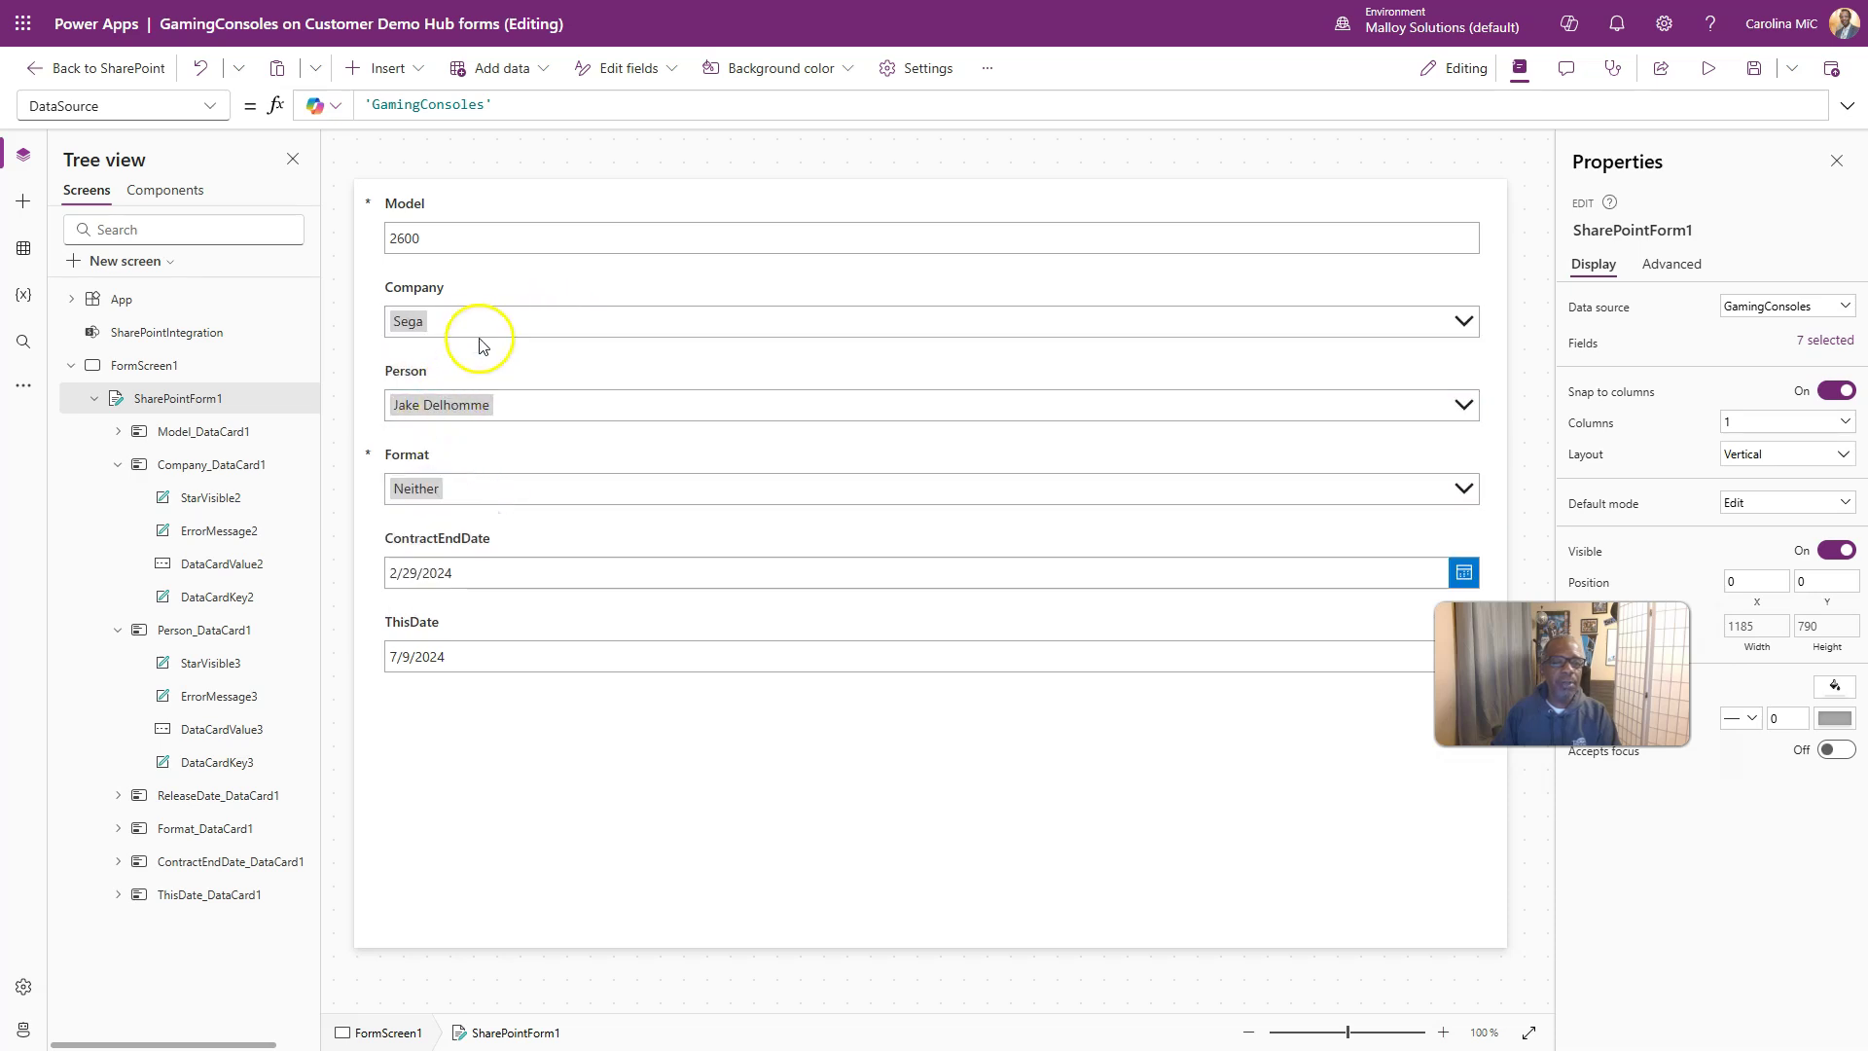
{"action": "left_click", "coordinate": [557, 321]}
{"action": "left_click", "coordinate": [471, 403]}
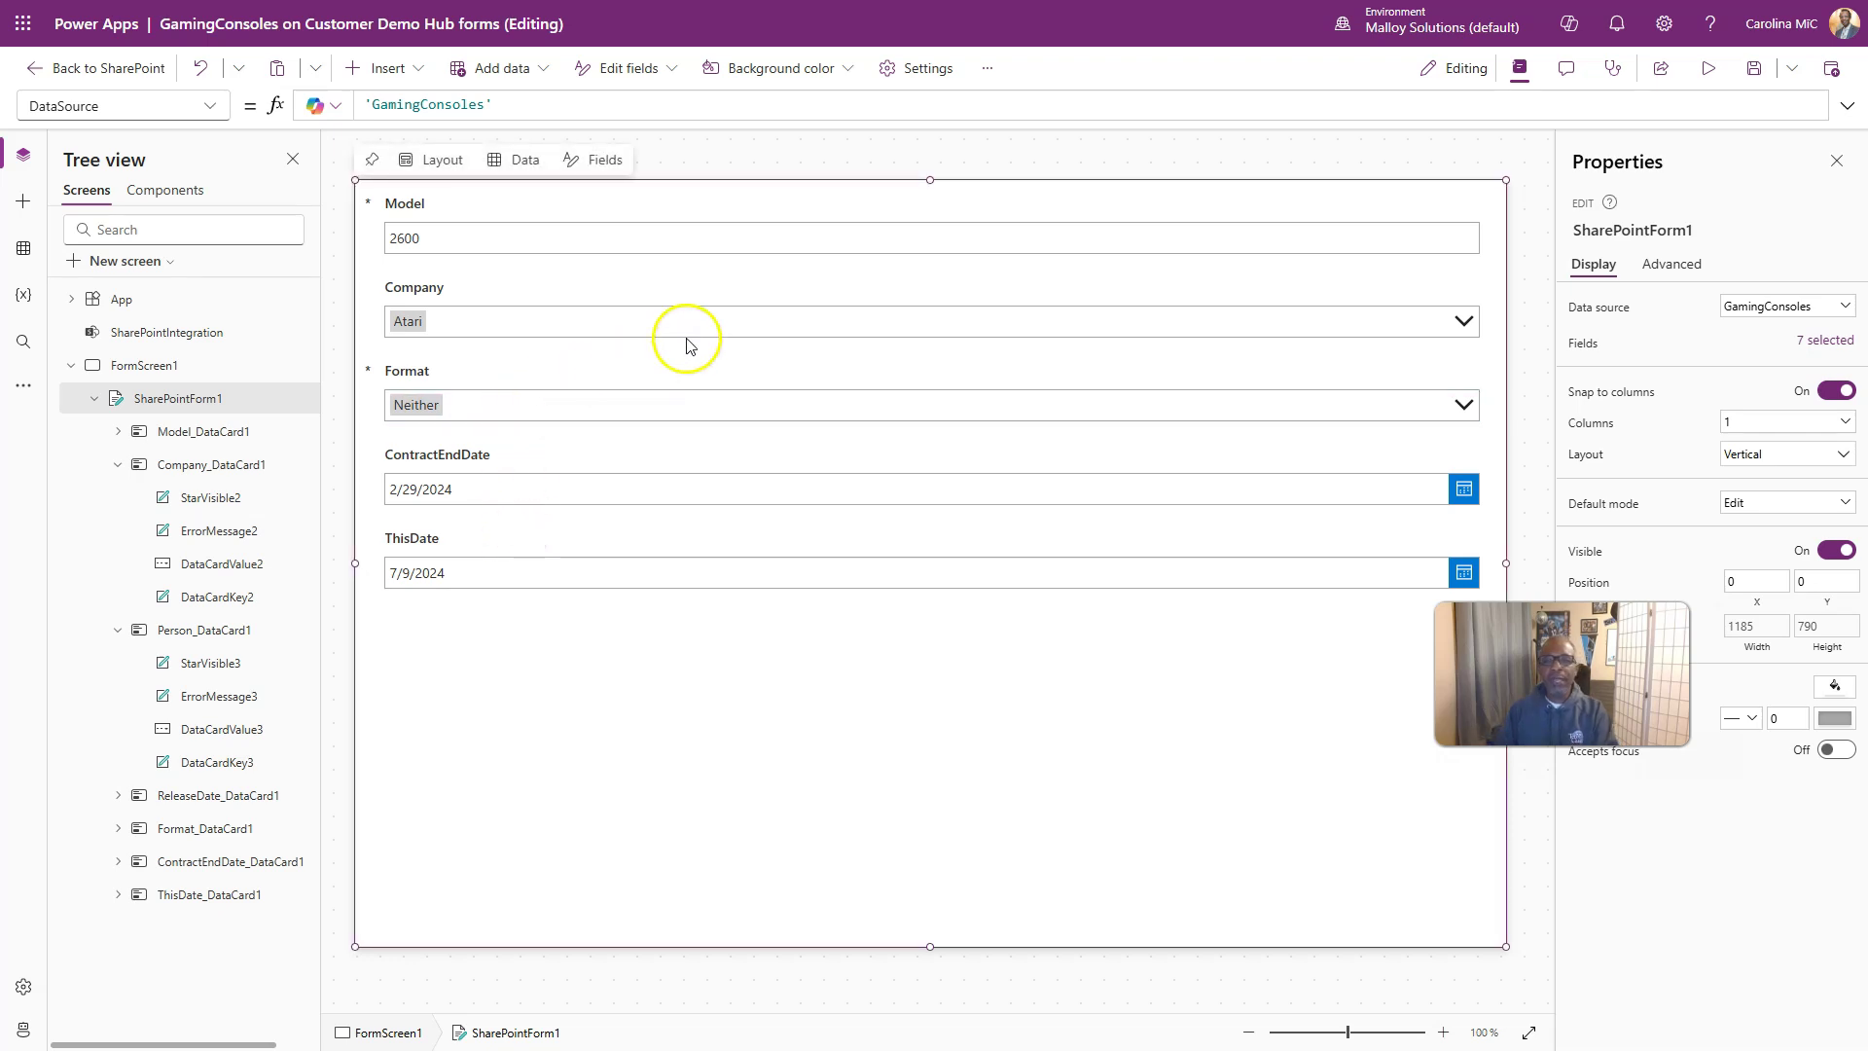
Save the customized GamingConsoles form and publish it to SharePoint.
{"action": "left_click", "coordinate": [1753, 69]}
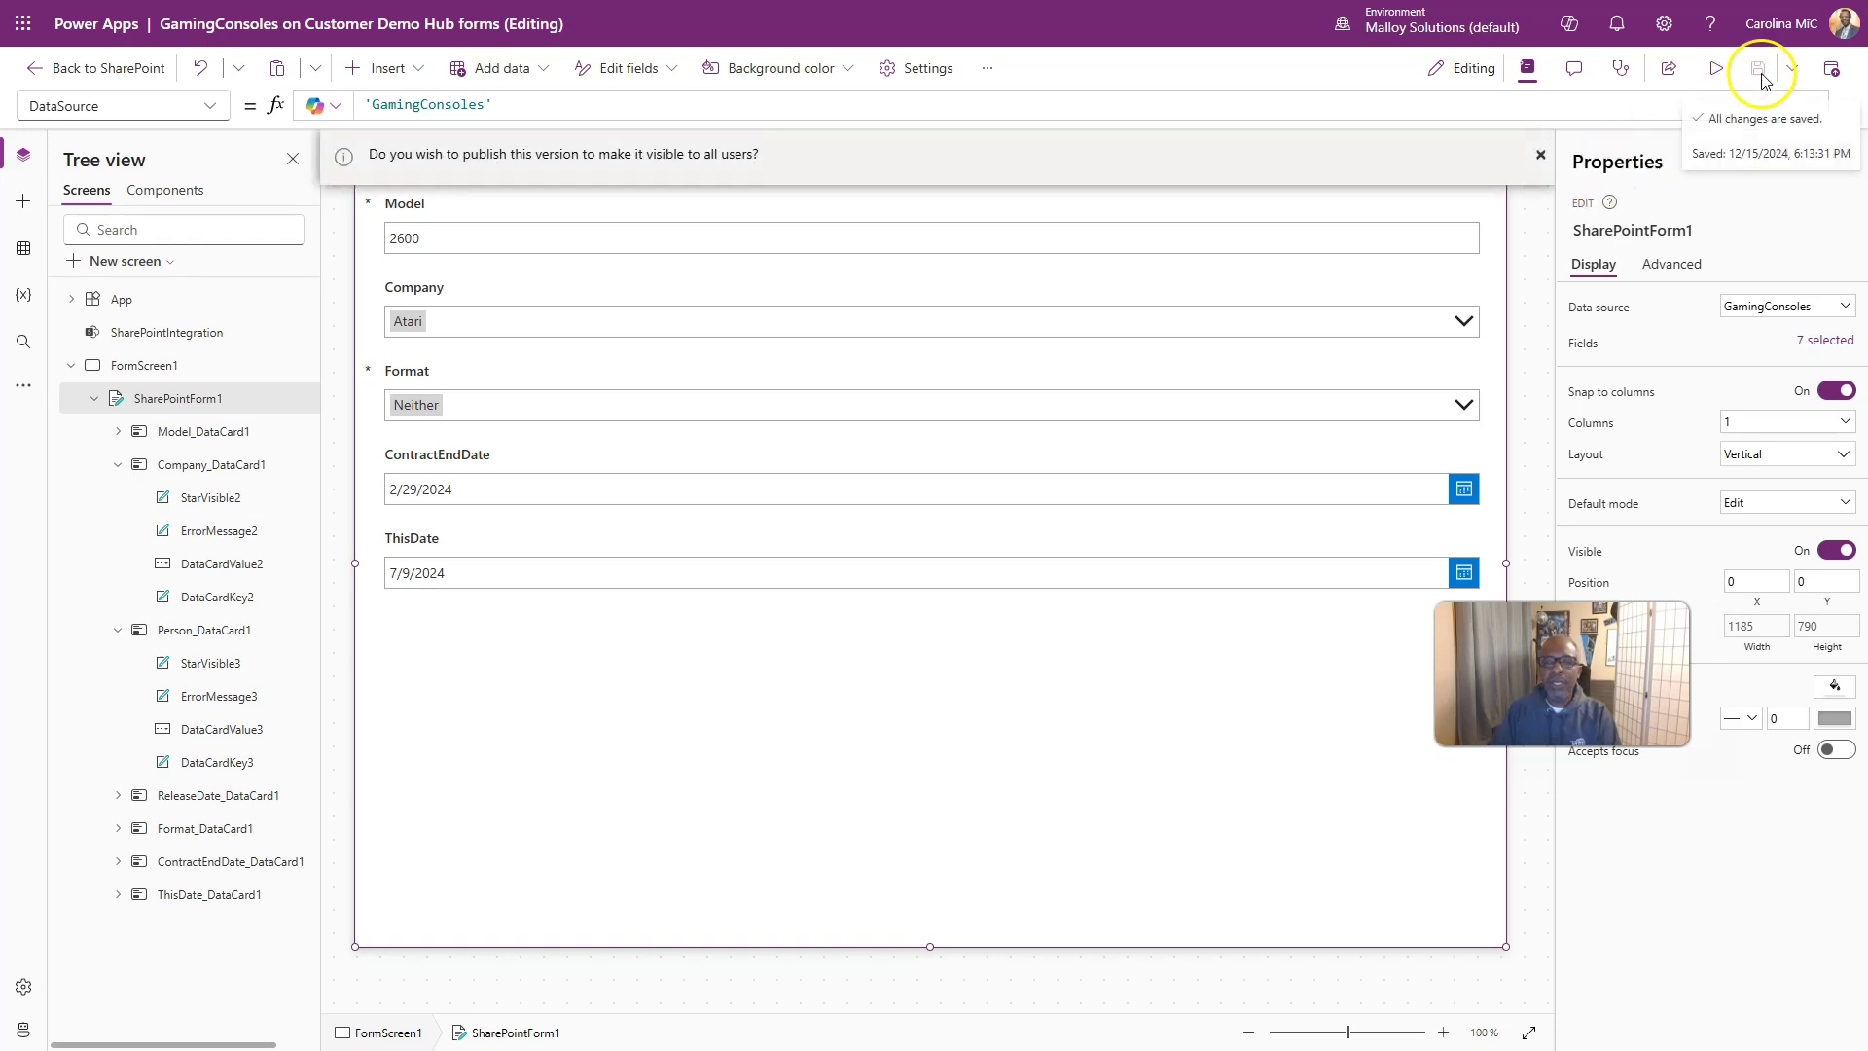
{"action": "left_click", "coordinate": [1833, 70]}
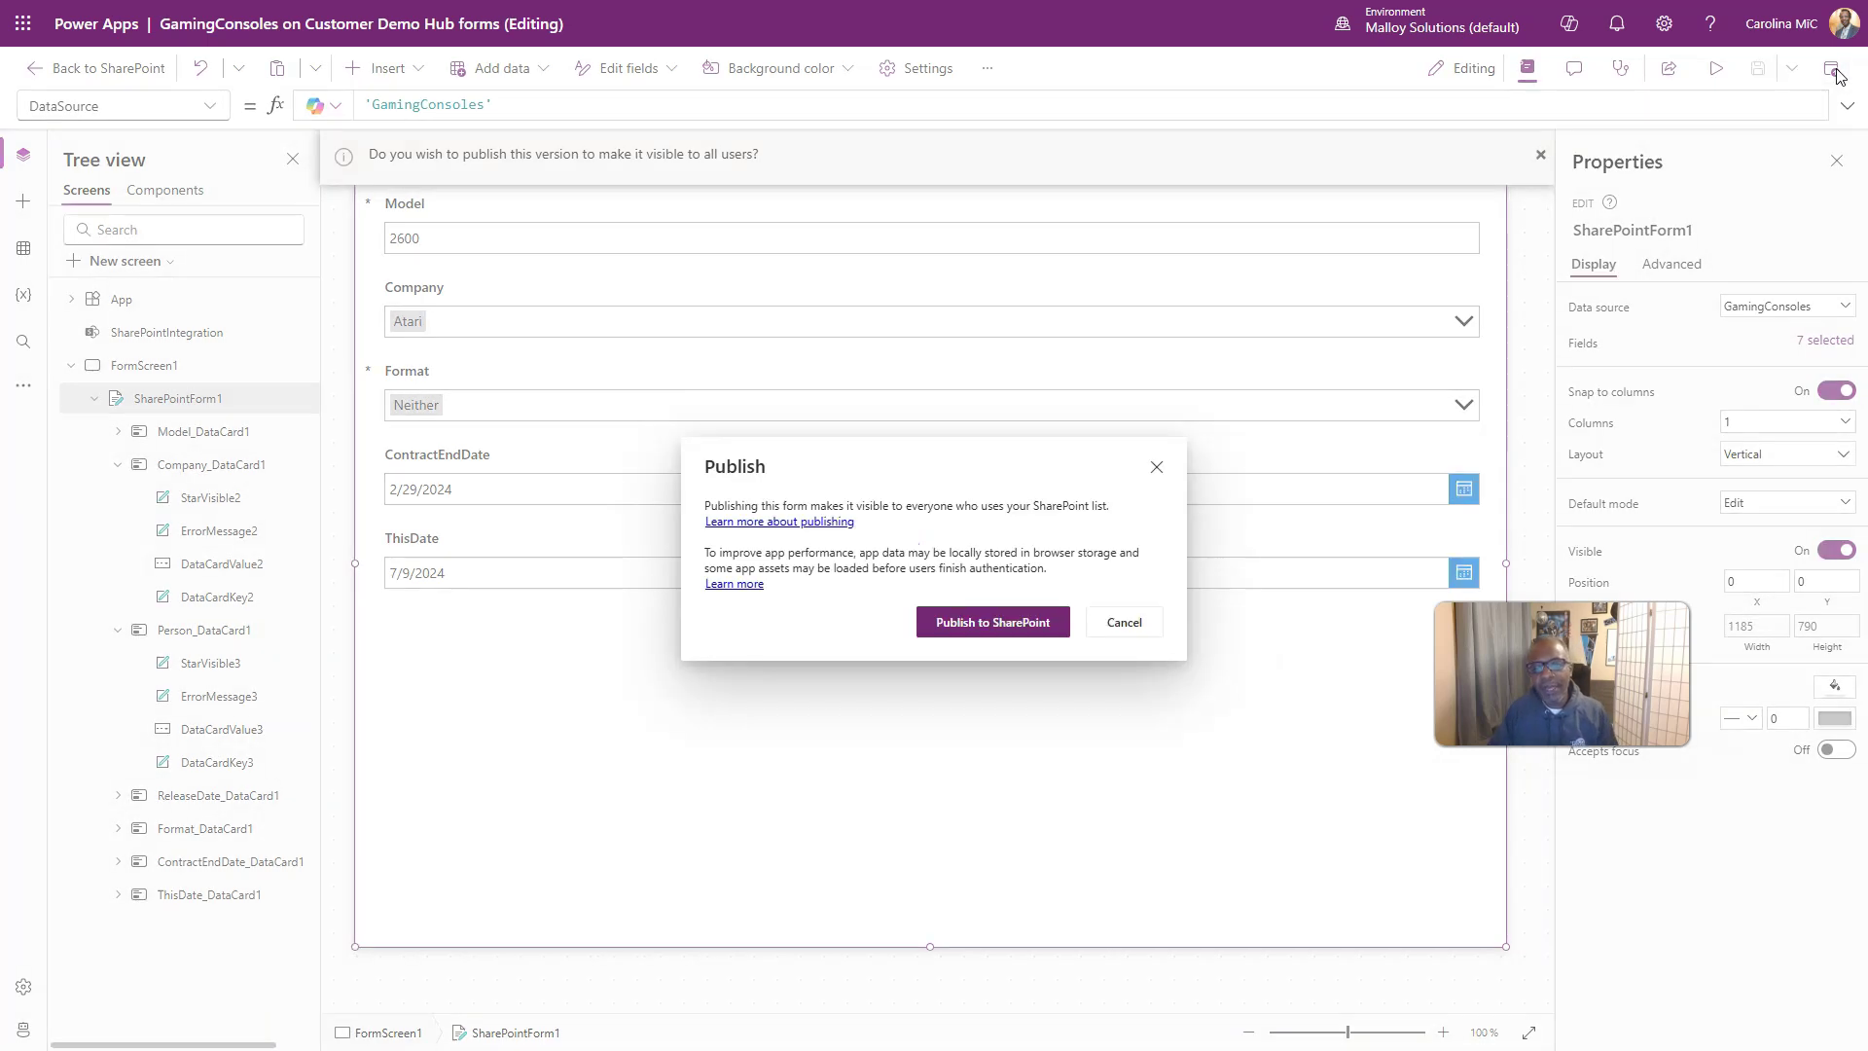
{"action": "left_click", "coordinate": [987, 623]}
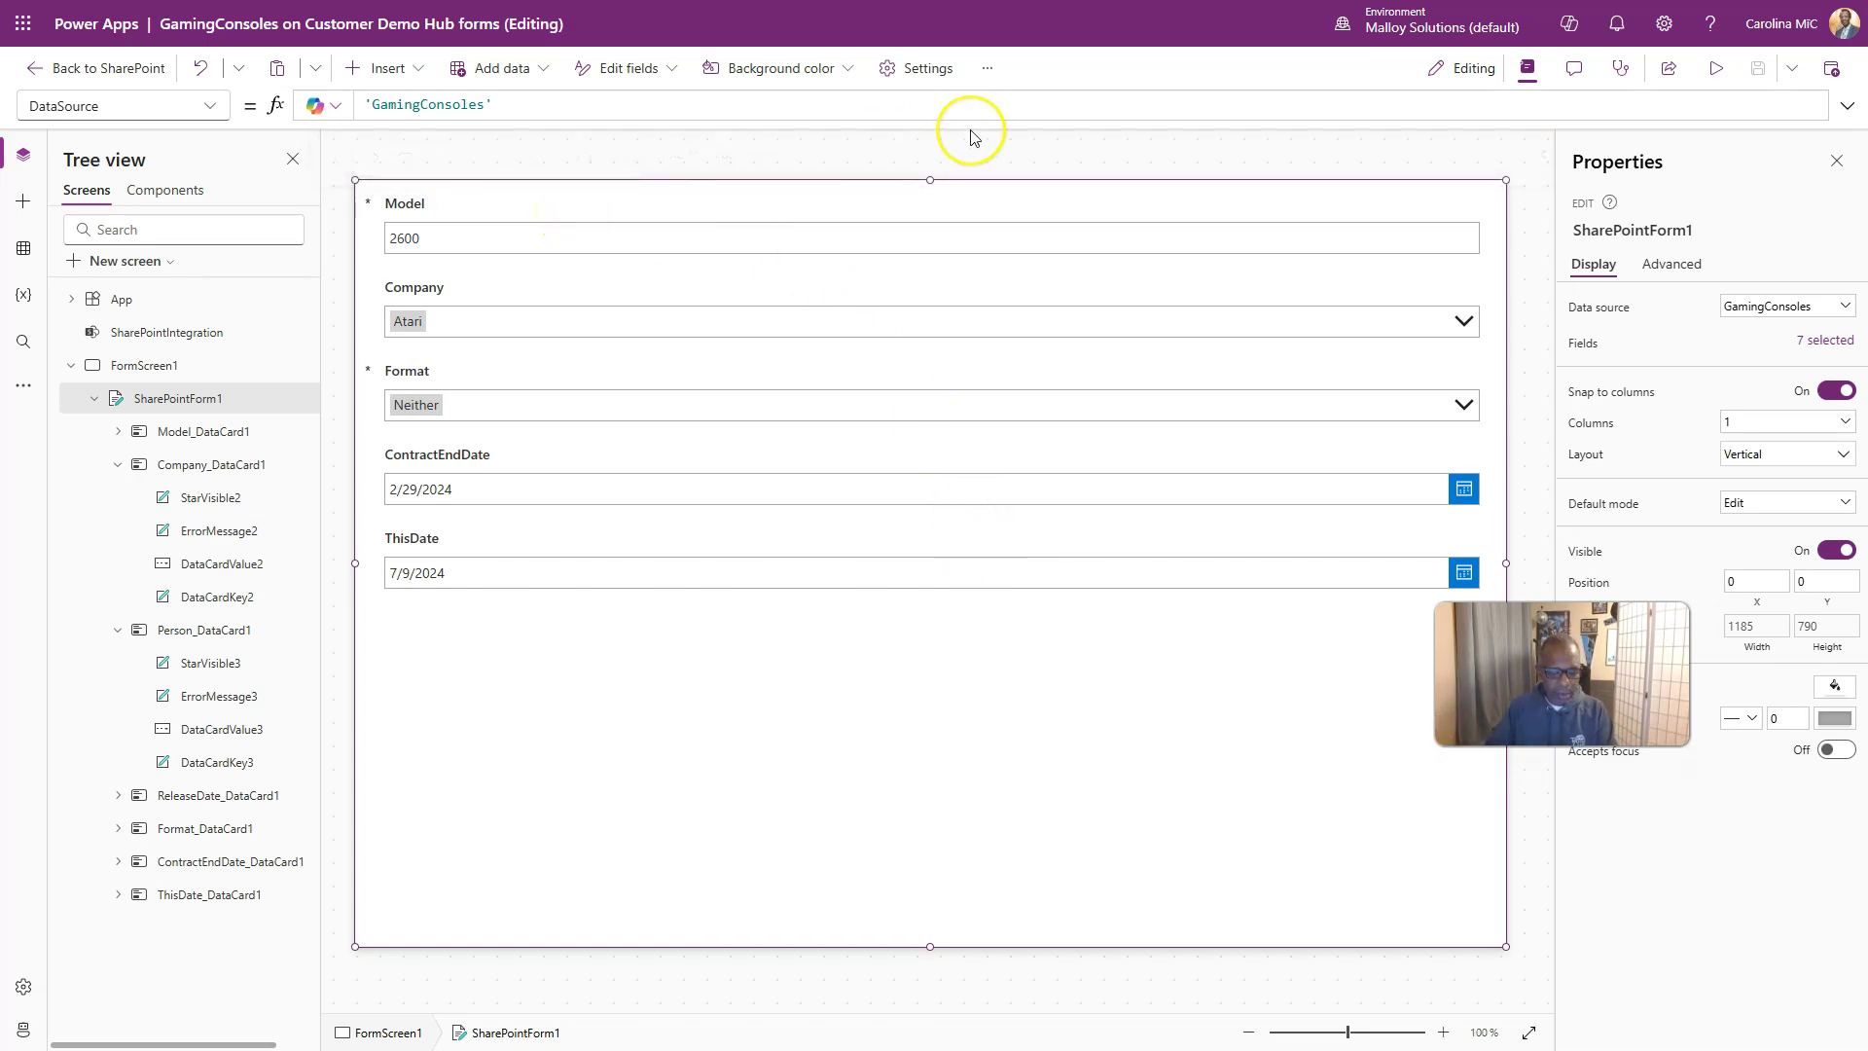
Switch to the new item form in the SharePoint GamingConsoles list, enter "fdsfsf" as the Model and choose Atari as the Company.
{"action": "key", "text": "alt+Tab"}
{"action": "key", "text": "alt+Tab"}
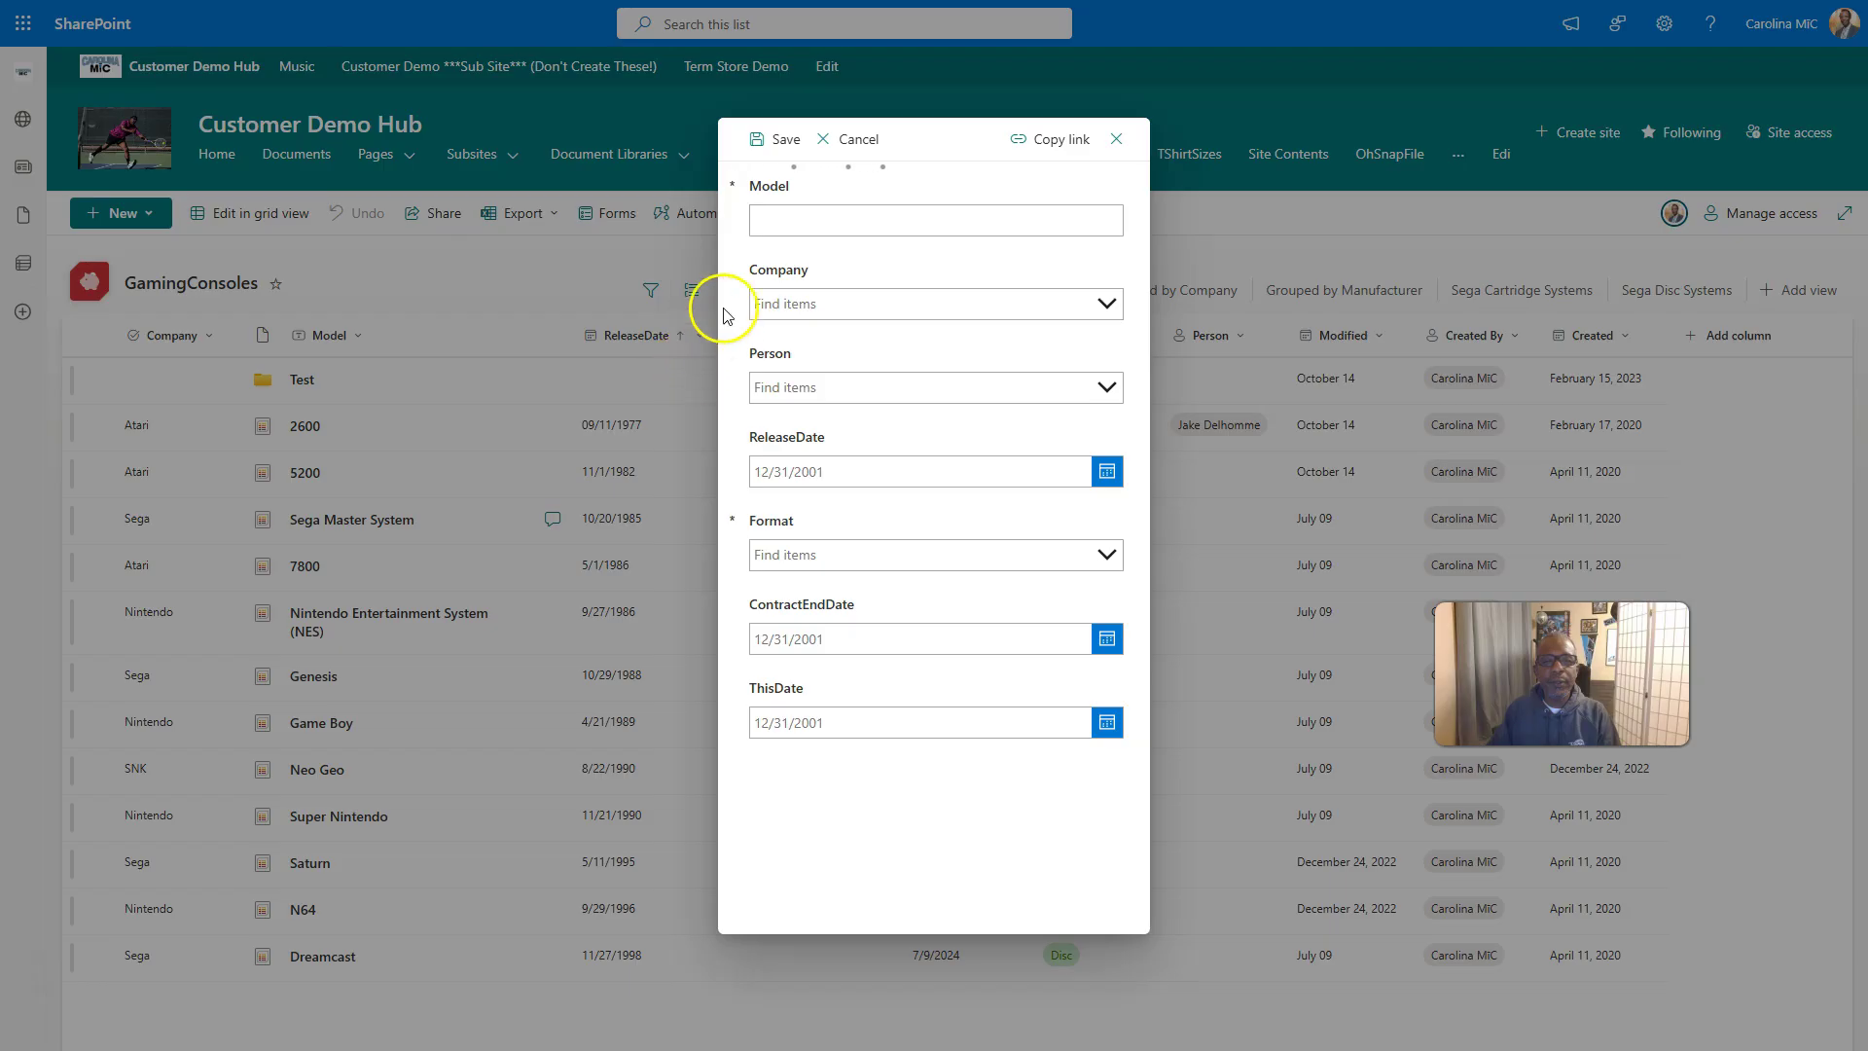
{"action": "left_click", "coordinate": [804, 224]}
{"action": "type", "text": "fdsfsf"}
{"action": "left_click", "coordinate": [793, 304]}
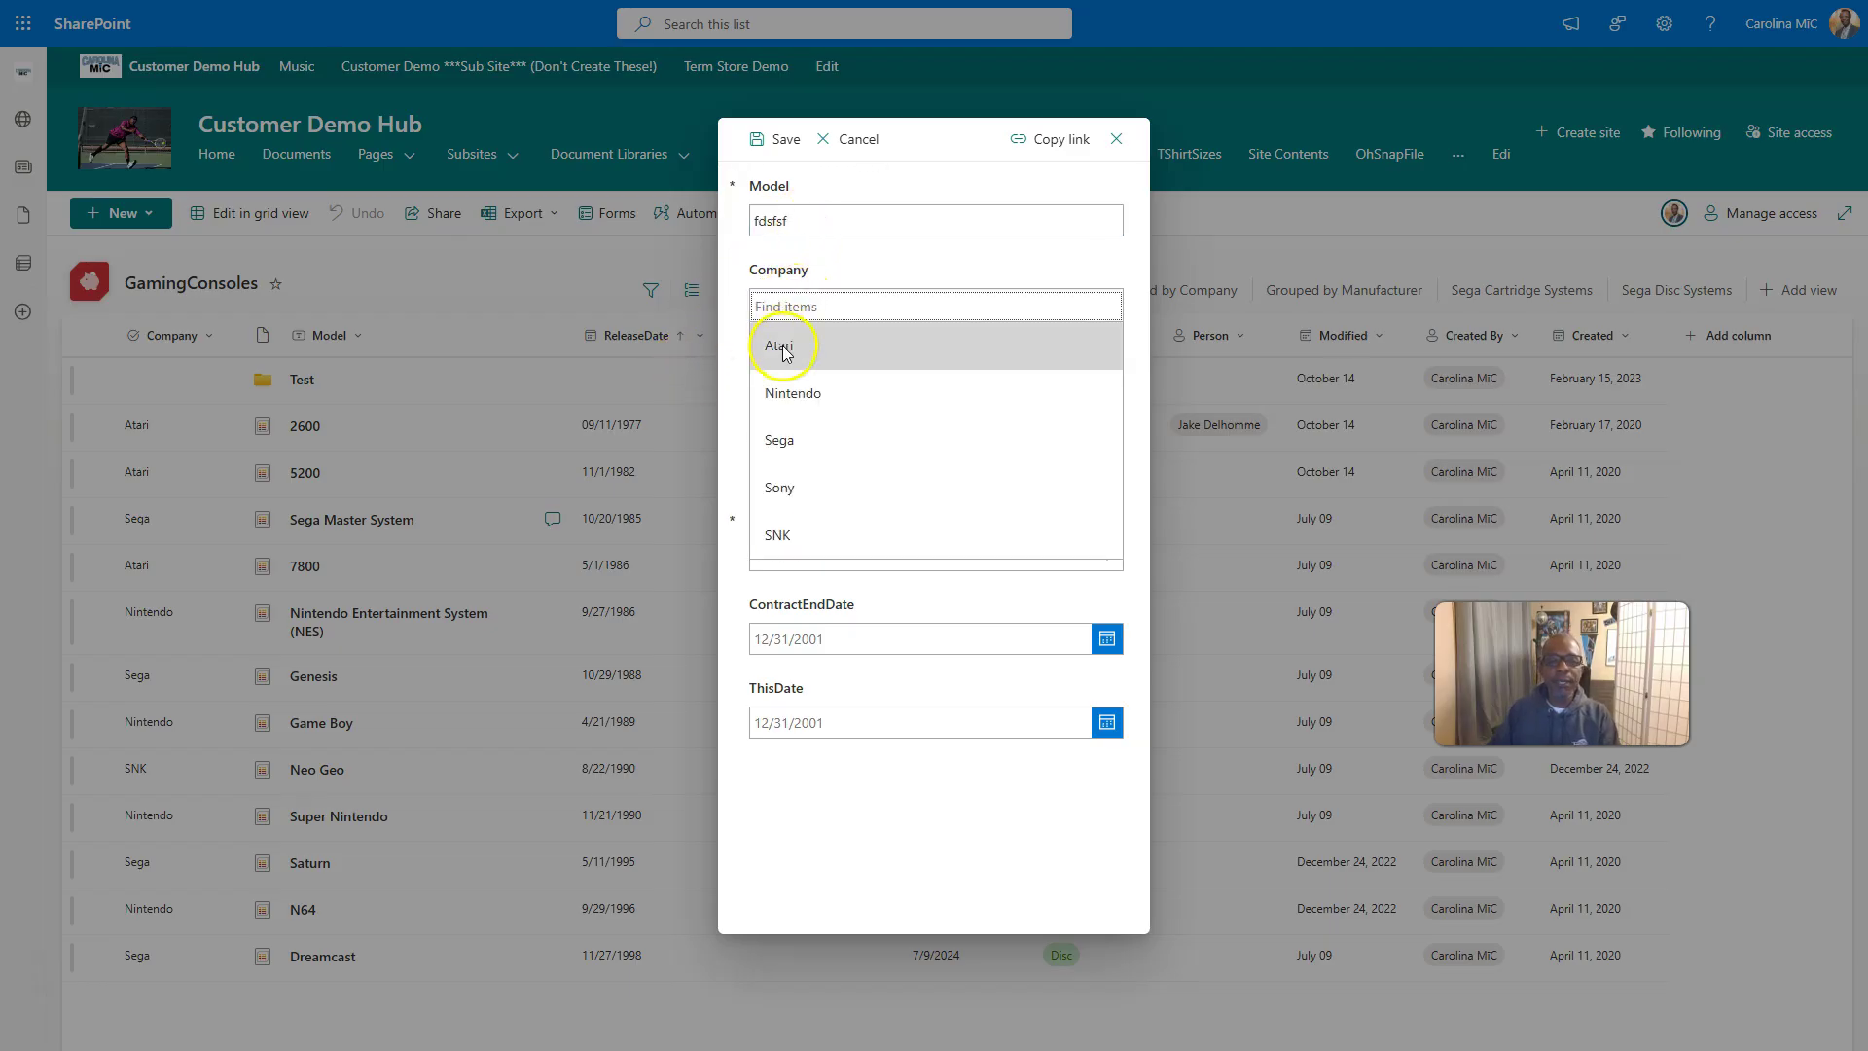
{"action": "left_click", "coordinate": [784, 348]}
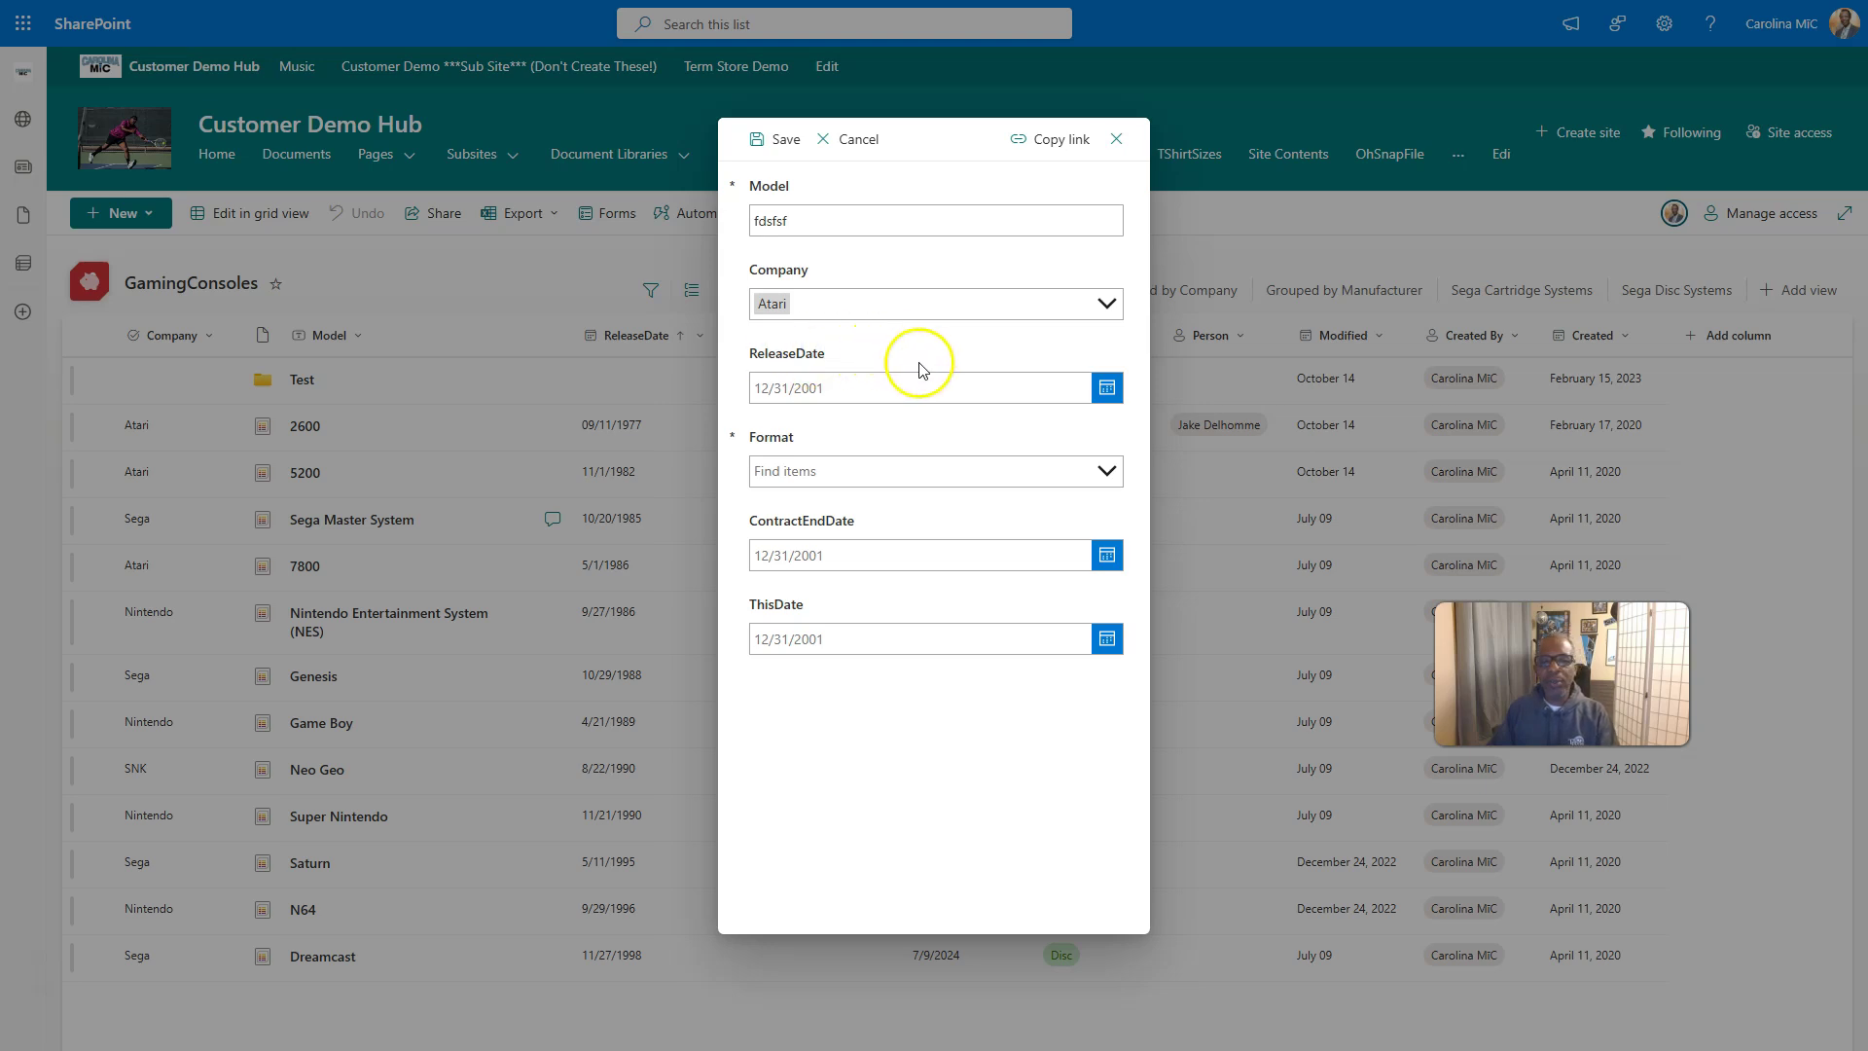
Test the published form's Person field visibility by changing the Company to Nintendo, back to Atari, and to Sega.
{"action": "left_click", "coordinate": [1078, 307]}
{"action": "left_click", "coordinate": [869, 430]}
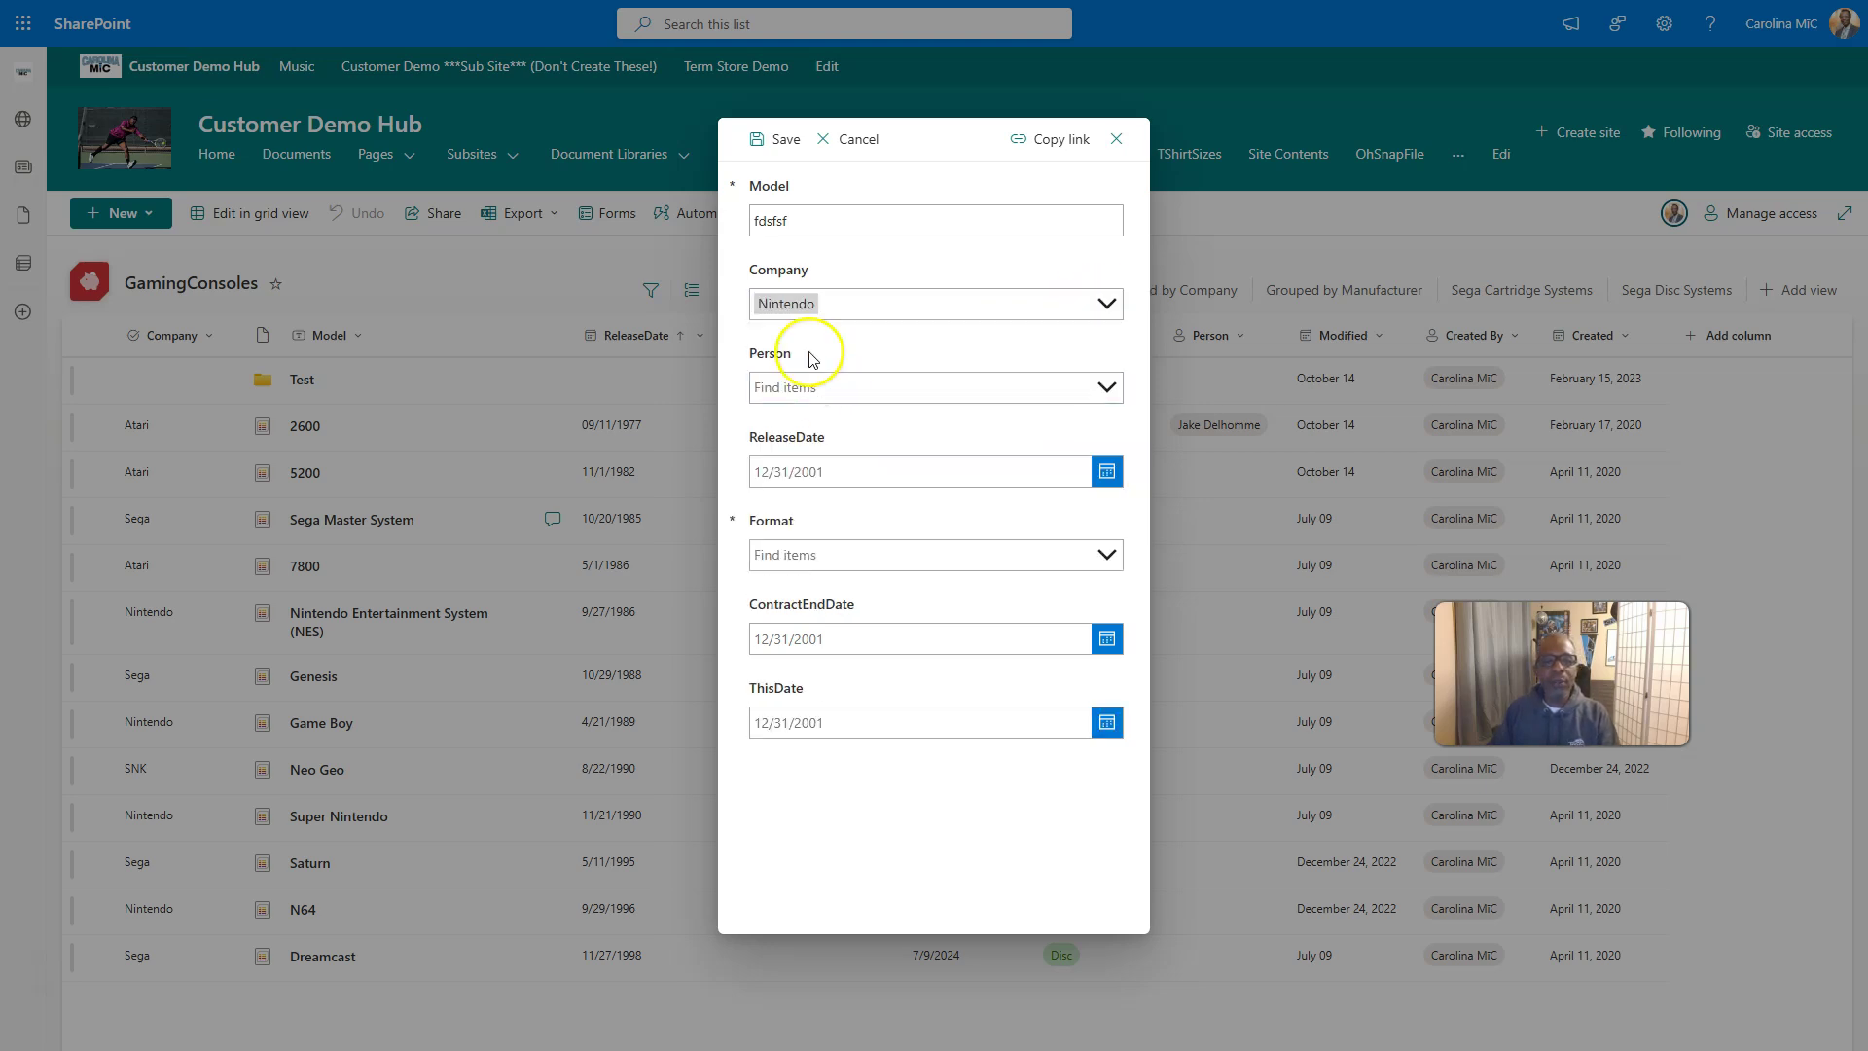
{"action": "left_click", "coordinate": [1064, 288]}
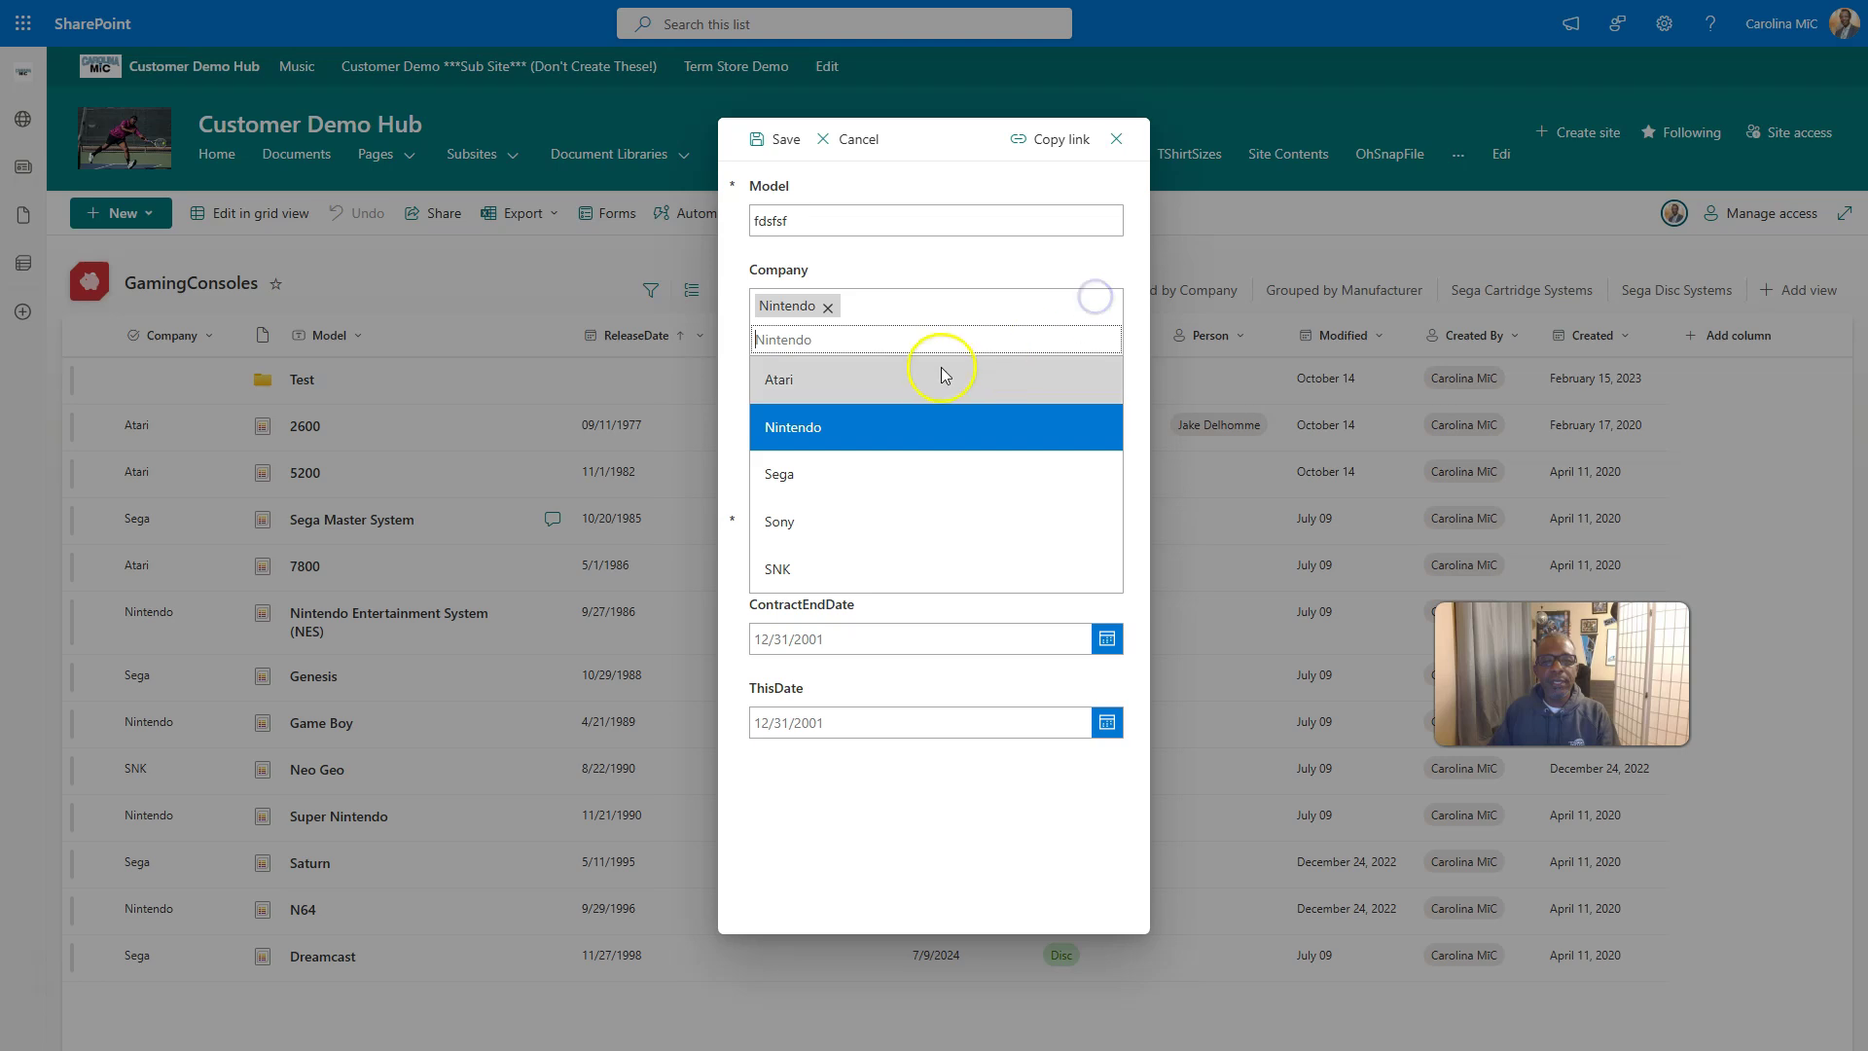
{"action": "left_click", "coordinate": [899, 380]}
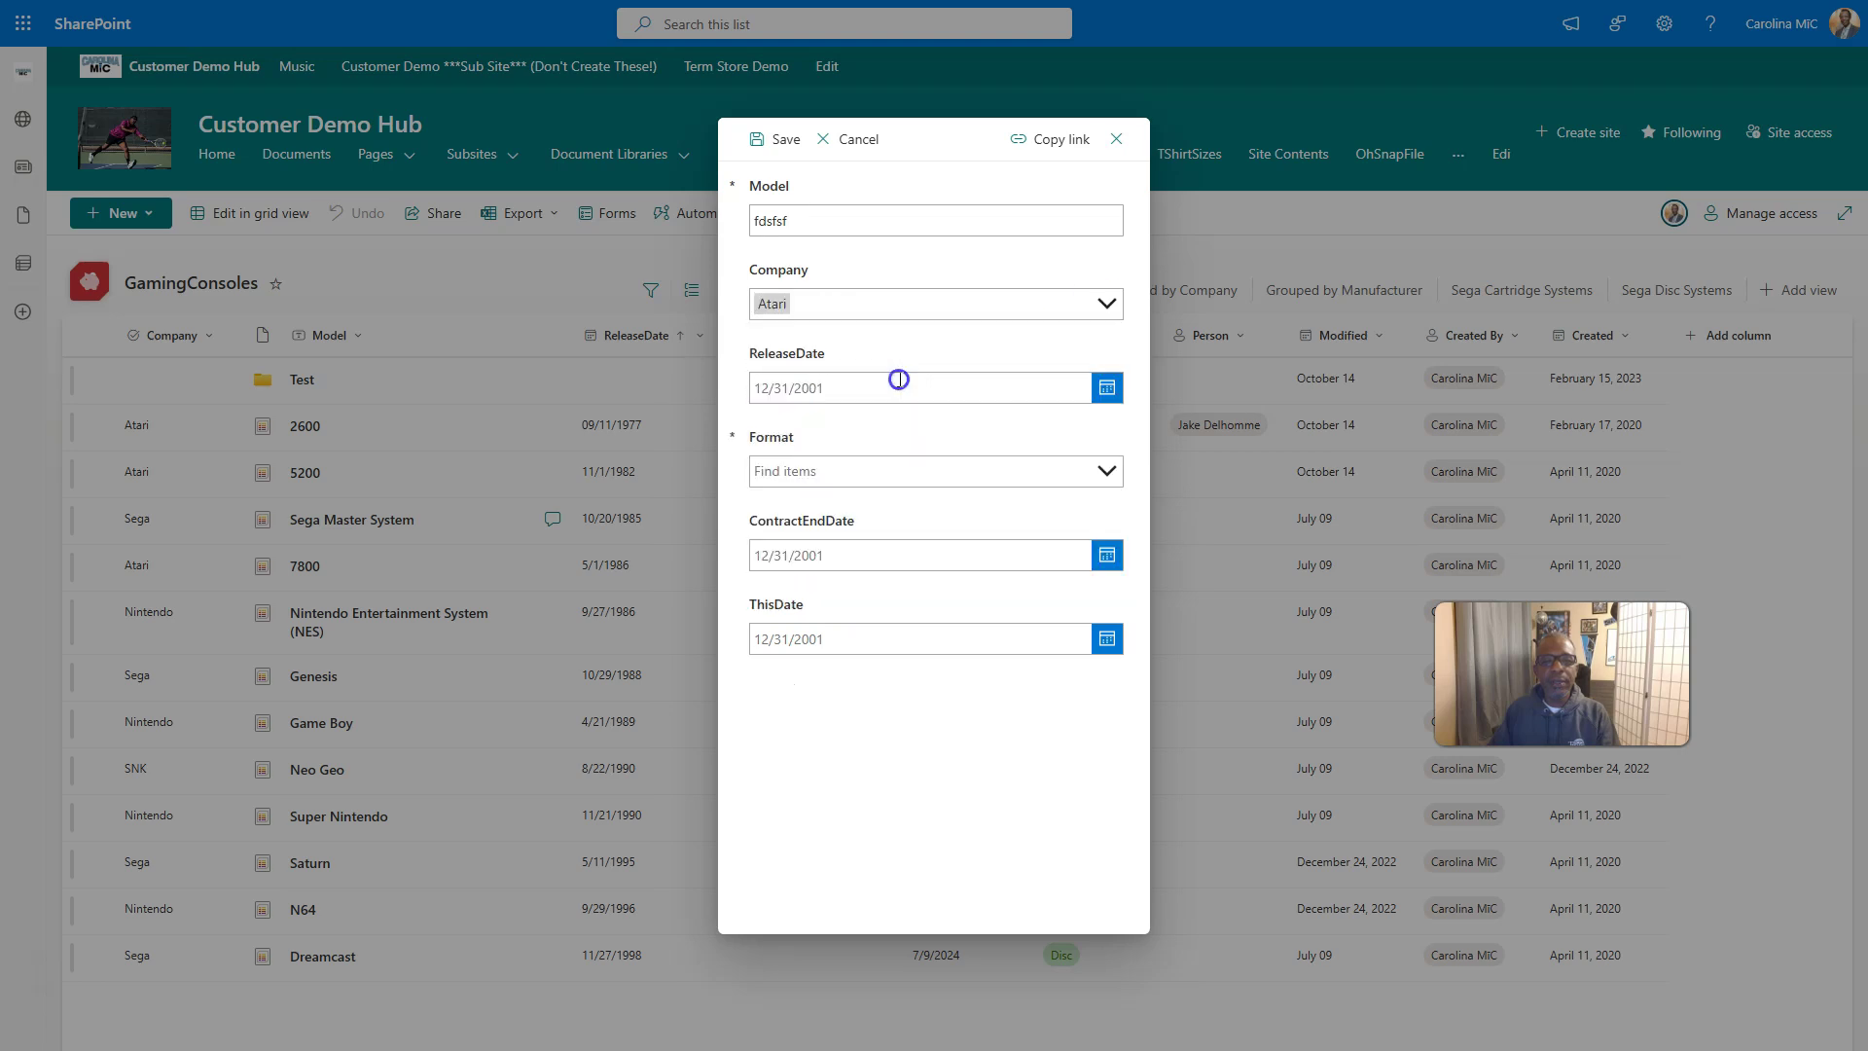
{"action": "left_click", "coordinate": [1107, 303]}
{"action": "left_click", "coordinate": [889, 453]}
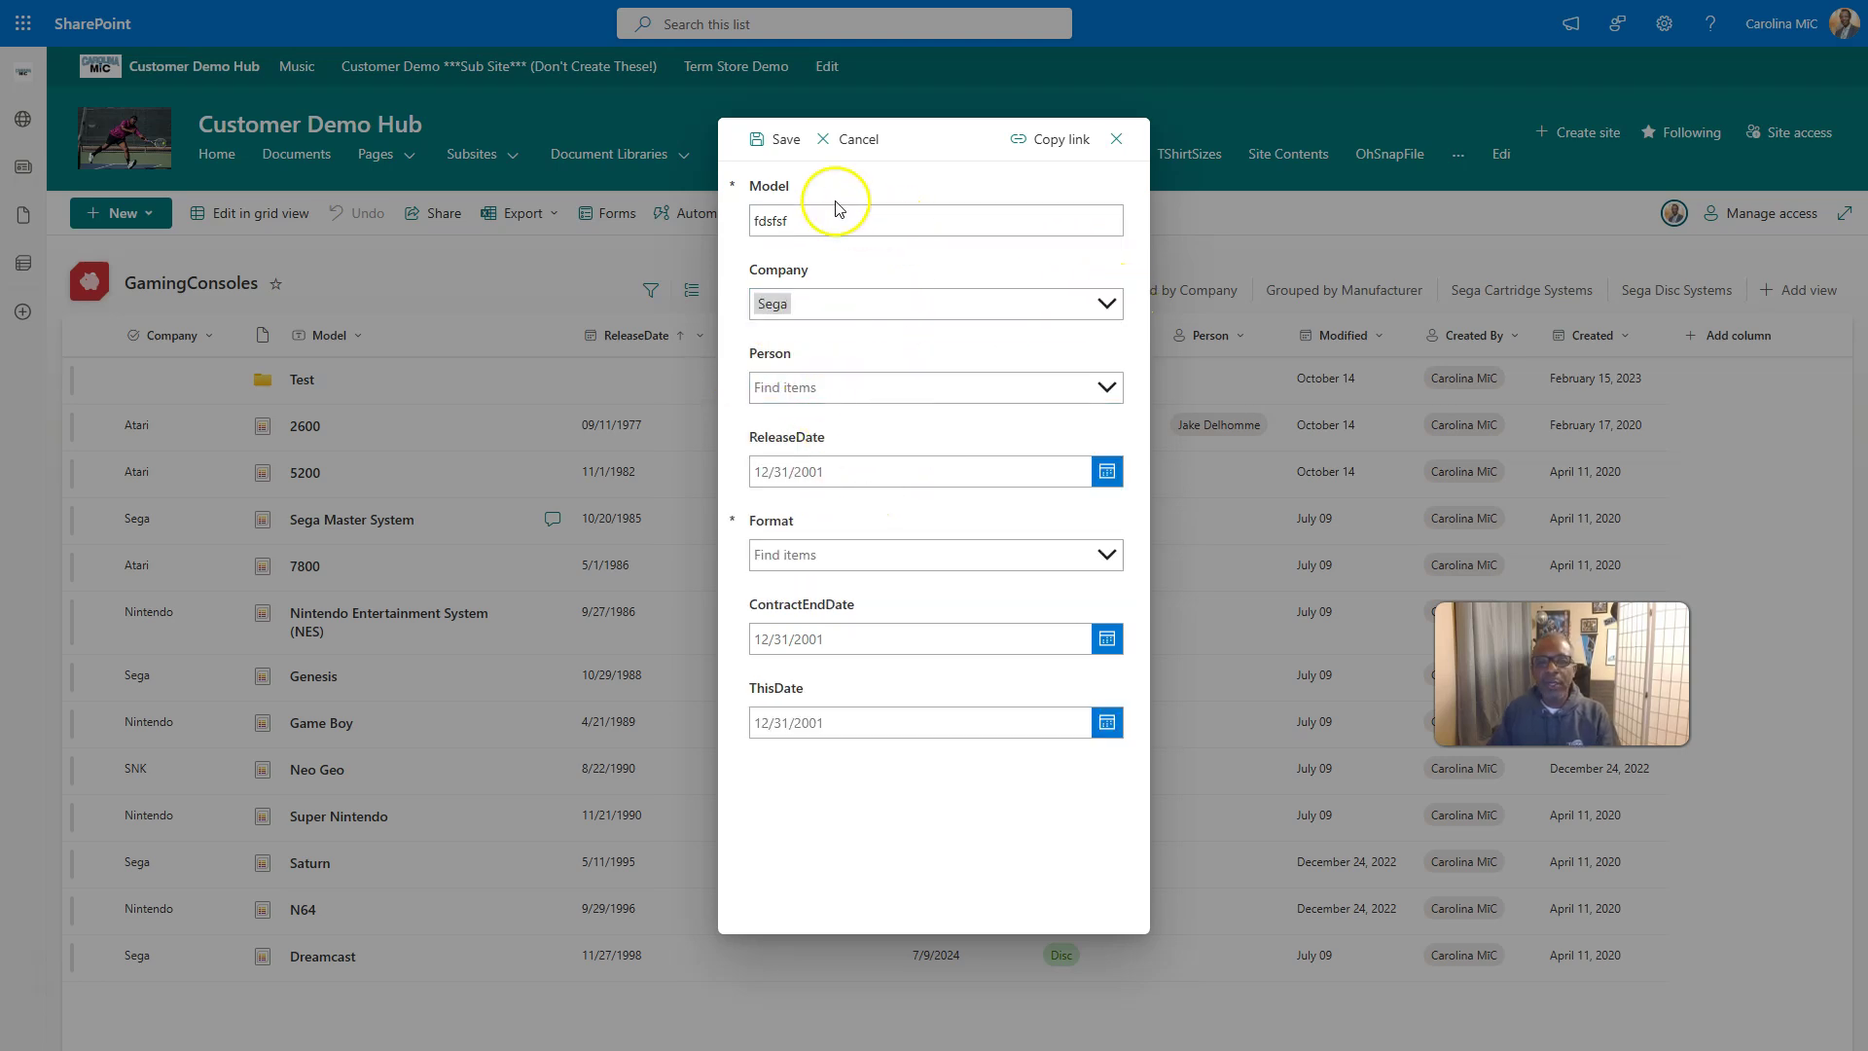